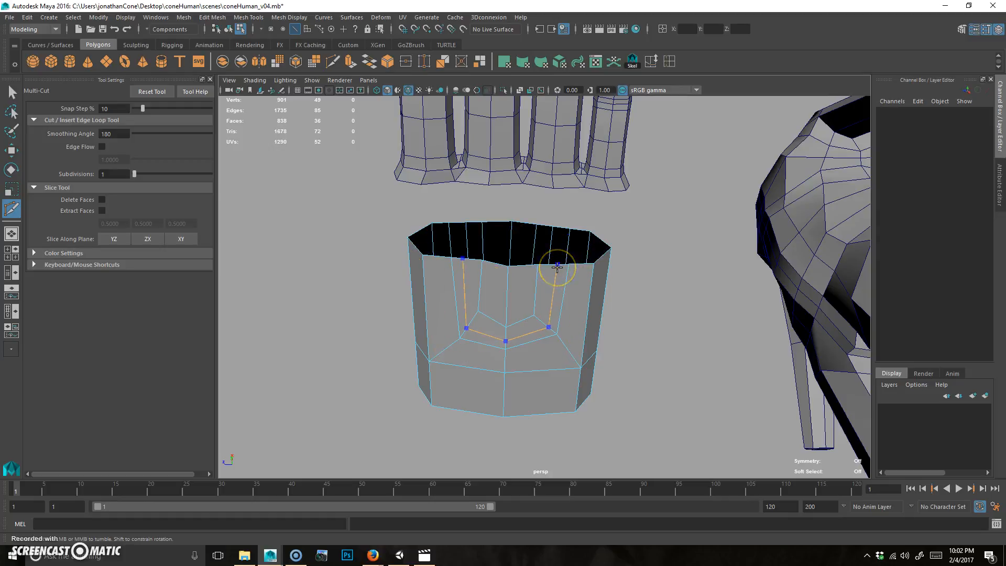
Undo the last cut and bevel the outer U-shaped edge loop on one broad face of the palm with a fraction of 1
alt+drag(580, 225, 552, 272)
key(ctrl+z)
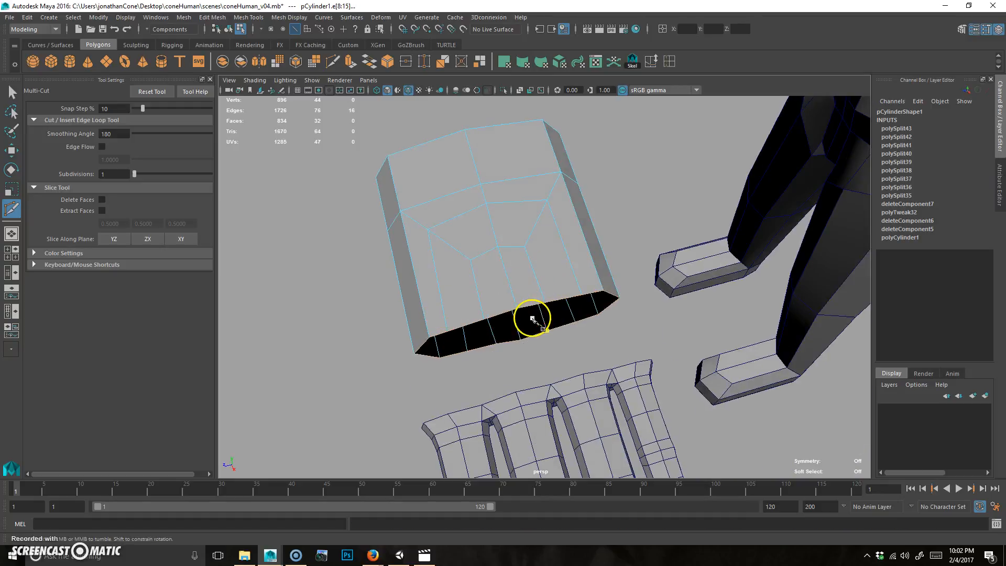
key(q)
alt+drag(467, 267, 474, 265)
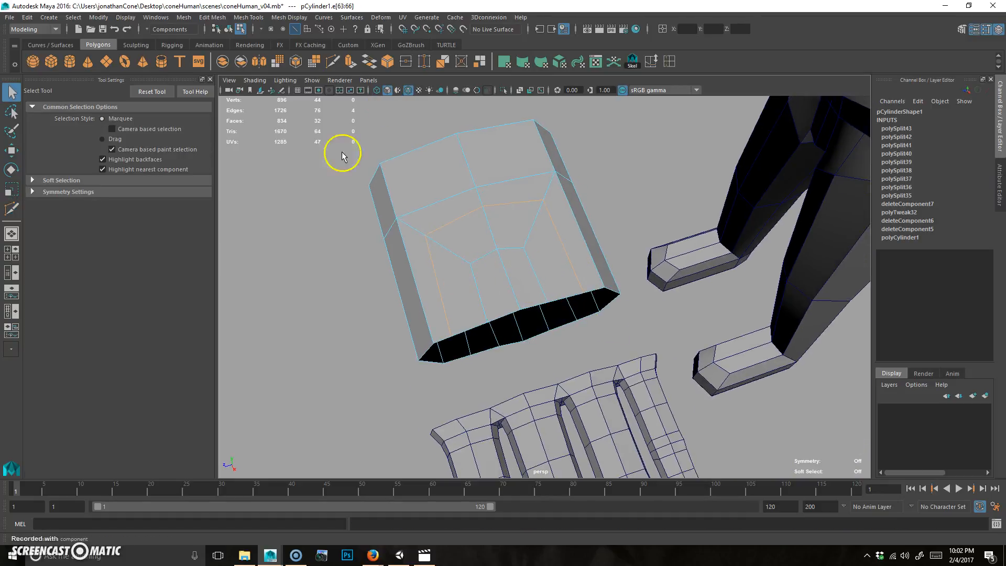
click(392, 68)
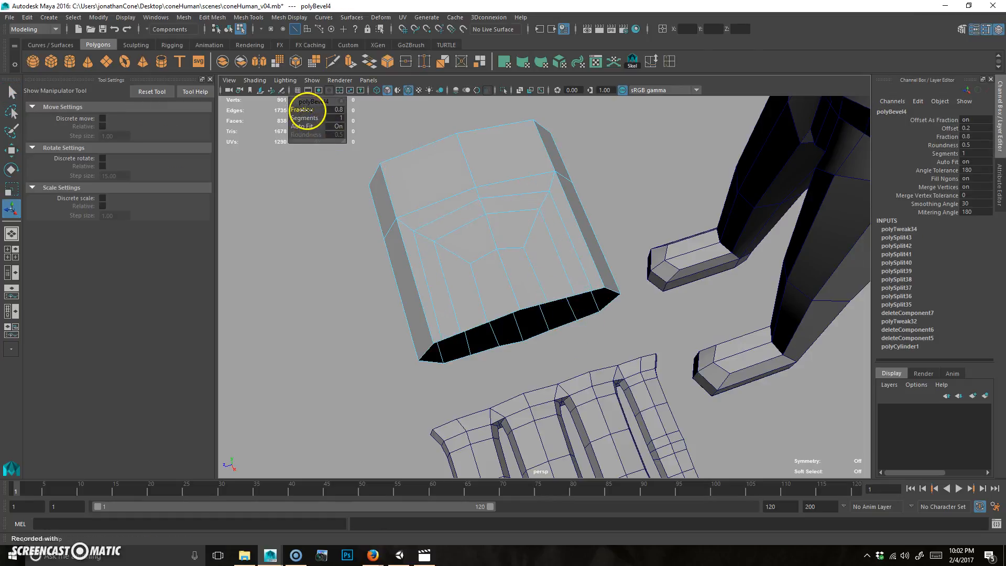
alt+drag(310, 111, 545, 246)
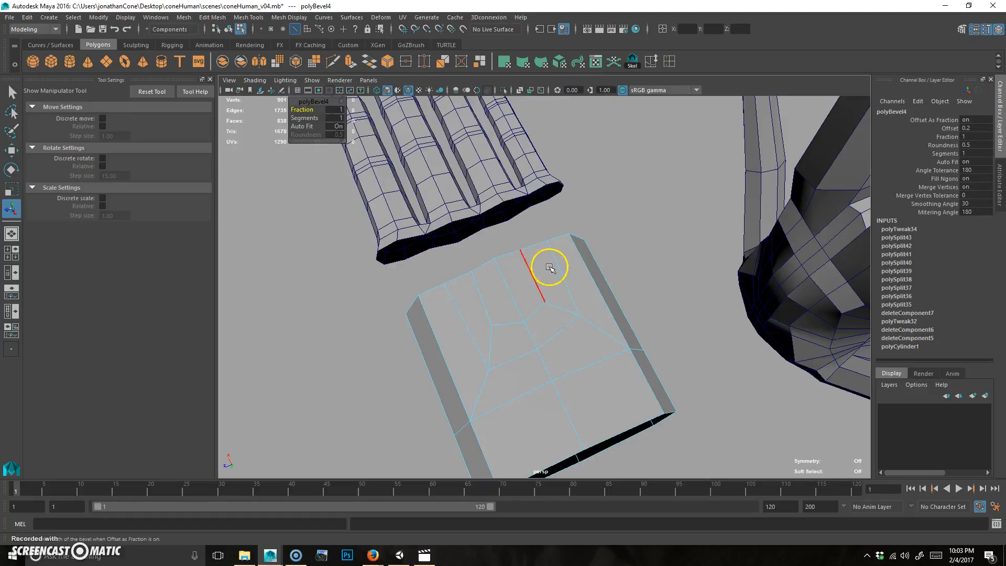
Bevel the matching U-shaped edge loop on the opposite broad face of the palm with a fraction of 0.8
double_click(559, 264)
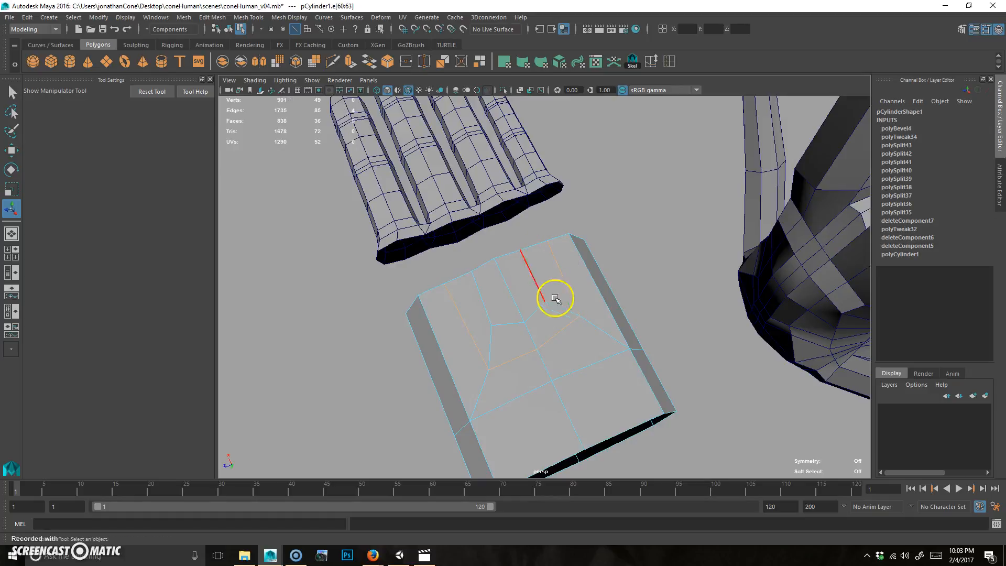
key(ctrl+b)
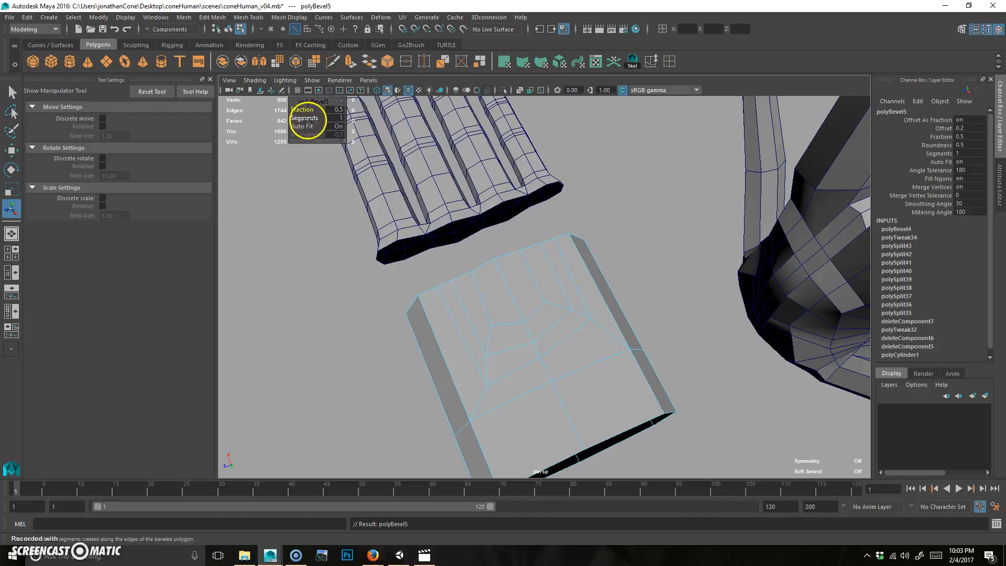
drag(298, 113, 300, 111)
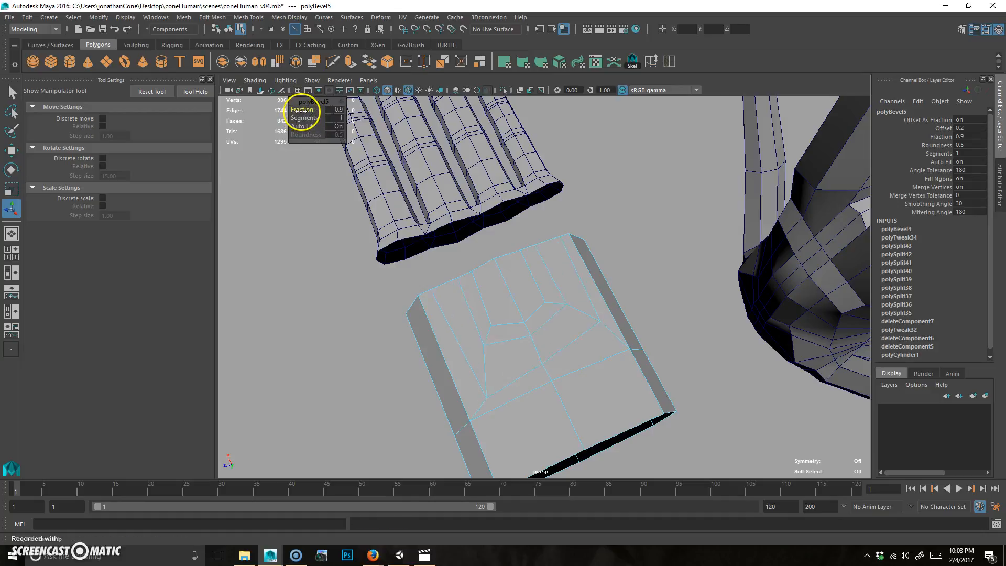
alt+drag(685, 292, 611, 202)
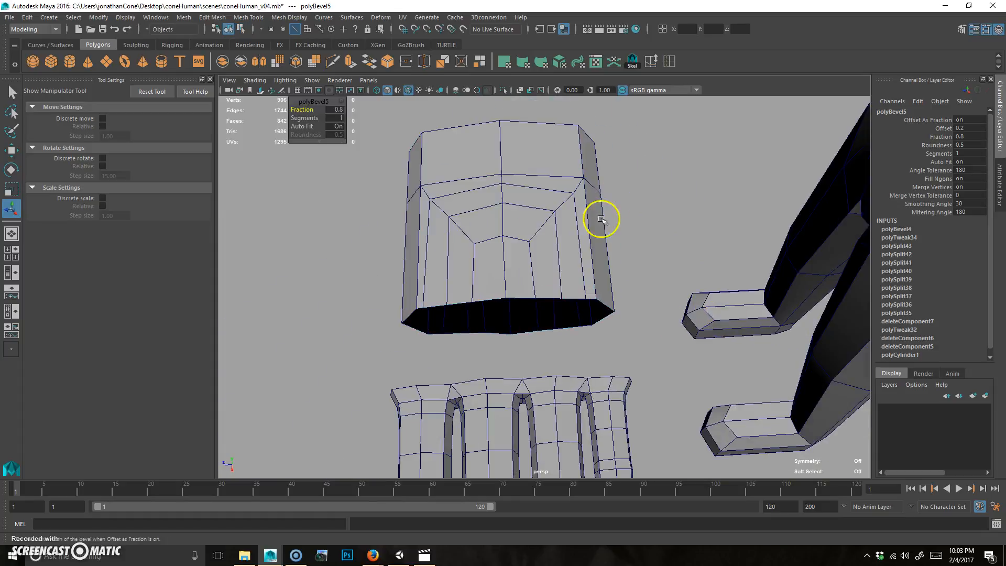
Select the finger mesh and the palm mesh as objects and combine them into a single mesh
key(F8)
alt+drag(548, 261, 573, 295)
click(605, 350)
key(w)
mouse_move(559, 339)
mouse_down()
mouse_move(516, 310)
mouse_move(610, 288)
mouse_move(557, 359)
mouse_up()
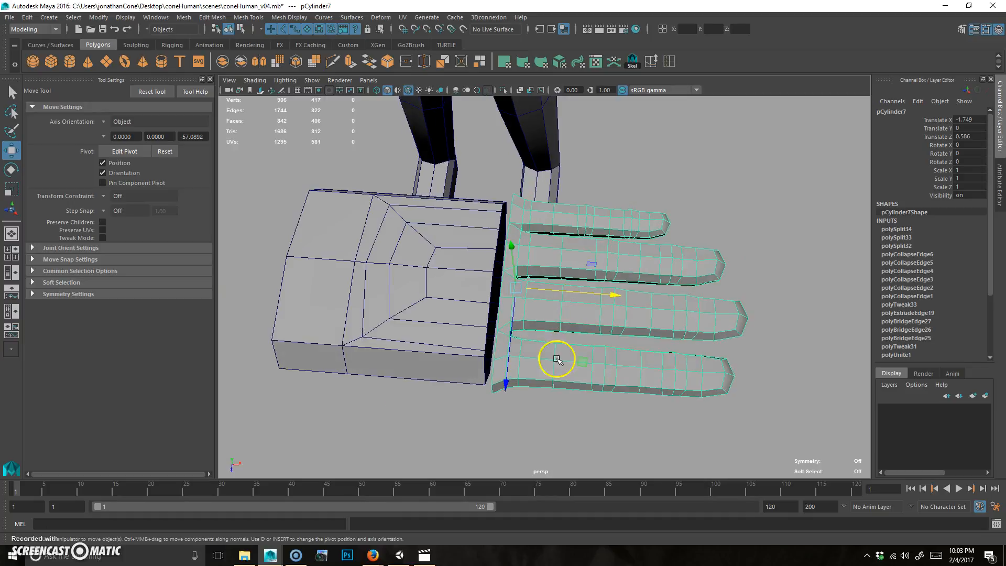
shift+click(413, 306)
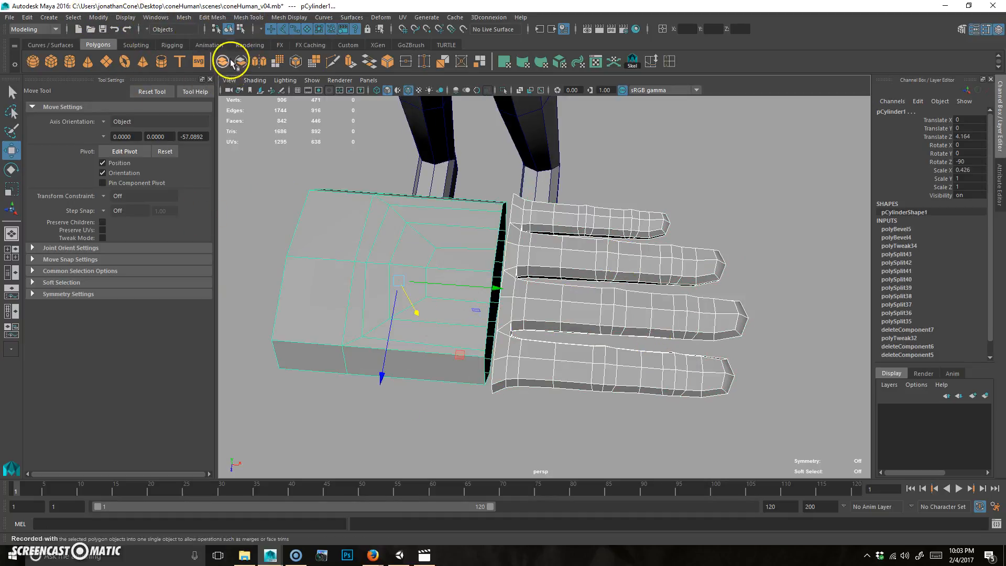
click(184, 18)
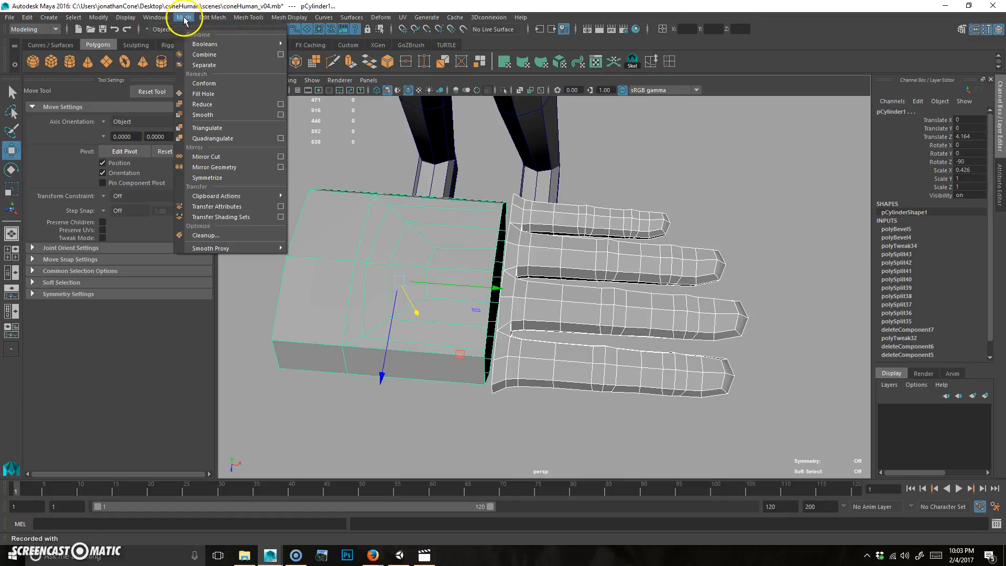
click(198, 44)
scroll(527, 256, up, 5)
Try to bridge the palm's open border loop to the border loop at the base of the fingers
alt+drag(526, 255, 456, 266)
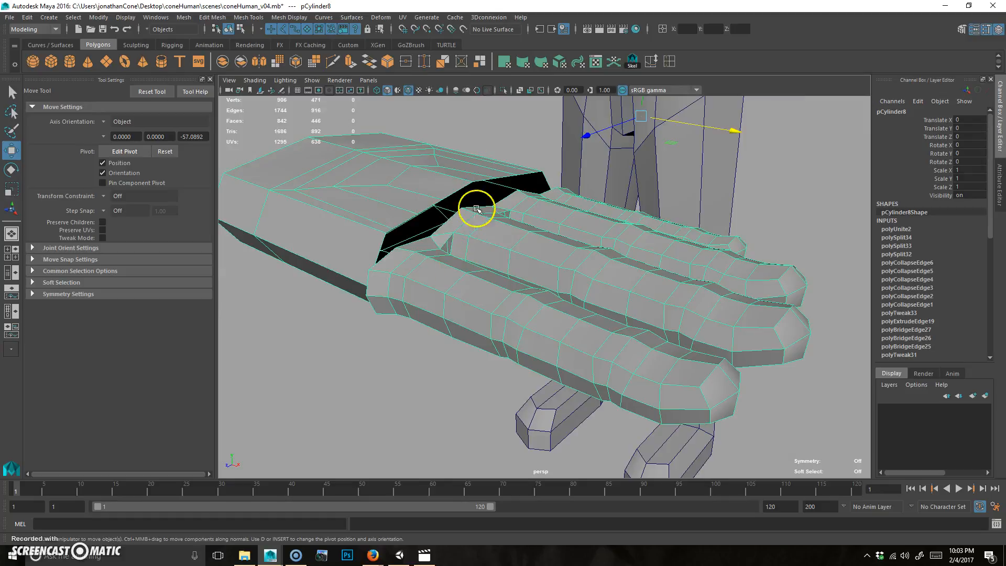
right_drag(475, 173, 474, 153)
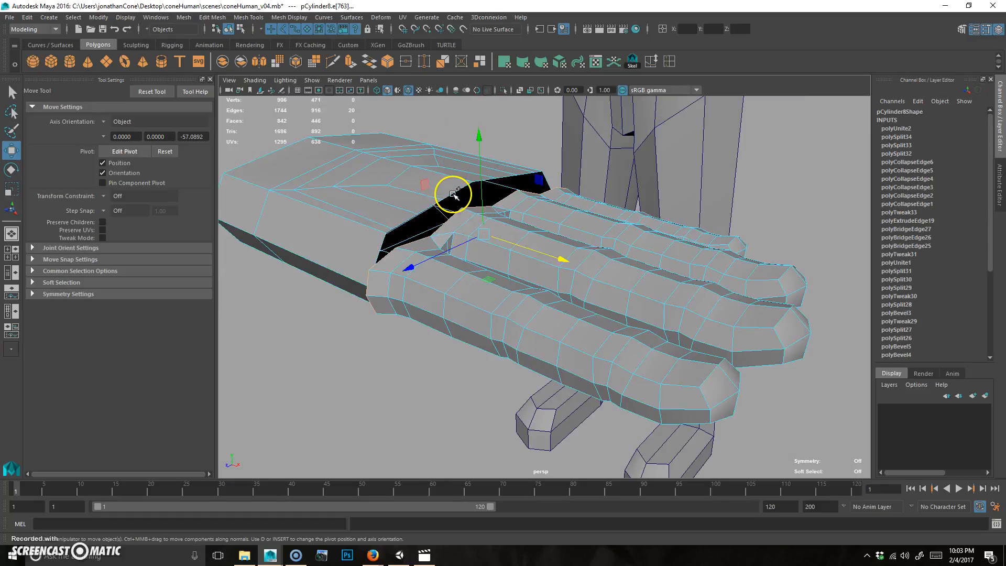
shift+double_click(455, 188)
alt+drag(468, 214, 544, 283)
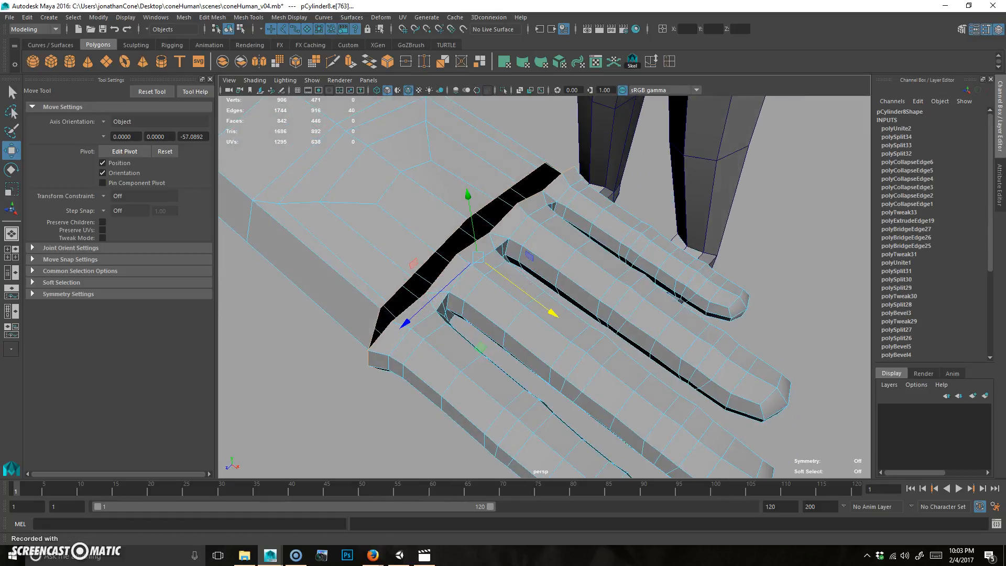
click(369, 61)
alt+drag(554, 236, 579, 218)
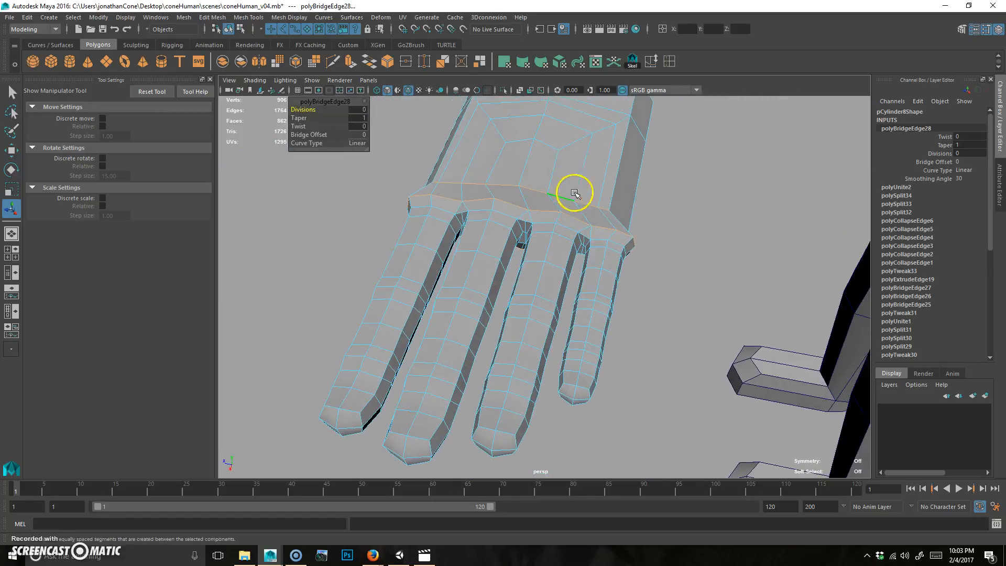
key(ctrl+z)
Activate the Target Weld tool and set it to merge to the target instead of the center
alt+drag(407, 227, 399, 163)
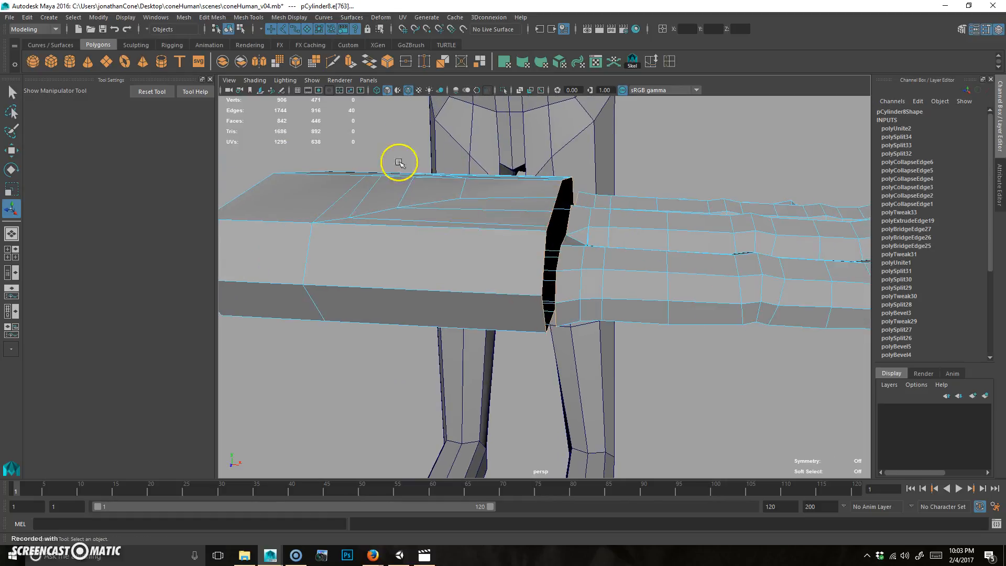
alt+drag(580, 243, 534, 262)
alt+drag(514, 184, 543, 243)
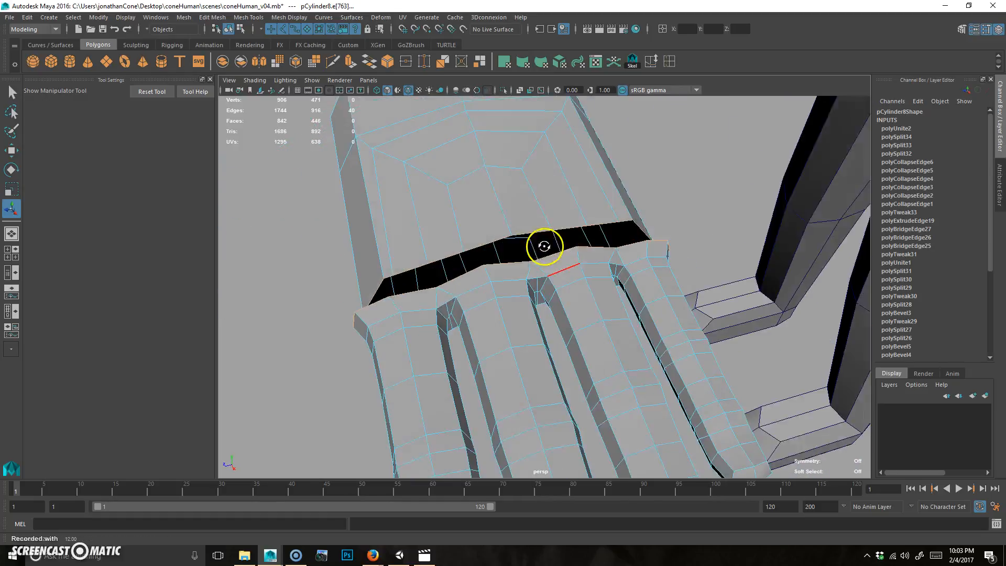
click(424, 63)
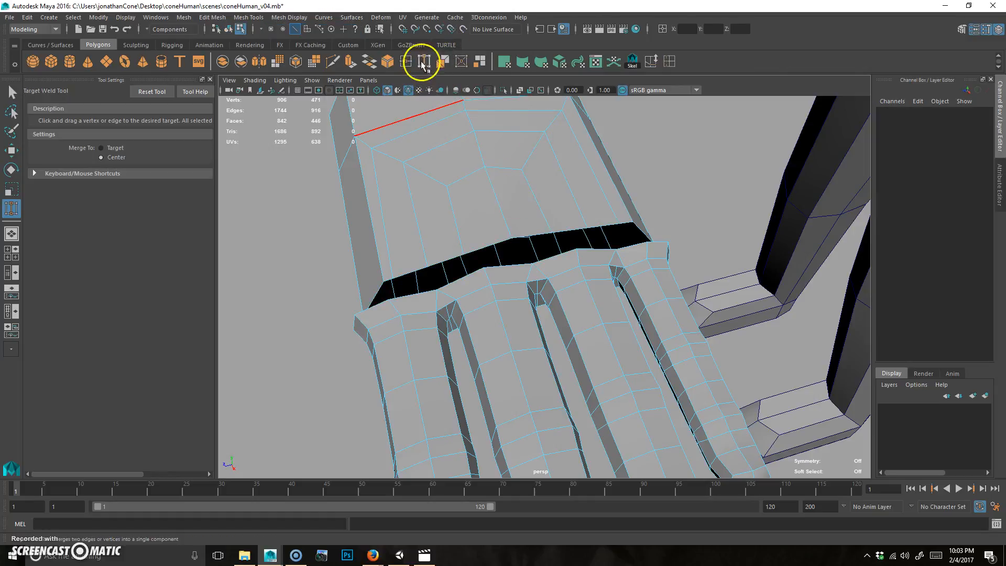
click(116, 150)
In vertex mode, target-weld the palm's side border vertex to the matching outer vertex at the index finger's base
alt+drag(445, 211, 515, 206)
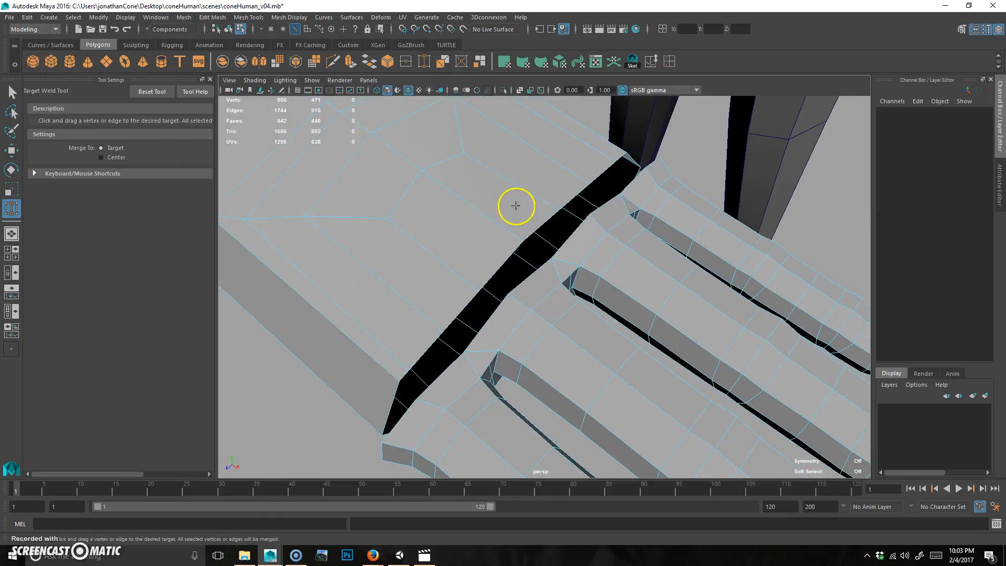
click(525, 222)
alt+drag(503, 246, 566, 202)
alt+right_drag(545, 209, 525, 231)
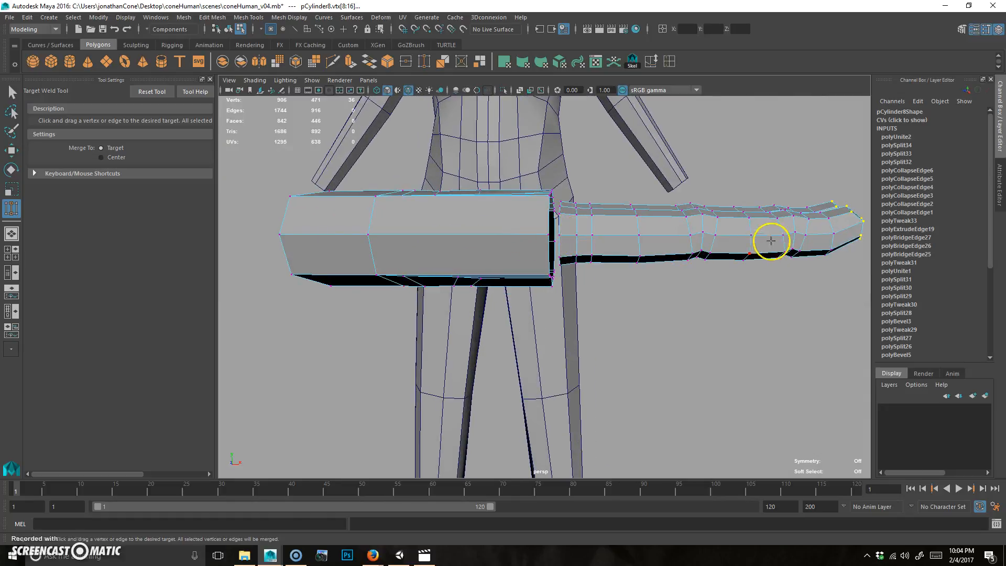
alt+drag(770, 241, 718, 247)
key(q)
click(764, 292)
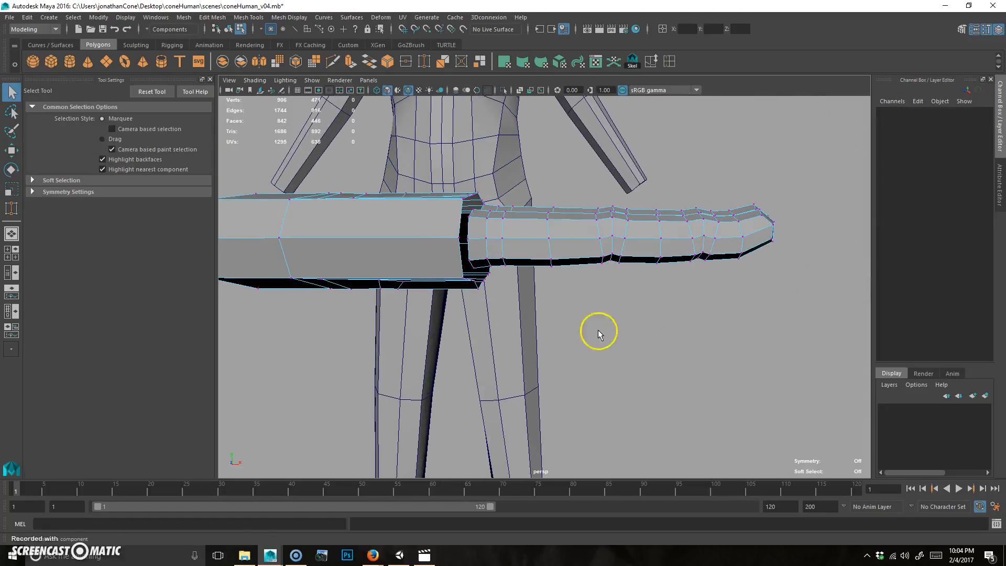
scroll(635, 220, up, 5)
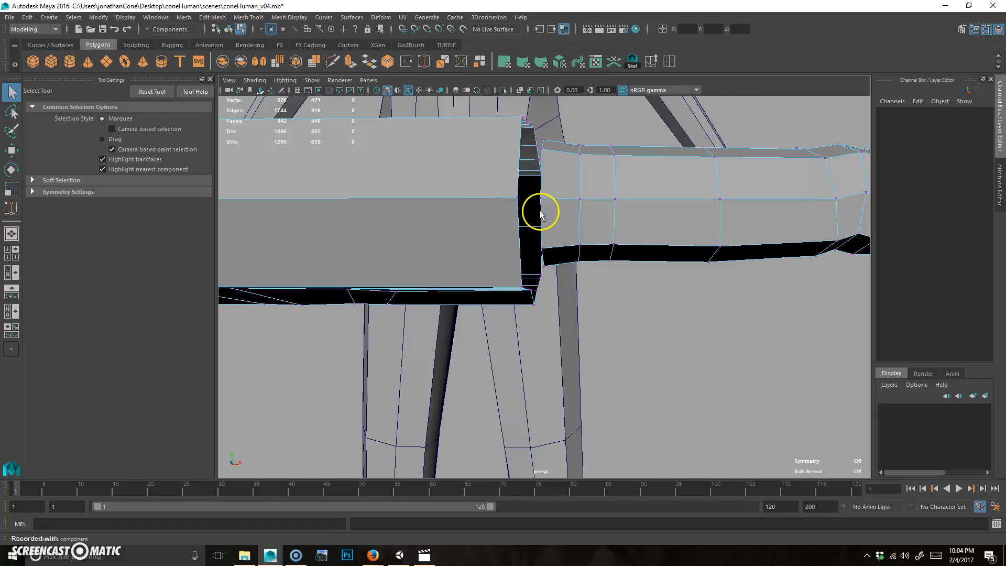
key(y)
scroll(644, 210, down, 3)
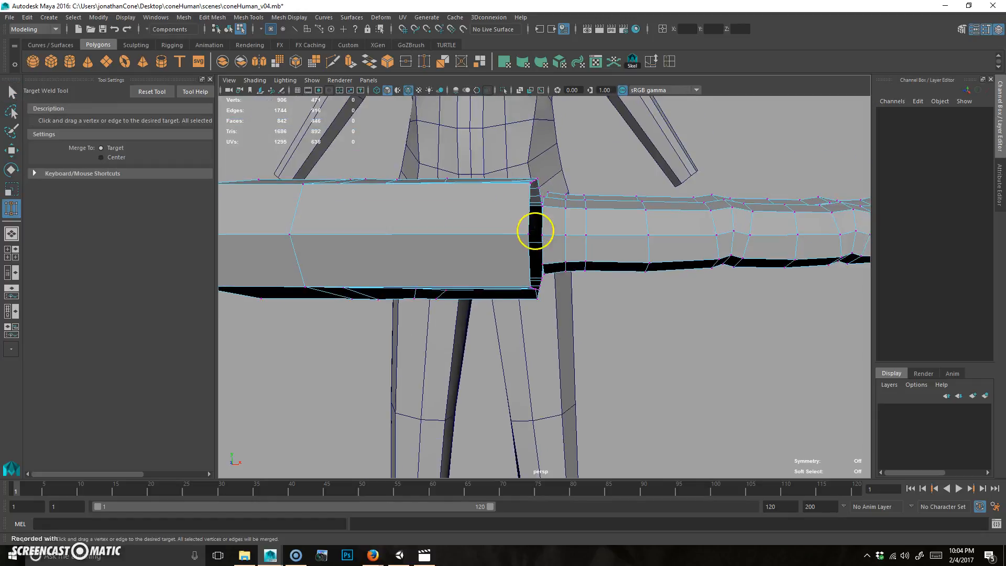
mouse_move(518, 241)
alt+mouse_down()
mouse_move(522, 260)
mouse_move(505, 245)
alt+mouse_up()
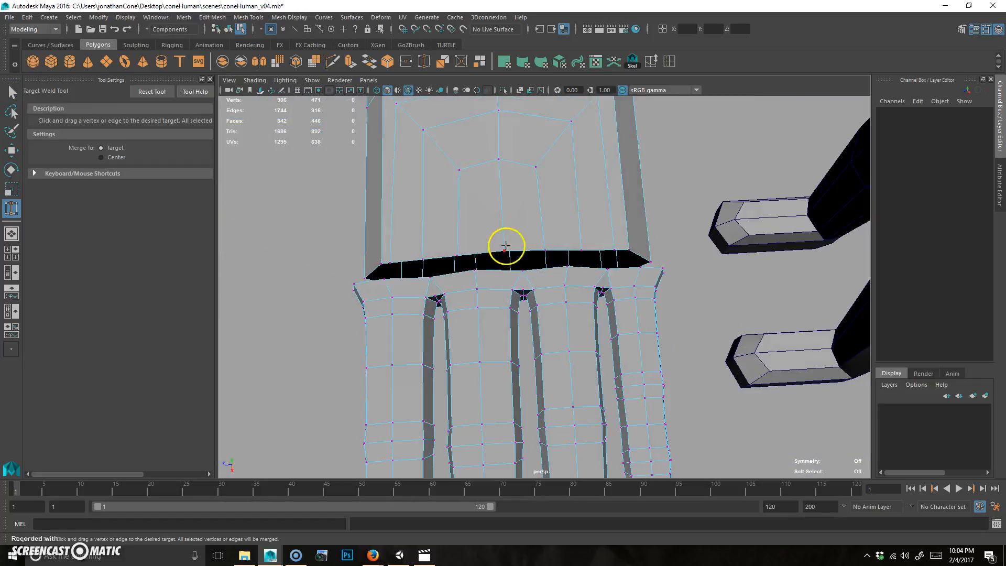
alt+drag(437, 281, 546, 258)
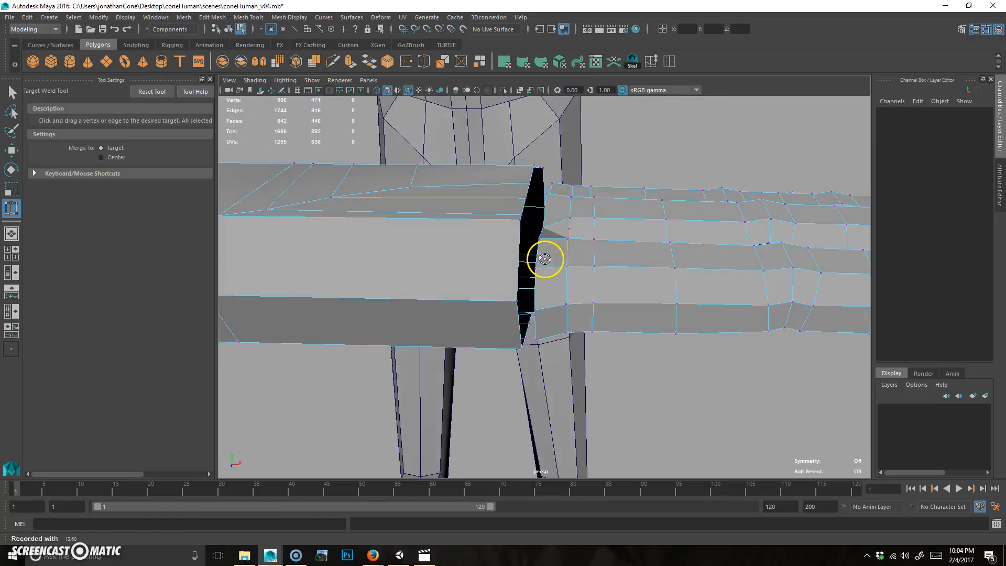
drag(516, 301, 416, 318)
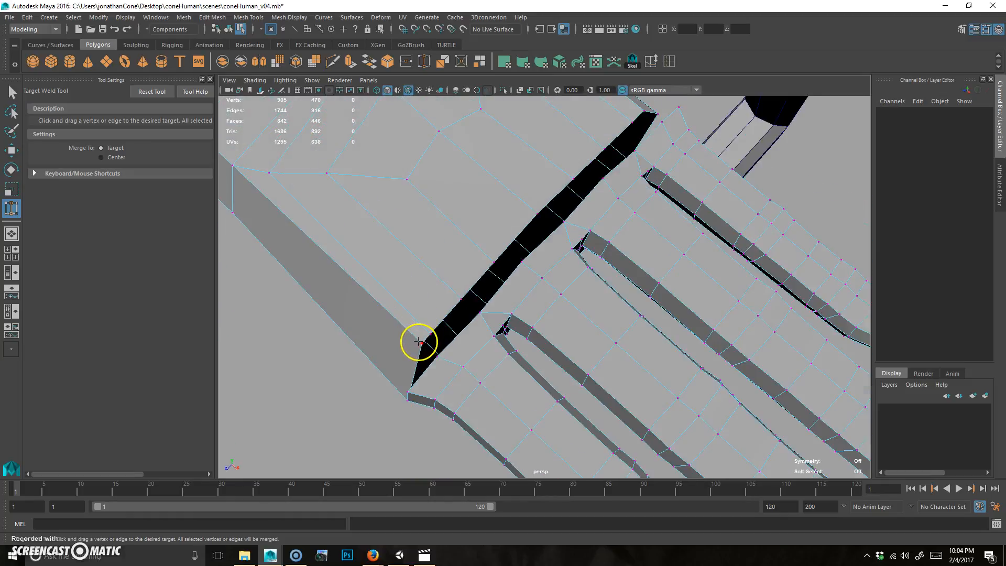
Try to weld the palm's upper border vertices to the finger-base vertices, working inward from the index finger side
drag(436, 357, 429, 340)
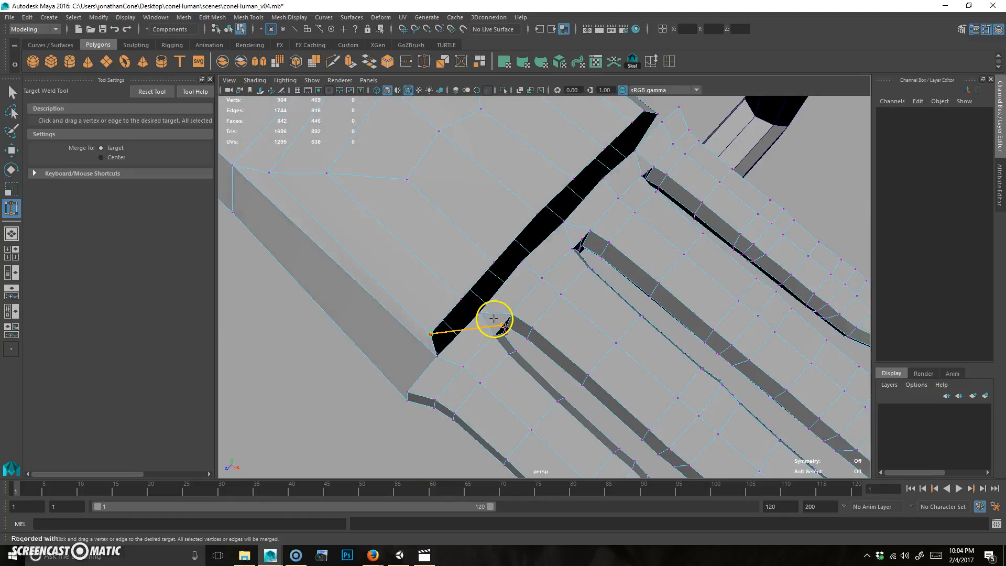
drag(493, 318, 478, 314)
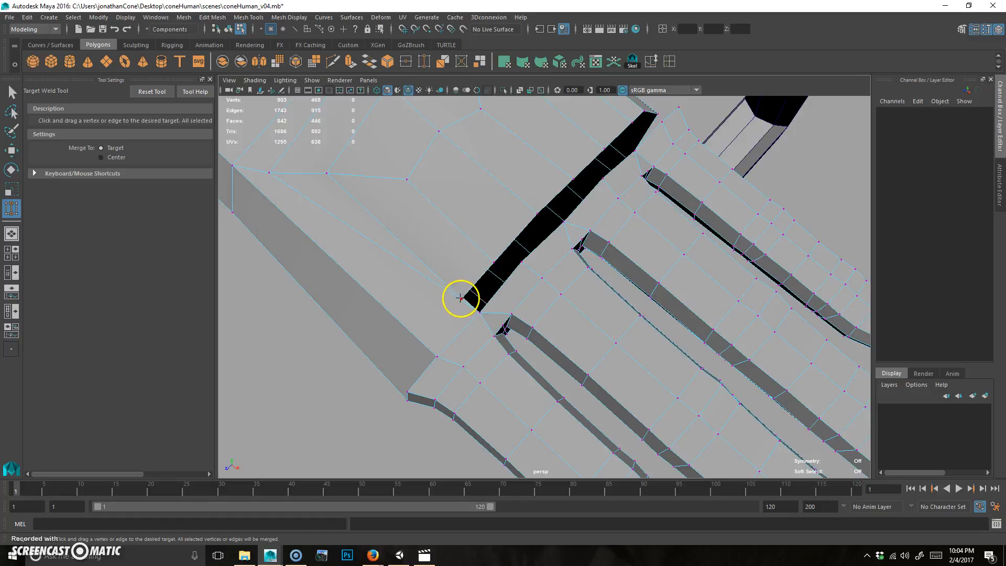
drag(525, 263, 524, 264)
mouse_move(524, 264)
alt+mouse_down()
mouse_move(527, 281)
mouse_move(489, 288)
mouse_move(512, 276)
alt+mouse_up()
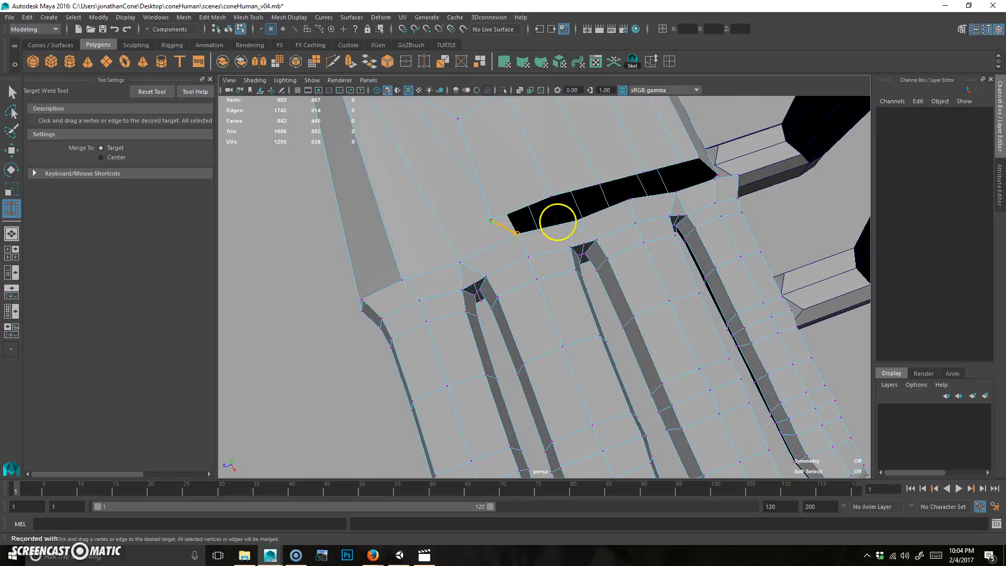
drag(576, 221, 576, 221)
mouse_move(576, 221)
alt+mouse_down()
mouse_move(611, 225)
mouse_move(569, 229)
alt+mouse_up()
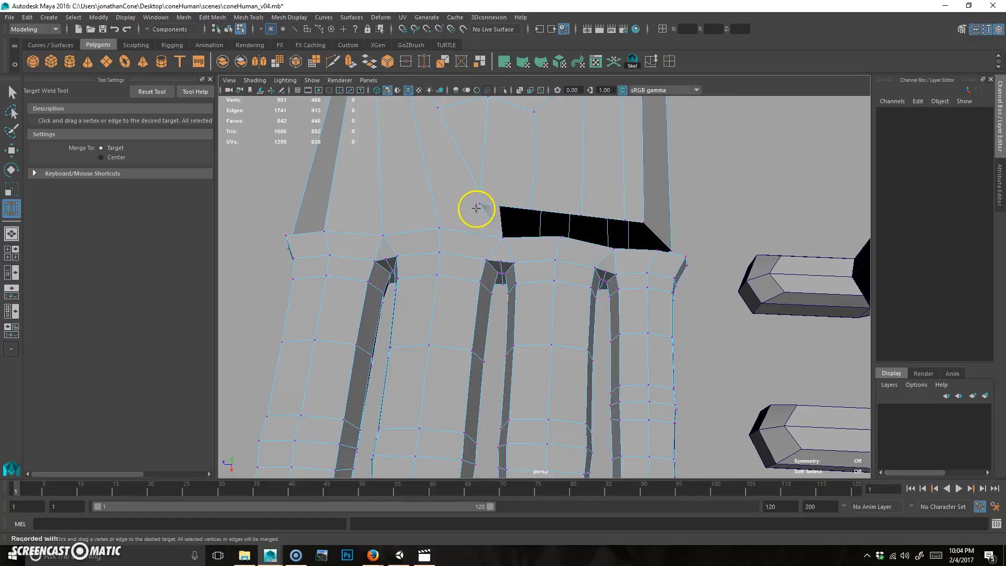
Try to weld the remaining upper border vertices of the palm to the finger base toward the little finger
drag(482, 203, 585, 221)
alt+drag(585, 221, 582, 156)
drag(594, 200, 605, 213)
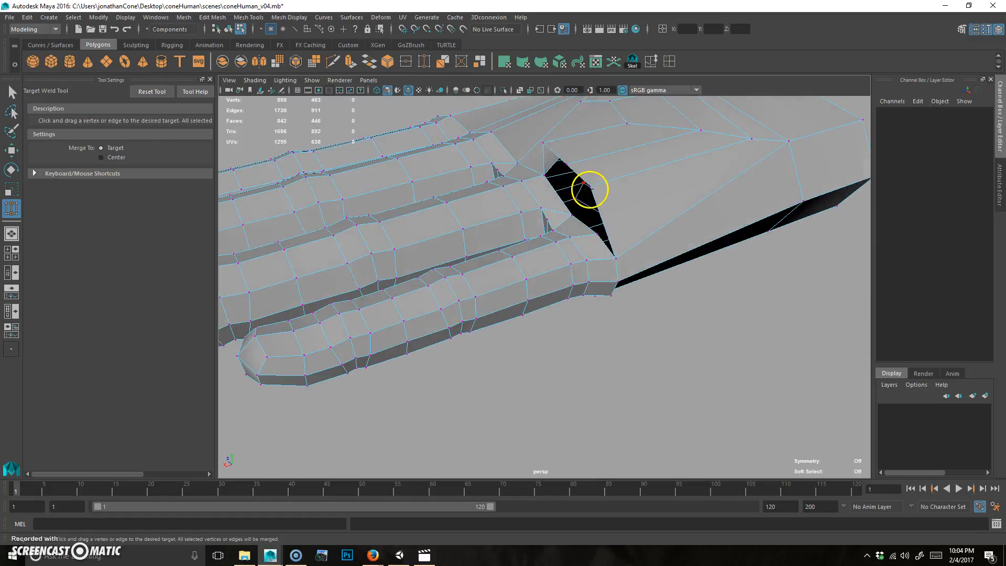
drag(597, 233, 597, 233)
alt+drag(597, 233, 583, 186)
drag(610, 248, 609, 248)
alt+drag(609, 248, 544, 166)
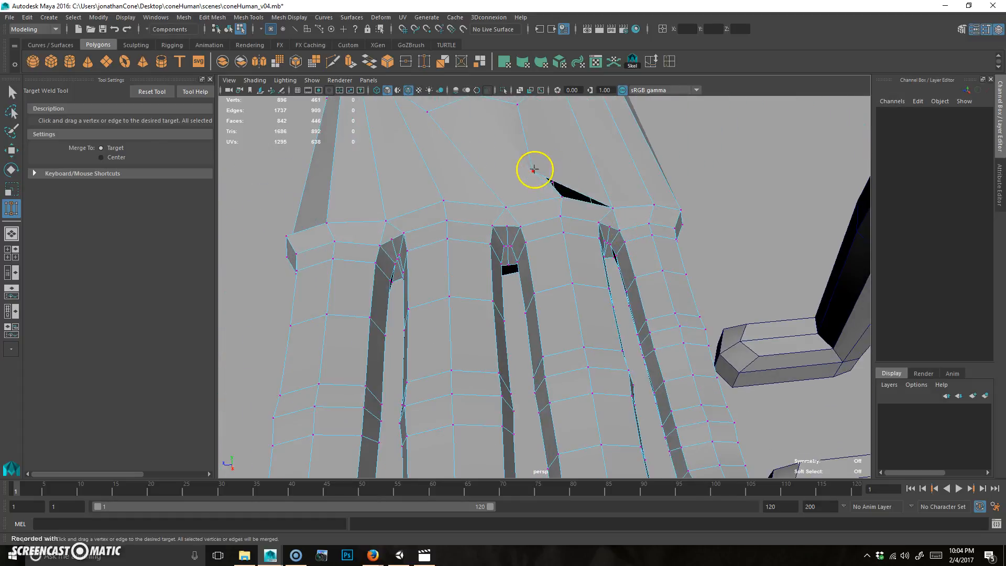
drag(570, 203, 625, 179)
Undo the welds along the upper border, keeping only the first side weld beside the index finger
key(ctrl+z)
key(ctrl+z)
key(ctrl+z)
key(ctrl+z)
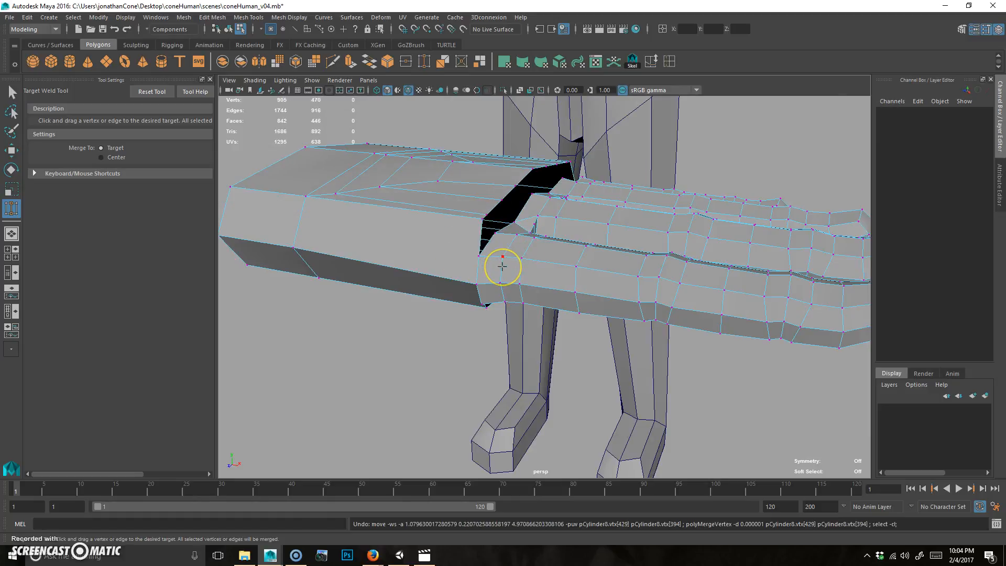
key(ctrl+z)
Target-weld the palm's upper border vertices to the matching vertices at the index finger's base
alt+drag(462, 270, 500, 261)
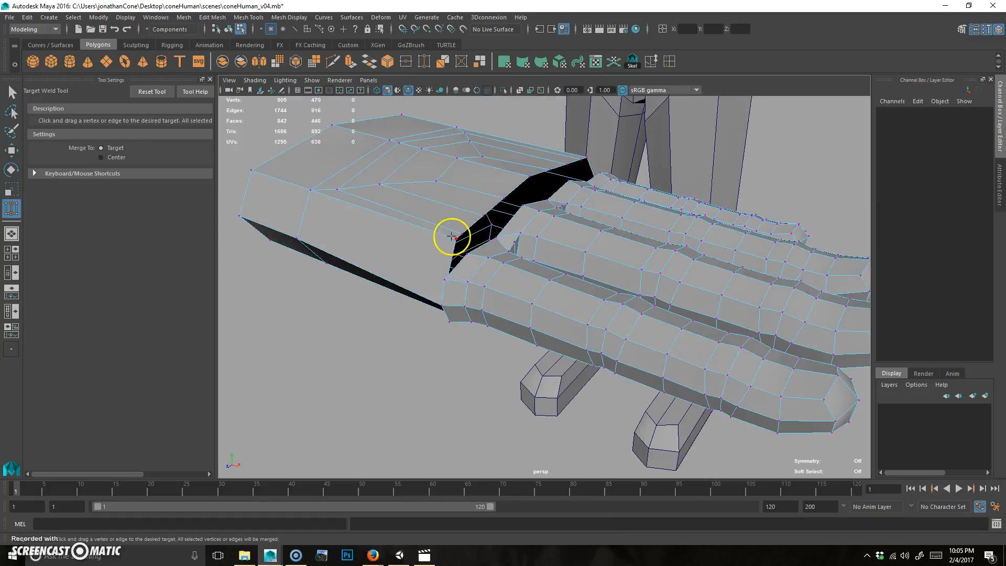
drag(432, 283, 434, 281)
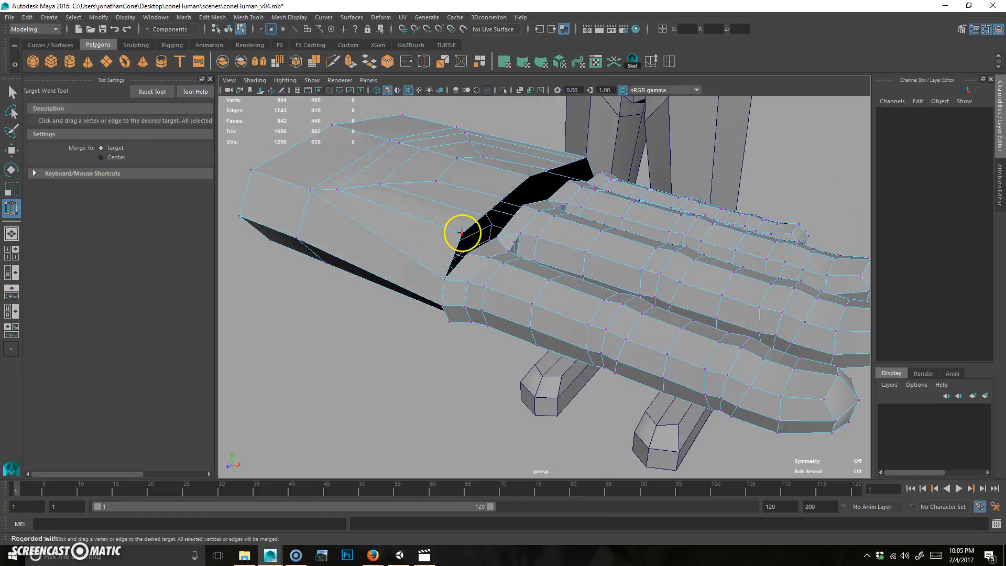
alt+drag(497, 251, 464, 270)
mouse_move(464, 270)
alt+mouse_down()
mouse_move(496, 272)
mouse_move(474, 255)
alt+mouse_up()
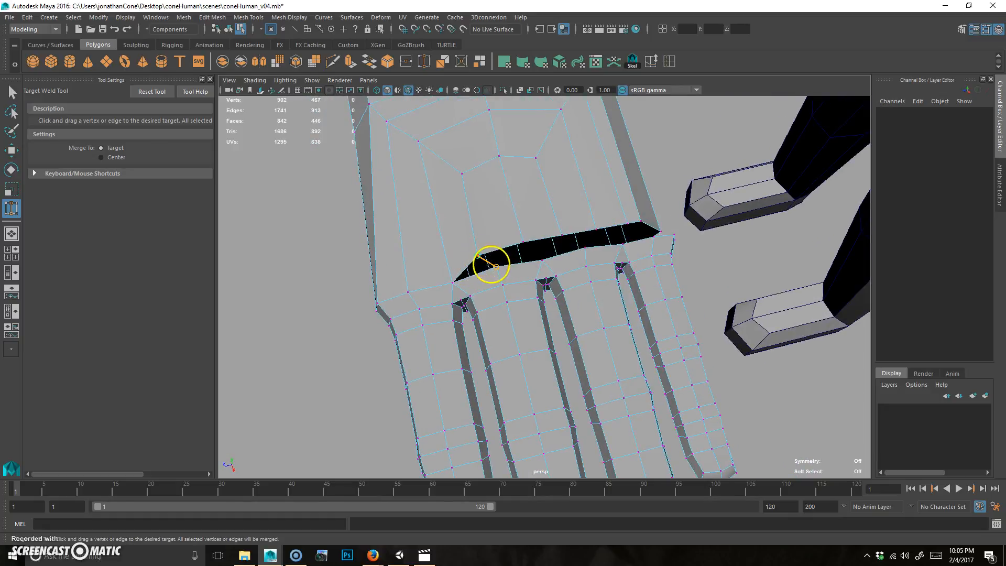
Weld the rest of the palm's upper border vertices to the finger bases, across to the little finger's outer side
drag(542, 260, 542, 260)
alt+drag(542, 261, 480, 253)
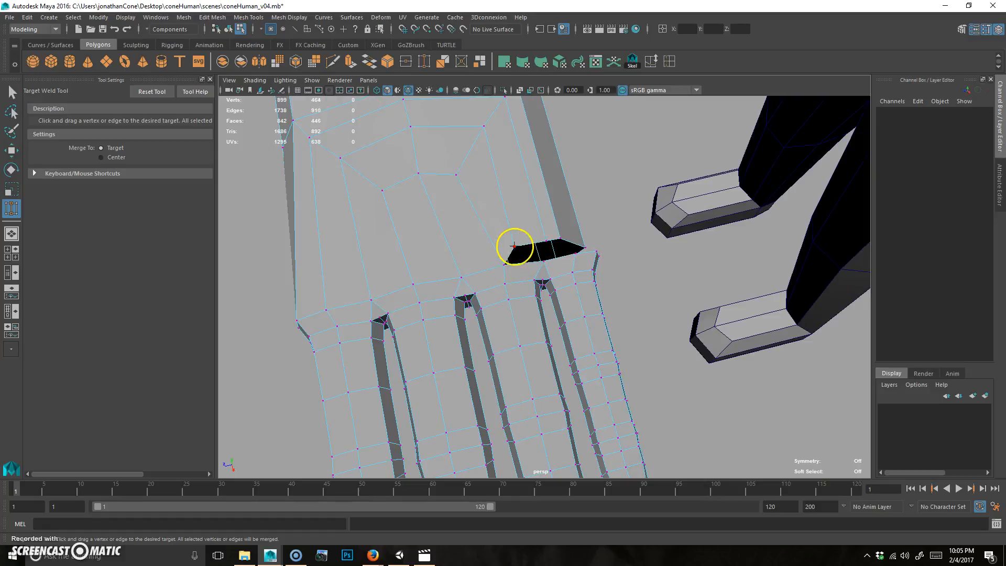
drag(522, 256, 520, 229)
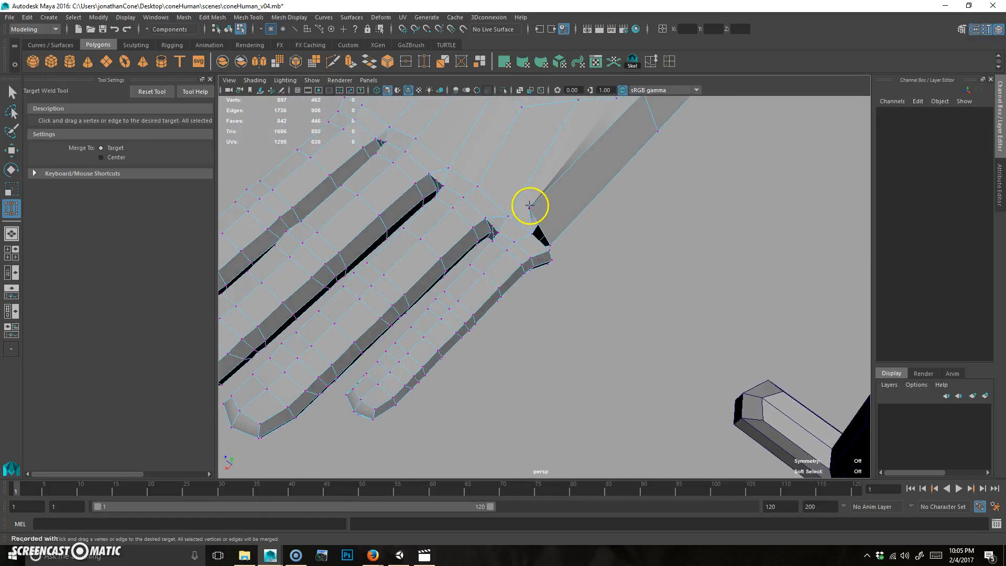
drag(546, 250, 548, 225)
Weld the palm's underside border vertices to the finger bases, working from the little finger toward the index finger until the gap is closed
alt+drag(547, 226, 522, 288)
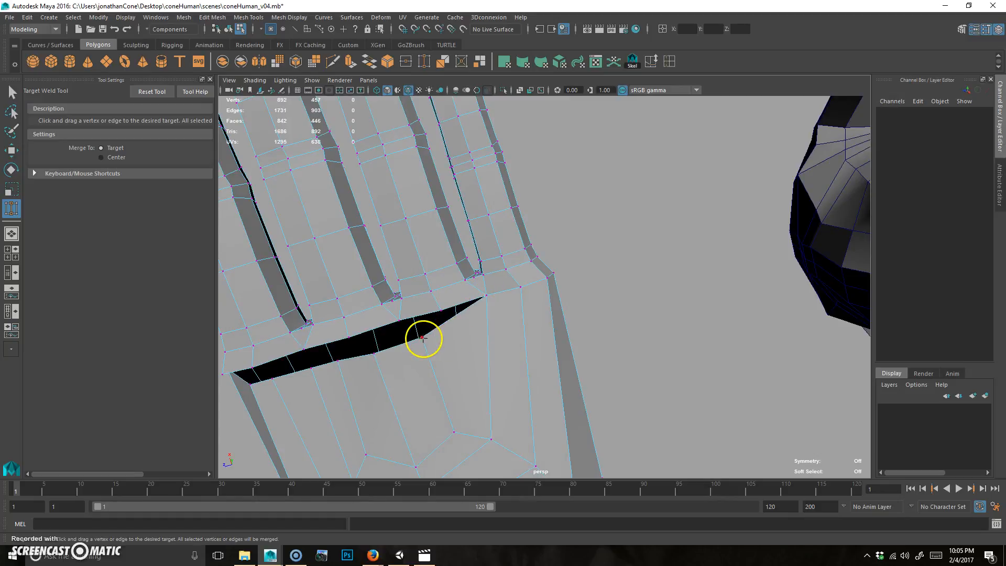
drag(440, 311, 533, 294)
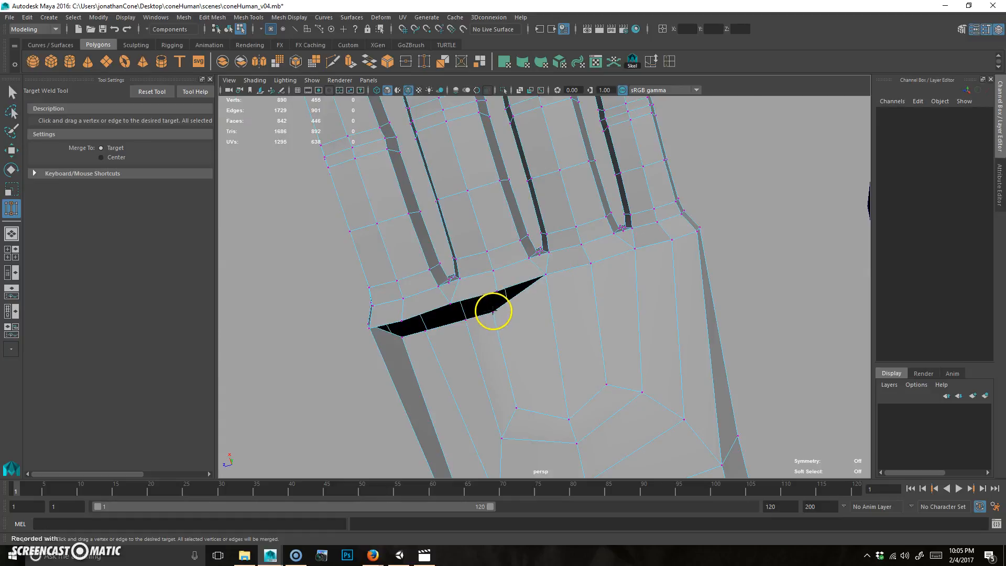
drag(478, 305, 491, 311)
alt+drag(491, 311, 506, 301)
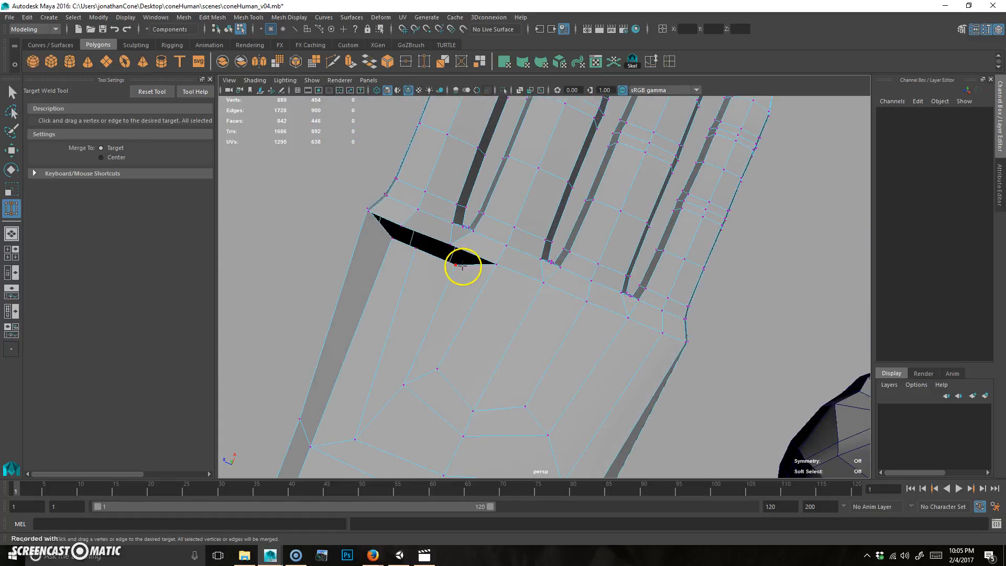
drag(418, 236, 592, 288)
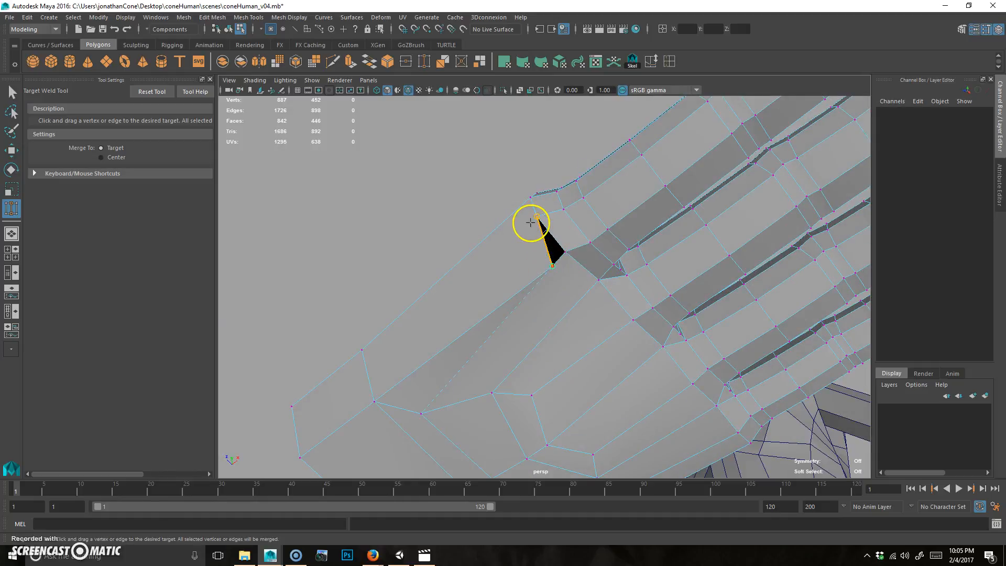
alt+right_drag(658, 253, 580, 303)
alt+drag(579, 303, 606, 280)
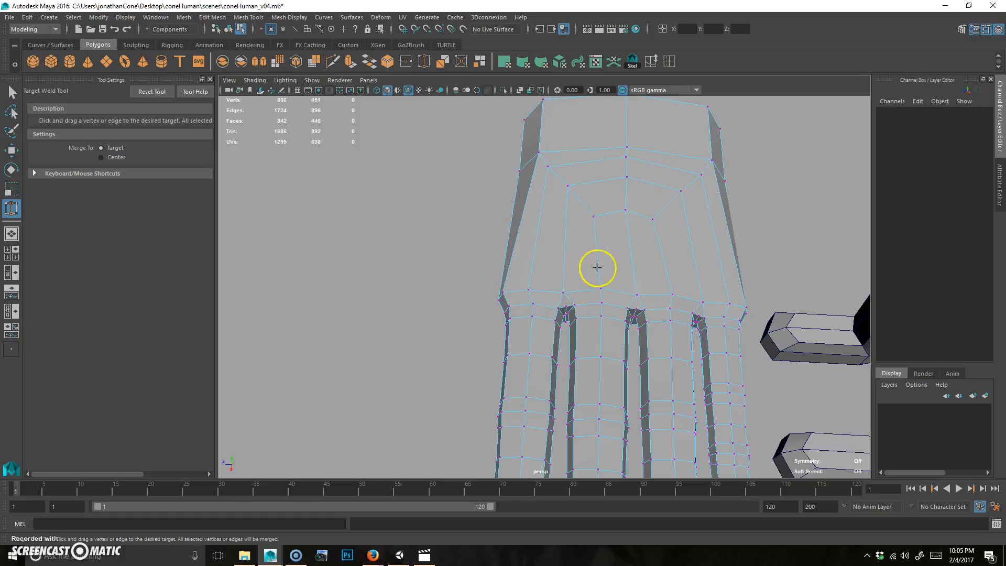
key(q)
Return to object mode and examine the joined palm and fingers from all sides
alt+right_drag(750, 250, 533, 251)
alt+drag(533, 251, 521, 281)
click(519, 284)
right_drag(482, 317, 517, 309)
click(517, 309)
alt+drag(518, 309, 670, 310)
click(731, 269)
alt+drag(754, 275, 490, 346)
drag(532, 294, 676, 368)
click(744, 347)
alt+drag(784, 346, 799, 253)
alt+right_drag(514, 298, 647, 297)
alt+middle_drag(647, 297, 546, 292)
alt+drag(545, 292, 660, 314)
alt+drag(592, 310, 635, 319)
scroll(634, 318, down, 10)
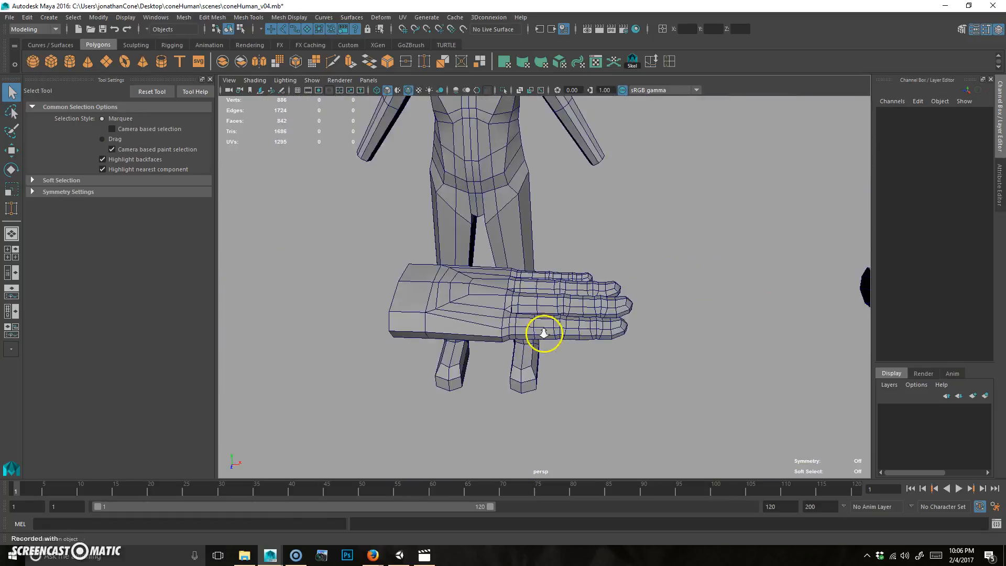
Select the spare finger beside the character, frame it and switch to face selection
drag(675, 264, 606, 313)
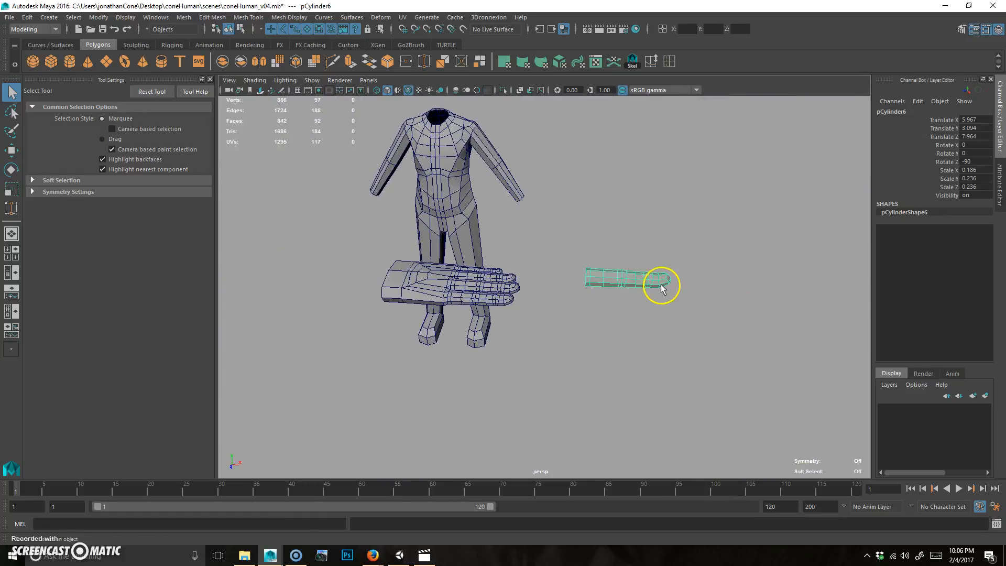
key(w)
key(f)
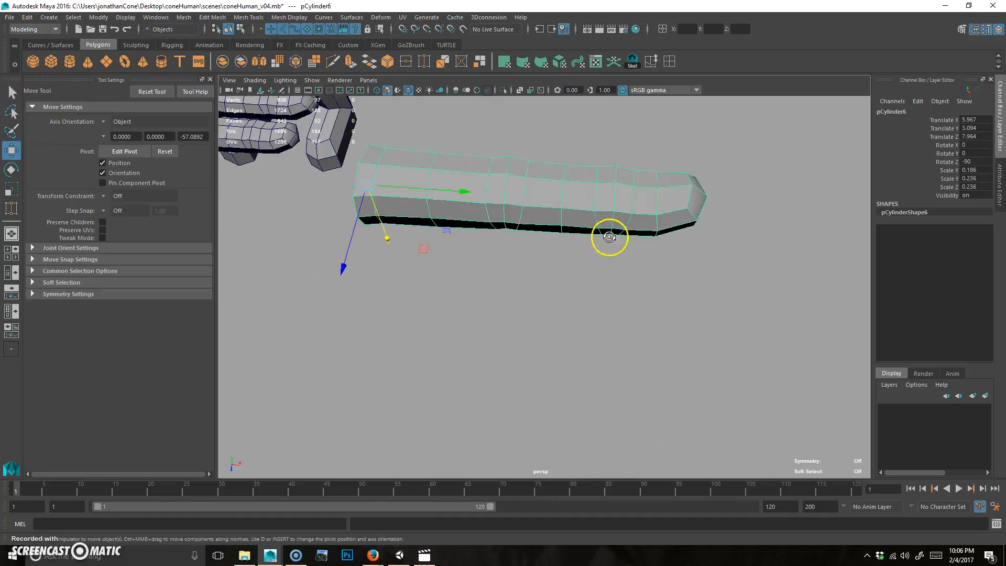
right_drag(532, 319, 510, 257)
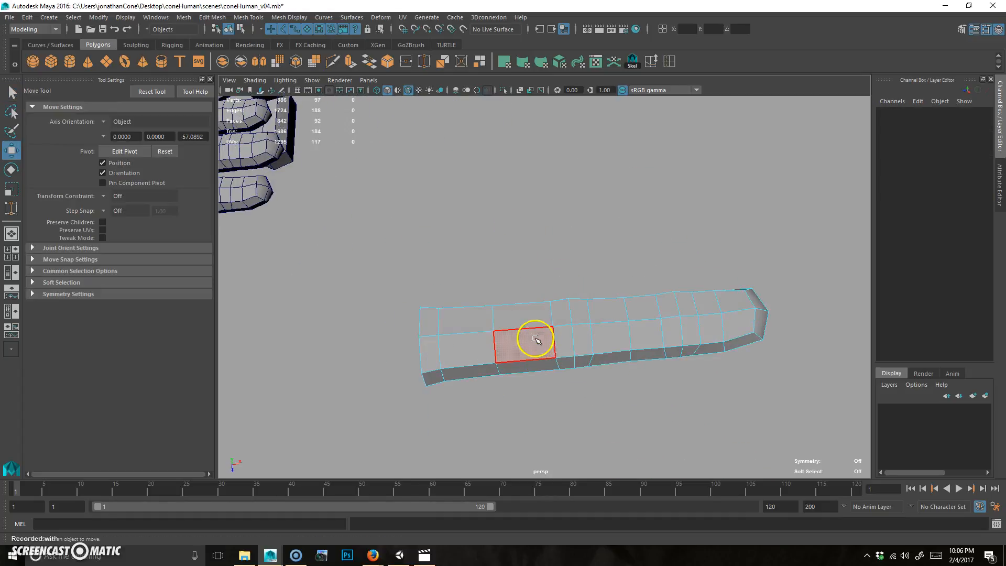
Try to delete a ring of faces near the spare finger's base and undo the deletion
double_click(535, 338)
key(Delete)
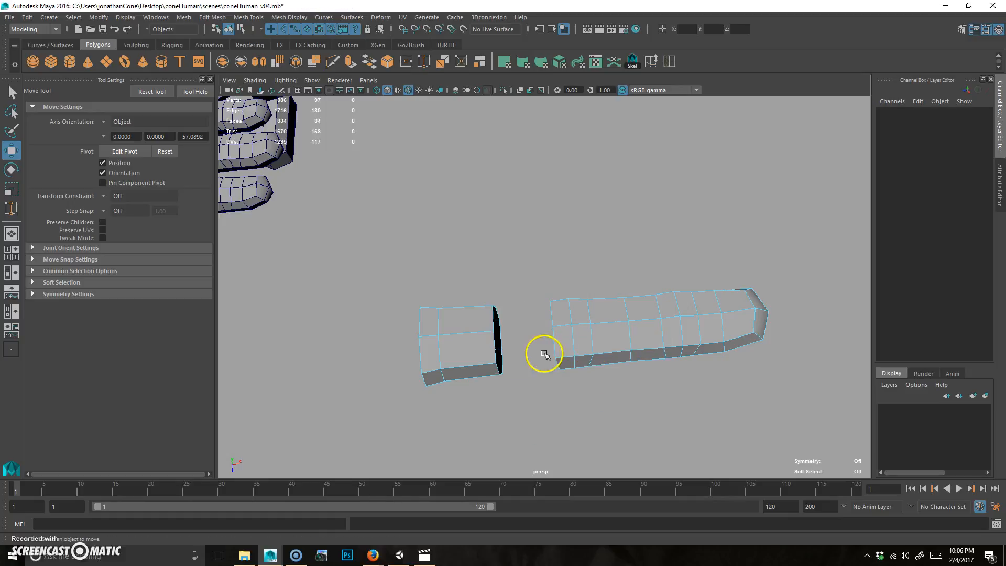
key(ctrl+z)
key(ctrl+z)
Shorten the spare finger by deleting a full ring of faces near its base and the cut-off base segment
click(526, 362)
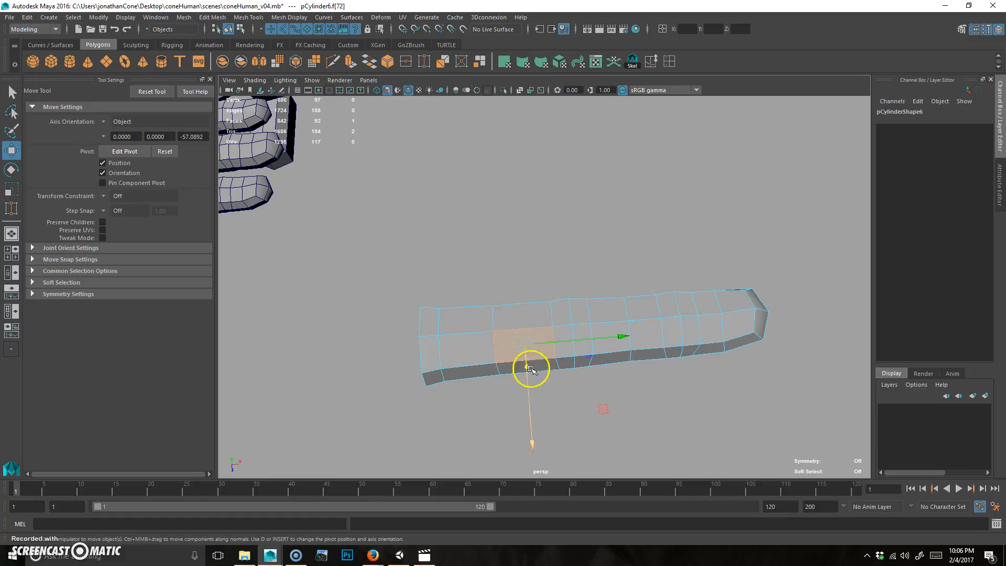
shift+double_click(537, 318)
alt+drag(600, 365, 584, 341)
key(f)
alt+right_drag(584, 341, 688, 310)
key(Delete)
double_click(442, 282)
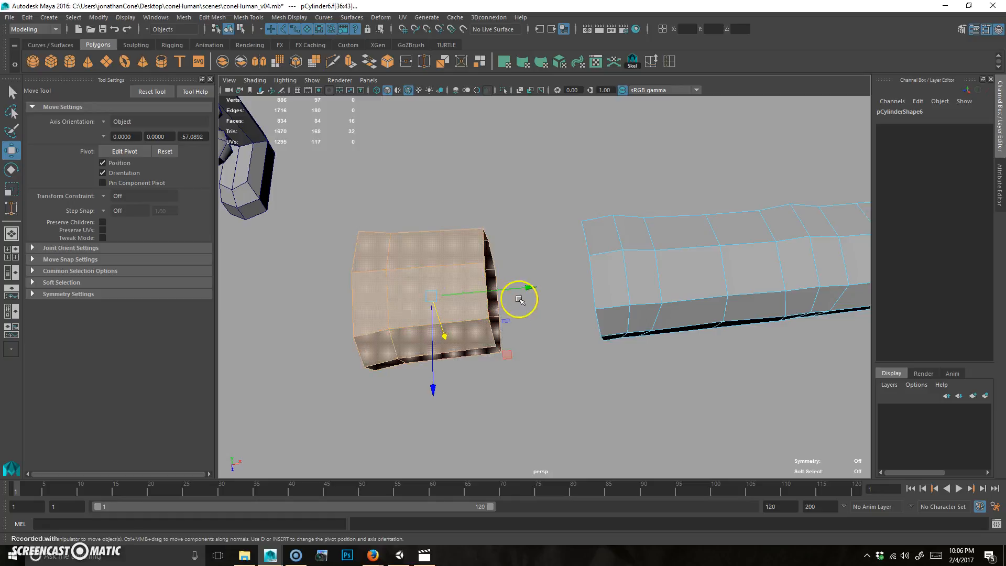
key(Delete)
alt+right_drag(822, 265, 496, 313)
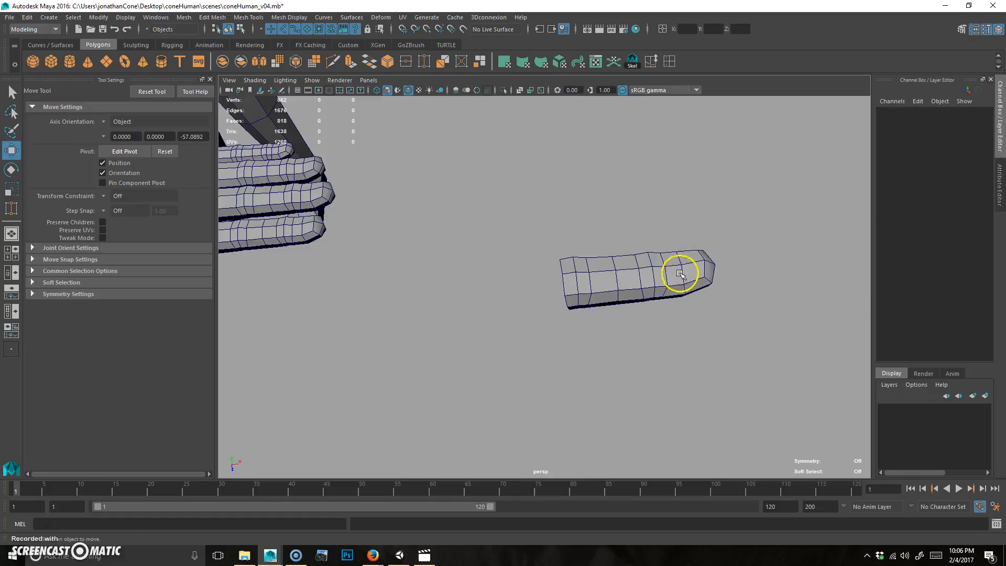
Snap the shortened finger's pivot to a vertex at its open base and reselect the finger as an object
click(680, 274)
alt+right_drag(680, 275, 586, 312)
alt+middle_drag(586, 312, 707, 294)
alt+drag(707, 294, 643, 299)
key(d)
key(v)
right_drag(686, 318, 649, 319)
alt+middle_drag(685, 318, 655, 321)
right_drag(656, 293, 697, 253)
click(658, 301)
Try to move the shortened finger next to the hand and undo the move, keeping the finger selected
middle_drag(674, 371, 276, 252)
key(f)
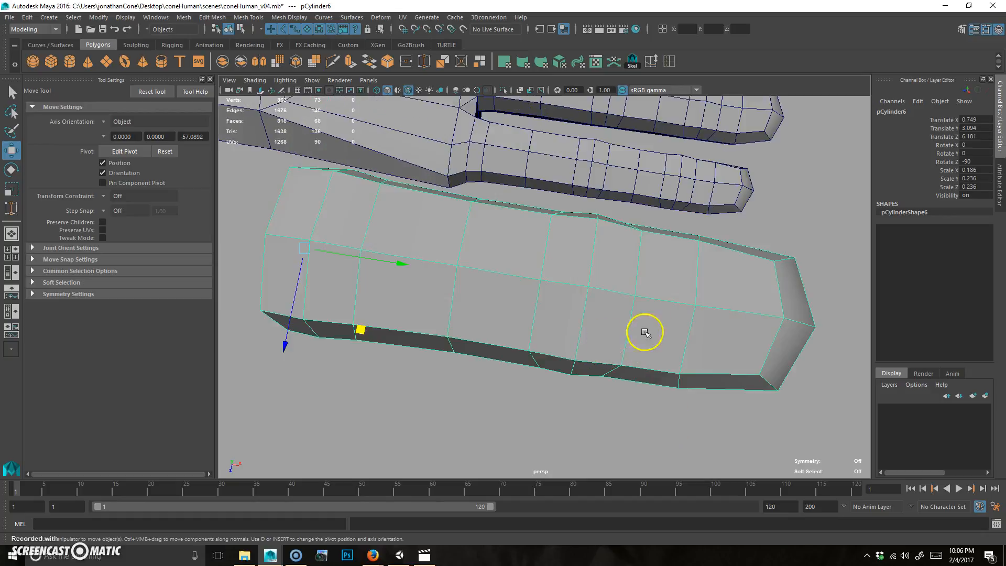
alt+right_drag(644, 332, 364, 299)
alt+drag(364, 299, 634, 317)
key(ctrl+z)
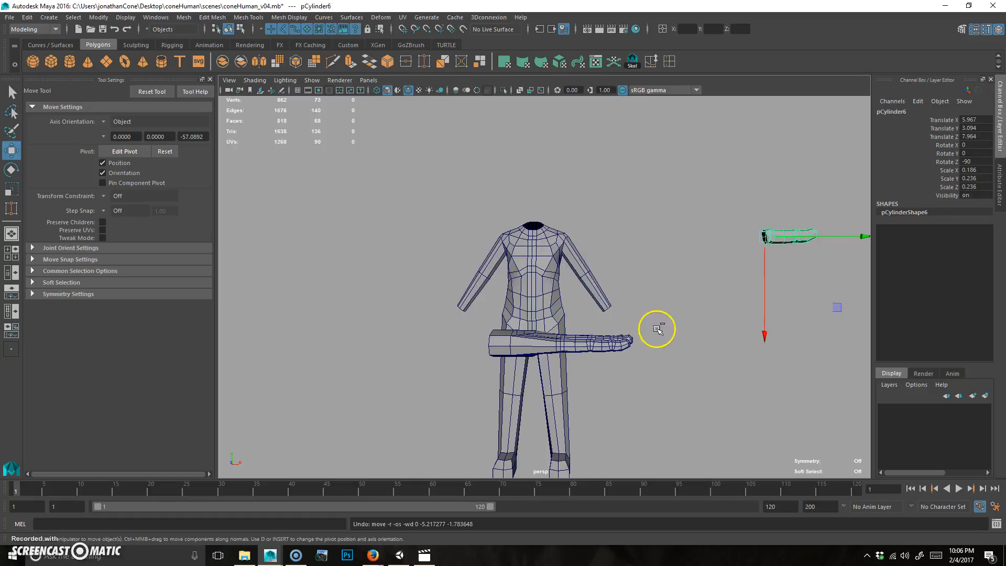
key(ctrl+z)
key(shift+z)
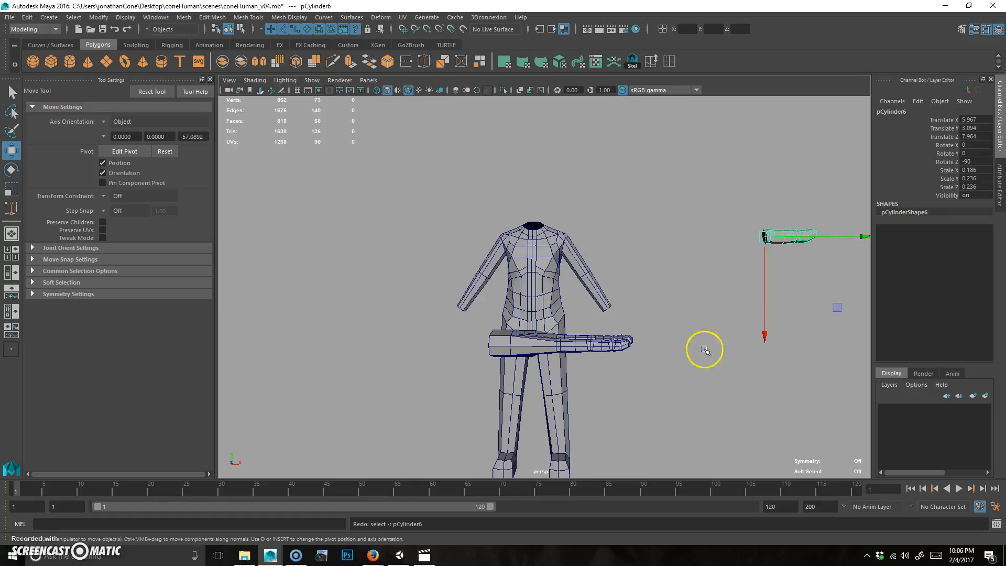
Move the shortened finger against the index-finger side of the palm to serve as the thumb
middle_drag(844, 303, 601, 418)
alt+drag(521, 440, 558, 334)
alt+right_drag(558, 334, 653, 321)
alt+middle_drag(602, 303, 568, 333)
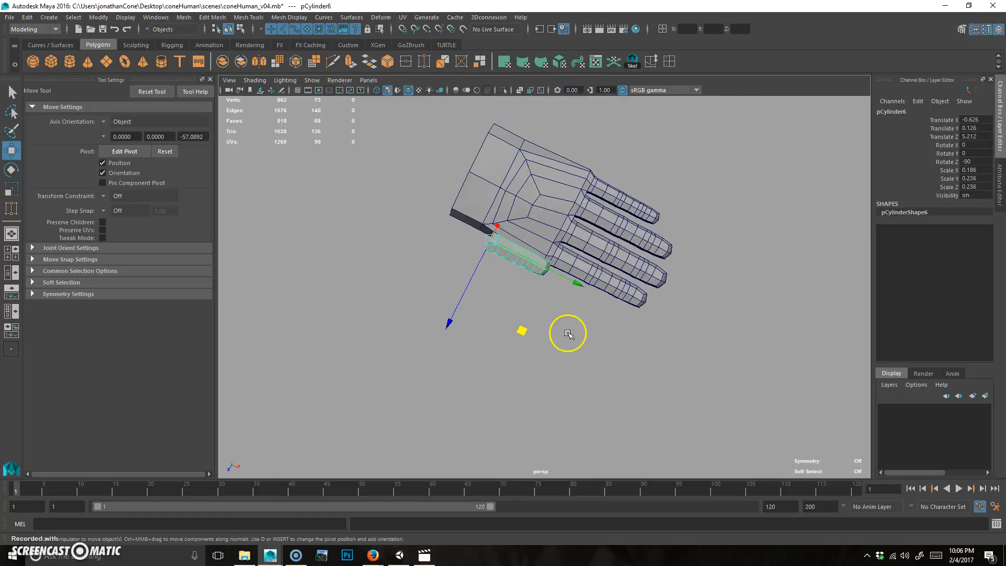
Rotate the thumb about 49.5 degrees around X and shift it just outside the palm's side
key(e)
drag(583, 216, 549, 218)
key(w)
alt+drag(531, 356, 493, 331)
mouse_move(434, 362)
mouse_down()
mouse_move(433, 382)
mouse_move(432, 373)
mouse_up()
alt+drag(433, 373, 440, 464)
Scale the thumb to about 0.238 × 0.303 × 0.303 and rotate it to about 60.4, 43.8, -80.6 degrees
key(r)
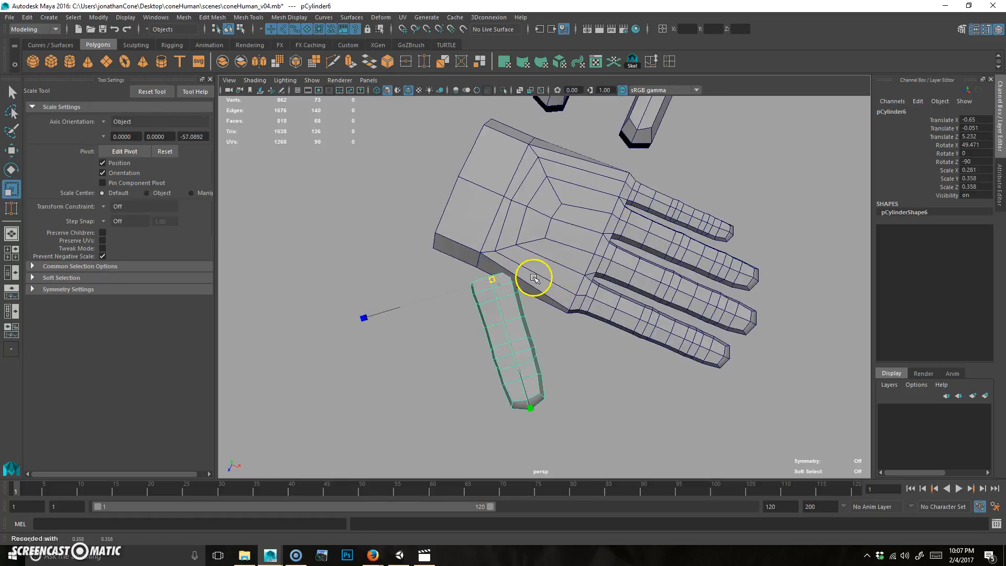
key(e)
alt+drag(471, 352, 469, 374)
alt+drag(469, 374, 522, 363)
alt+drag(605, 335, 512, 350)
Reposition the thumb beside the palm at about X -0.445, Y -0.277, Z 5.39
key(w)
alt+drag(519, 285, 521, 431)
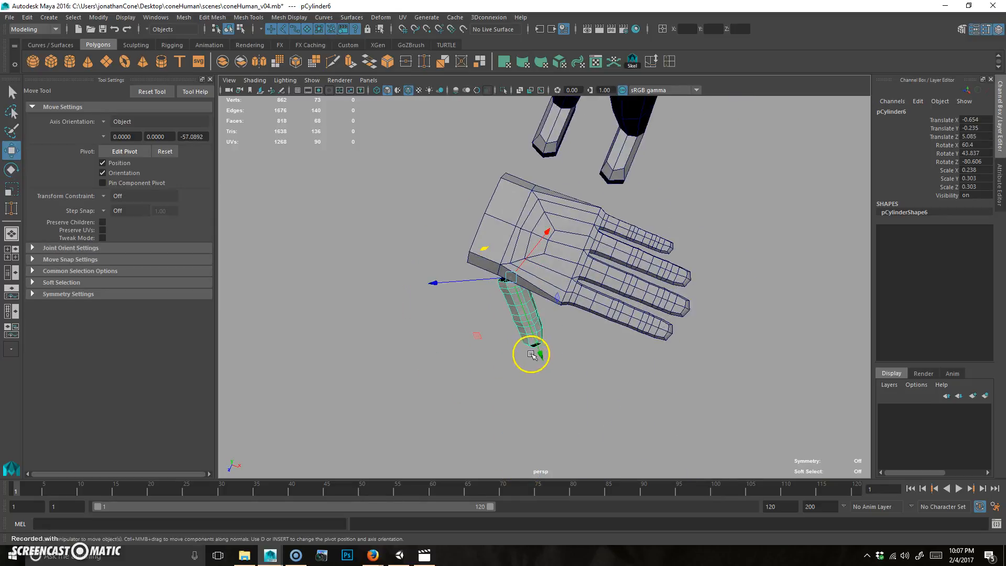
alt+drag(544, 365, 539, 325)
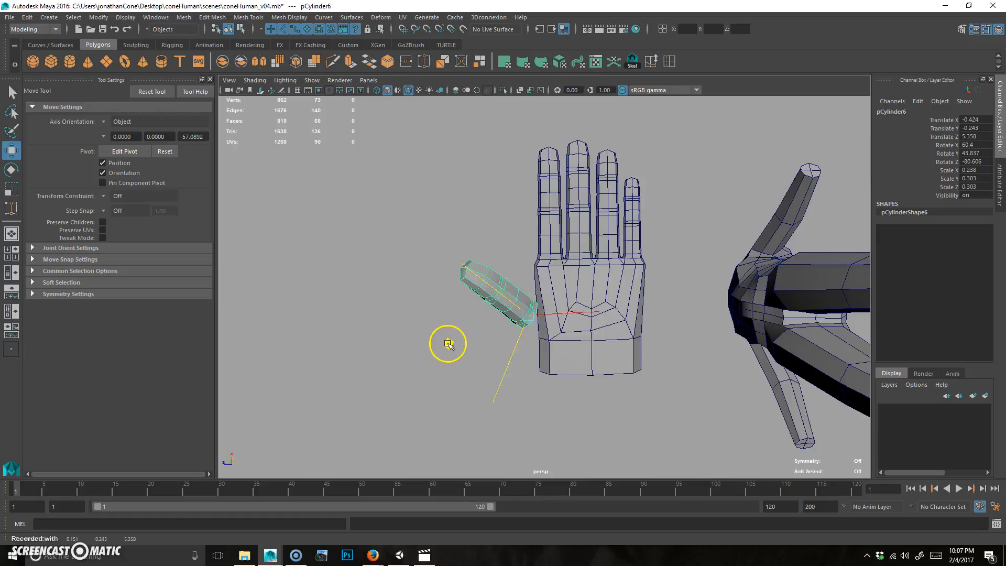
alt+drag(446, 345, 567, 254)
In the wireframe top view, shift the palm's middle vertices along X toward the fingers, and return to the perspective view
key(space)
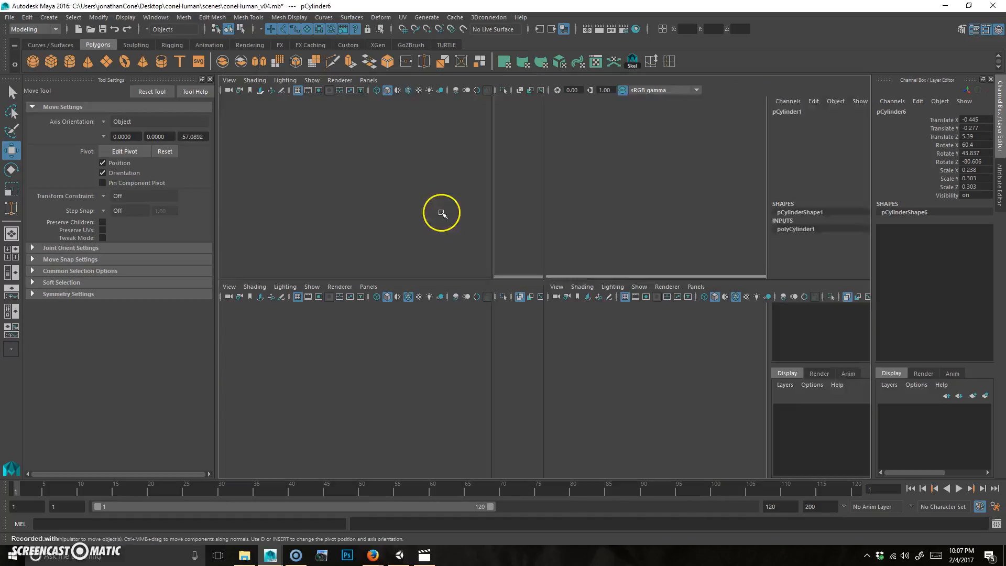
key(space)
alt+right_drag(603, 278, 624, 271)
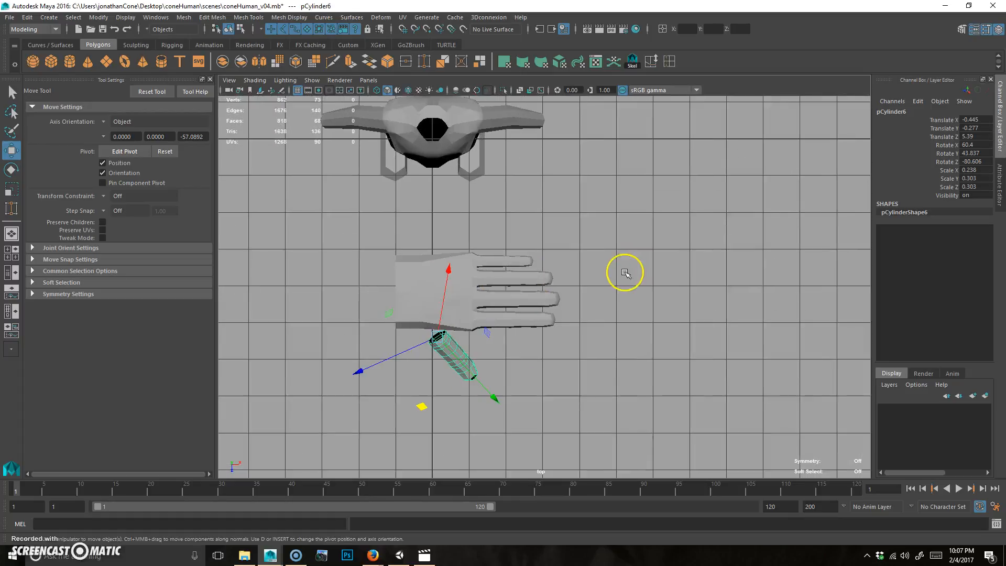
key(4)
alt+right_drag(402, 309, 675, 254)
right_drag(578, 244, 485, 231)
drag(555, 354, 554, 354)
drag(622, 261, 627, 264)
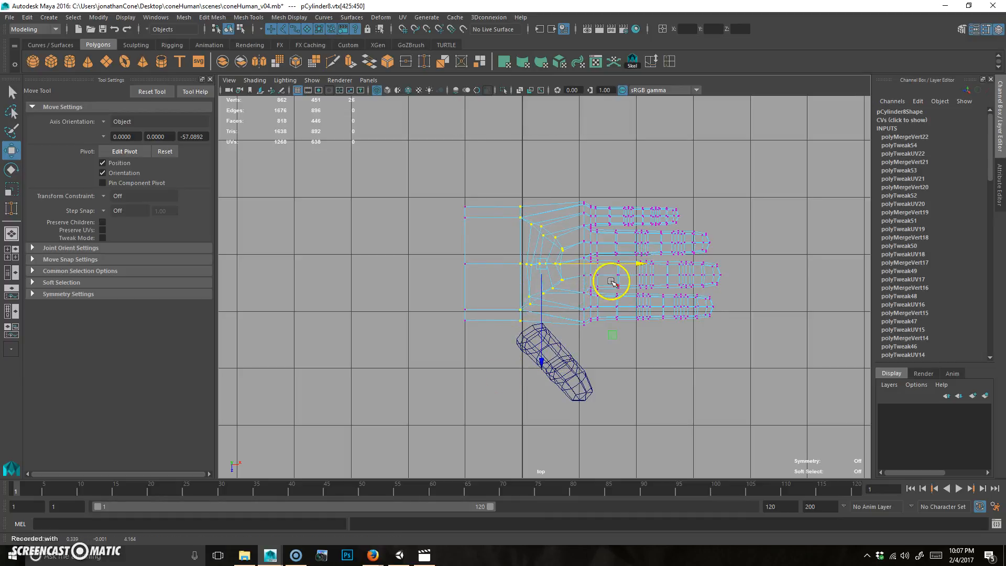
key(space)
key(space)
mouse_move(595, 298)
alt+mouse_down()
mouse_move(592, 260)
mouse_move(583, 294)
mouse_move(546, 308)
mouse_move(586, 341)
mouse_move(606, 290)
alt+mouse_up()
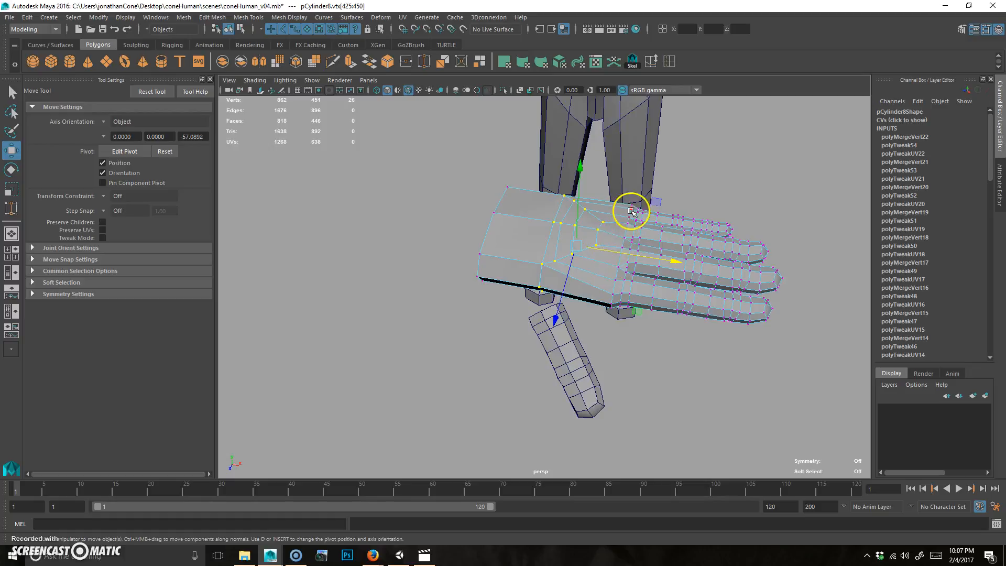
With Multi-Cut, insert an edge loop around the palm on each side of the middle loop beside the thumb
alt+drag(624, 215, 562, 308)
alt+right_drag(435, 343, 552, 328)
alt+drag(552, 327, 527, 371)
click(439, 406)
alt+drag(603, 254, 582, 191)
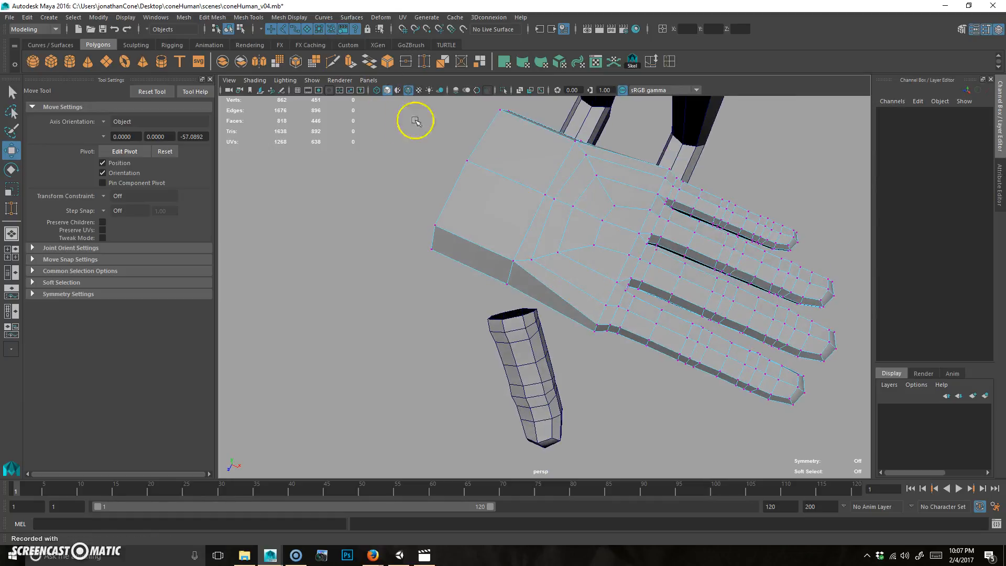
click(334, 62)
key(Escape)
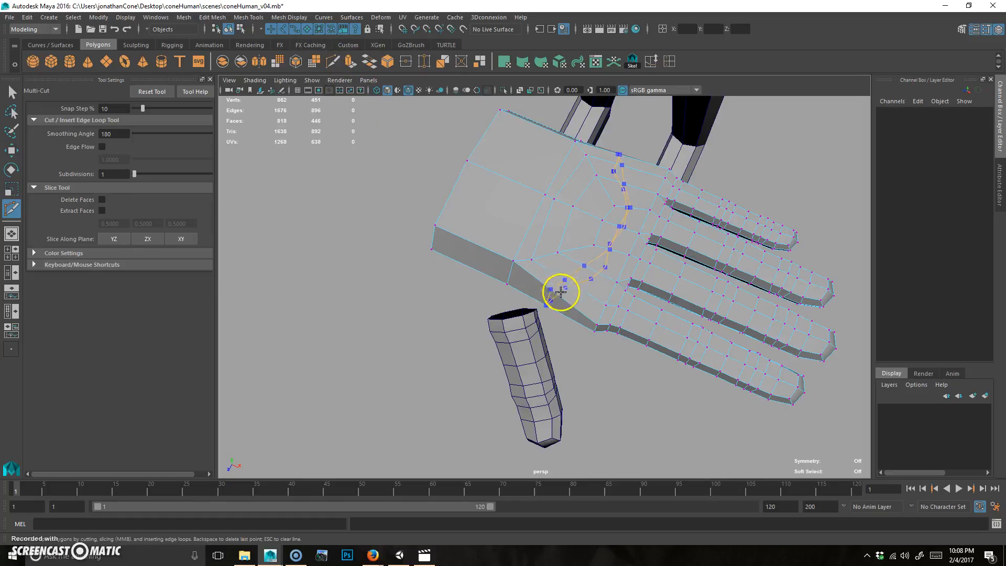
alt+drag(563, 386, 532, 293)
key(q)
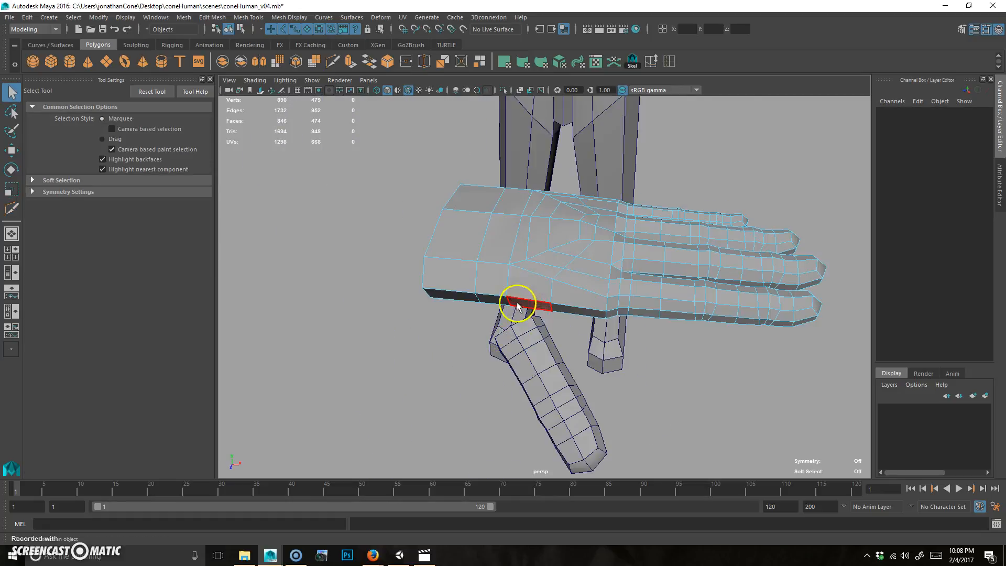
Delete the four faces on the palm's side opposite the thumb's open base
click(526, 297)
mouse_move(532, 363)
alt+mouse_down()
mouse_move(557, 288)
mouse_move(531, 378)
alt+mouse_up()
key(Delete)
Combine the thumb and the hand into a single mesh
alt+drag(617, 332, 635, 395)
click(555, 408)
shift+click(595, 264)
click(230, 65)
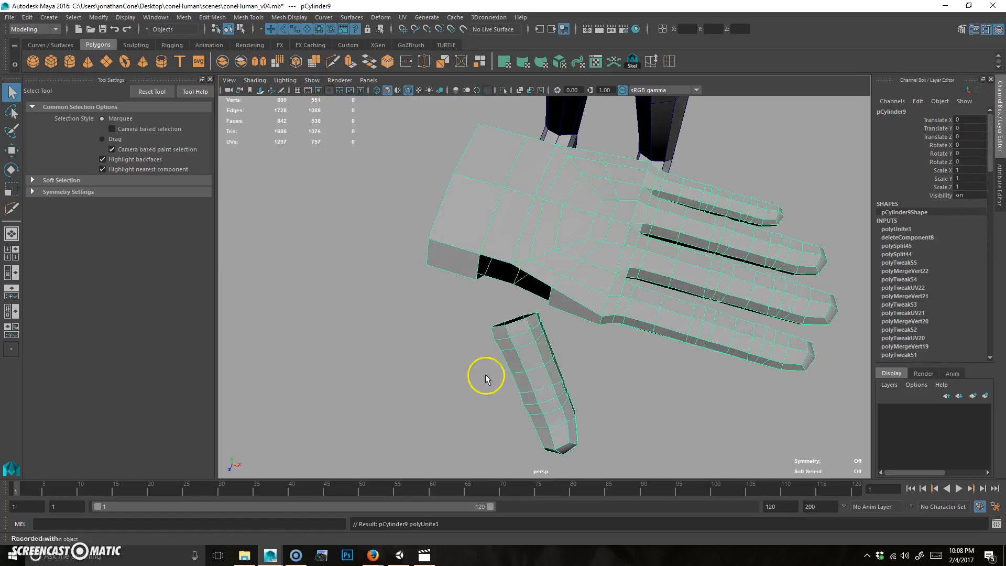
In edge mode, select the thumb's open border loop and compare it with the opening in the palm
alt+drag(484, 377, 540, 366)
right_drag(538, 278, 532, 228)
alt+drag(539, 348, 513, 333)
double_click(541, 335)
alt+drag(561, 282, 413, 304)
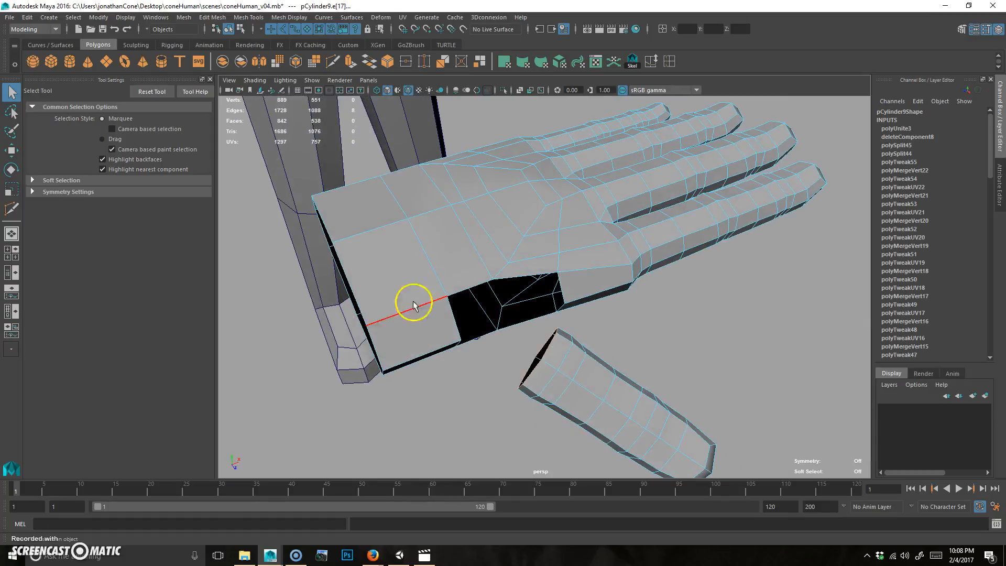
Bridge a border edge of the thumb's base to the matching palm edge on the index finger side
mouse_move(601, 394)
alt+mouse_down()
mouse_move(716, 348)
mouse_move(615, 390)
alt+mouse_up()
click(716, 348)
alt+drag(571, 347, 563, 292)
click(508, 322)
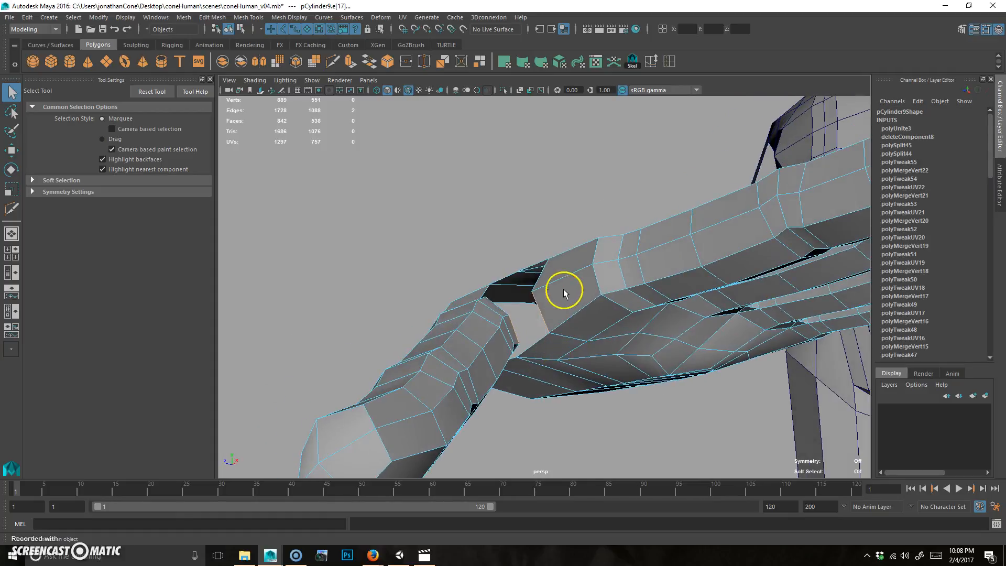
alt+drag(706, 229, 522, 333)
alt+drag(375, 416, 508, 336)
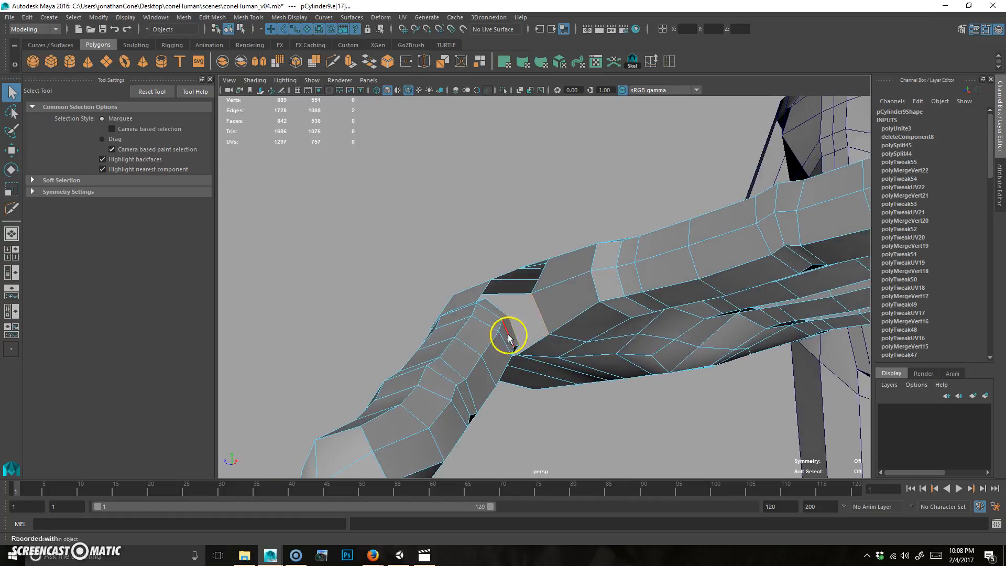
click(369, 63)
Bridge three more pairs of matching edges between the thumb's base and the opening in the palm
alt+drag(543, 406, 480, 329)
click(477, 325)
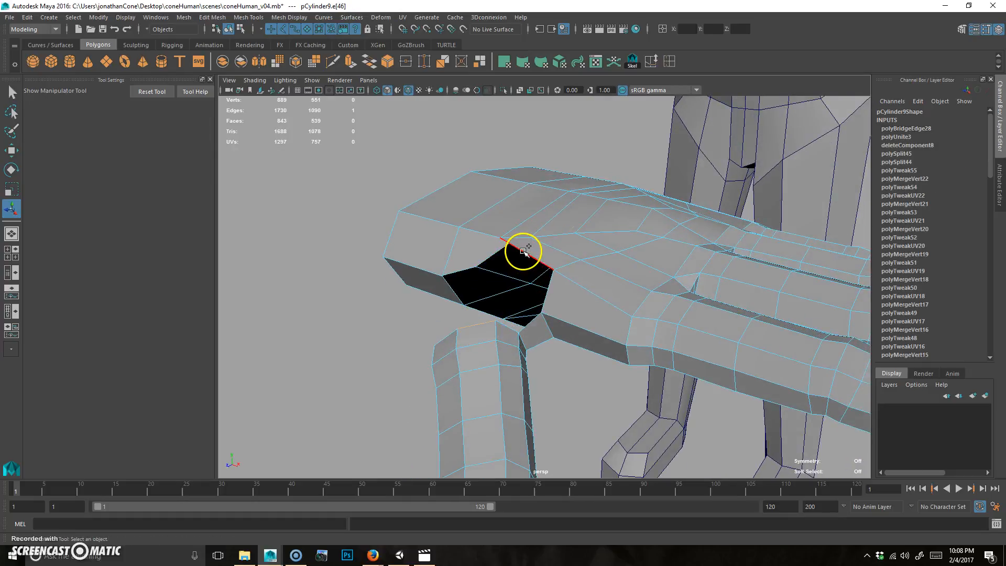
alt+drag(559, 310, 554, 339)
alt+drag(624, 341, 538, 306)
key(g)
click(538, 241)
key(g)
click(533, 292)
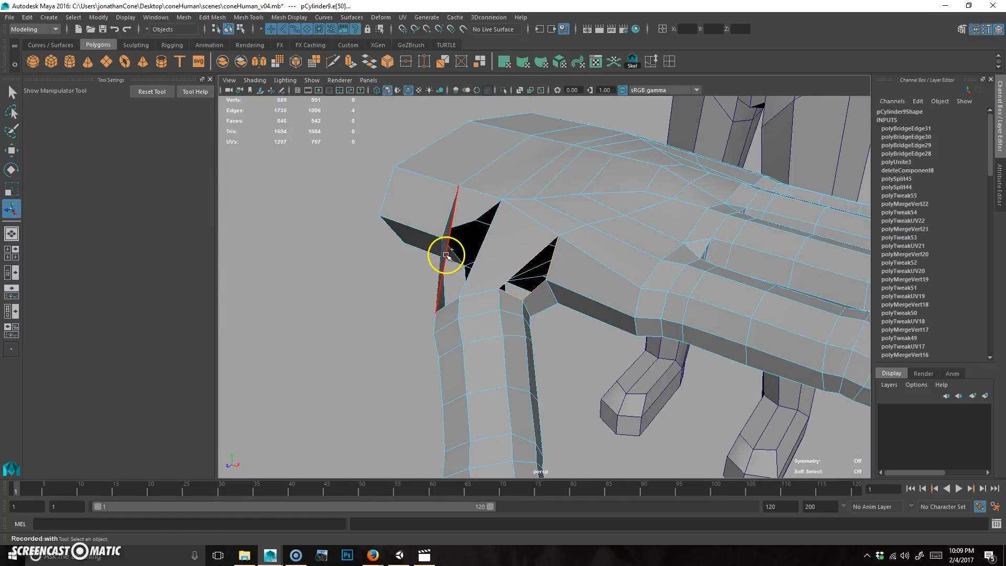
Select the borders of the remaining gaps around the thumb's base and close them with Fill Hole
alt+drag(445, 269, 535, 287)
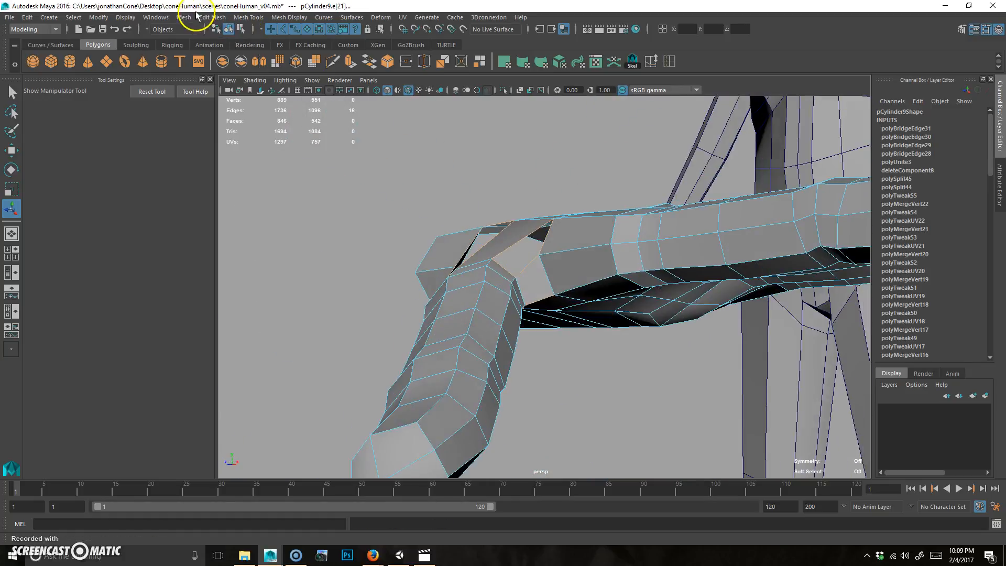
click(195, 16)
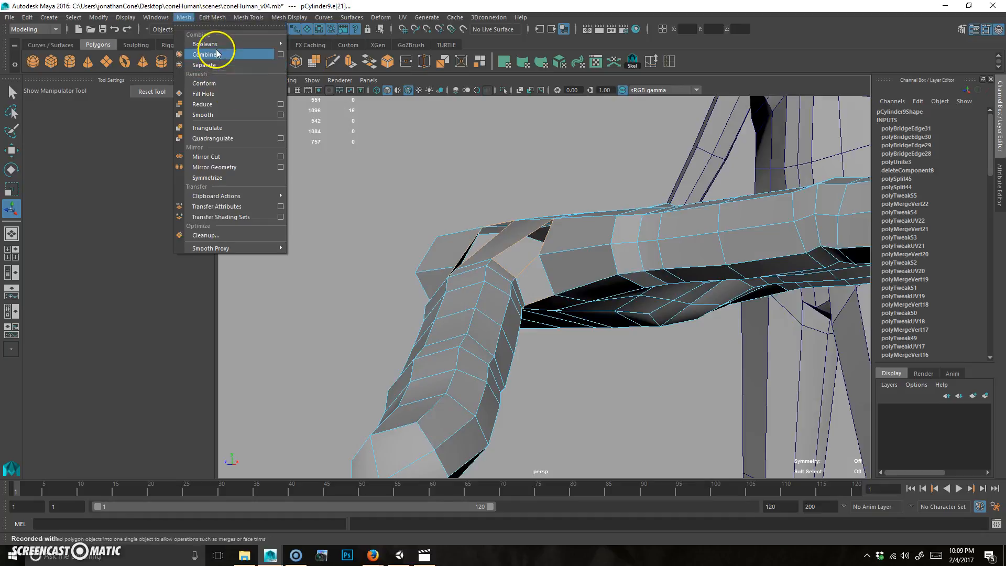
click(217, 86)
click(184, 18)
click(217, 95)
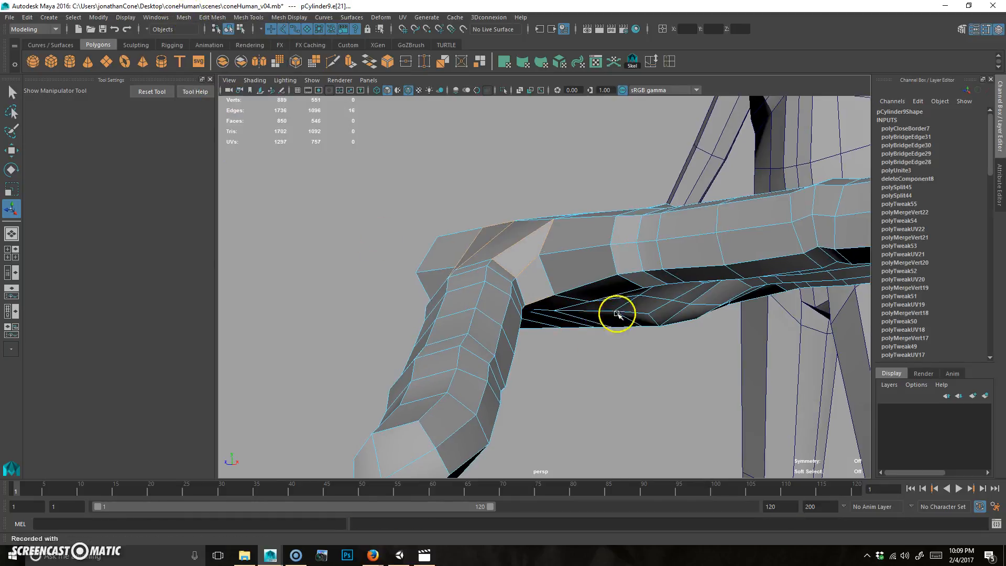
Select the edge loop where the thumb joins its bridged base and activate Slide Edge
alt+drag(617, 314, 563, 364)
right_drag(520, 314, 560, 294)
alt+drag(571, 338, 540, 220)
click(538, 302)
click(645, 59)
Add a Slide Edge shortcut to the shelf, then delete the duplicate shortcut
click(248, 17)
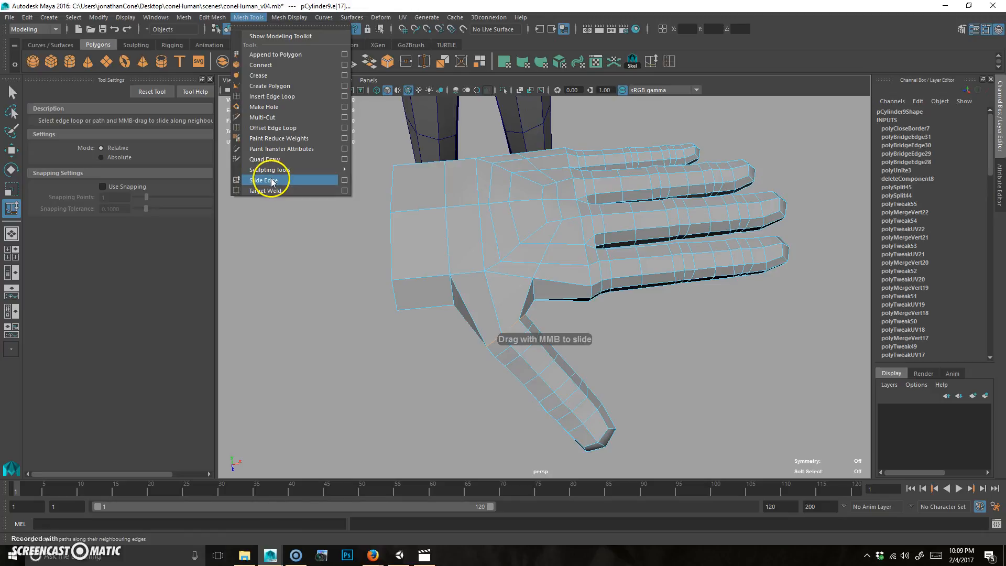
click(686, 62)
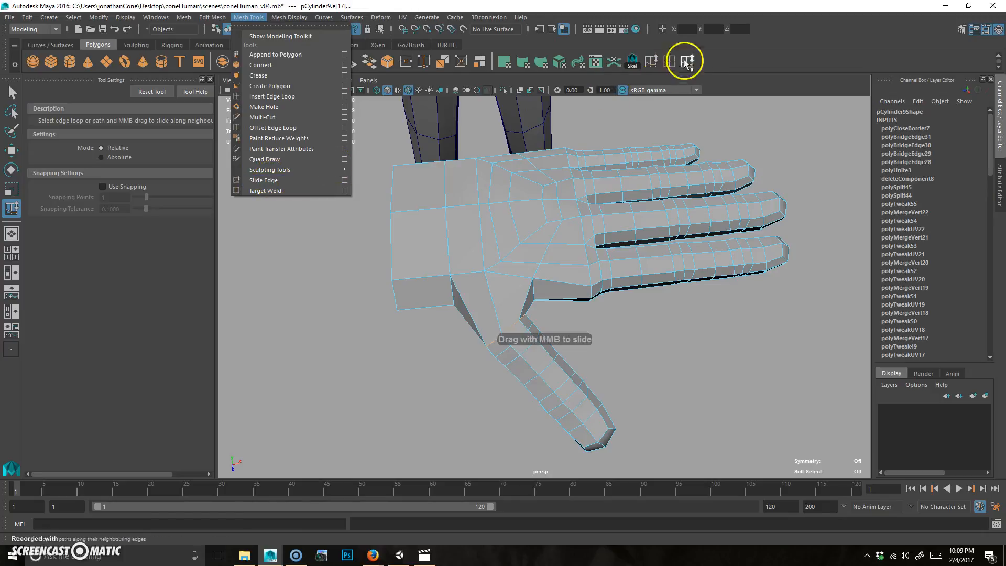
right_click(680, 66)
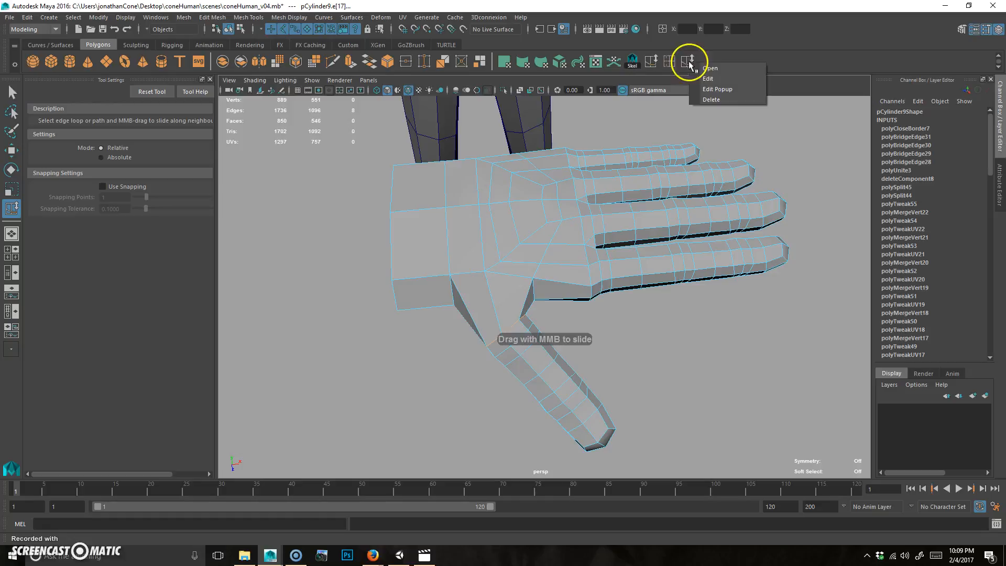
click(704, 104)
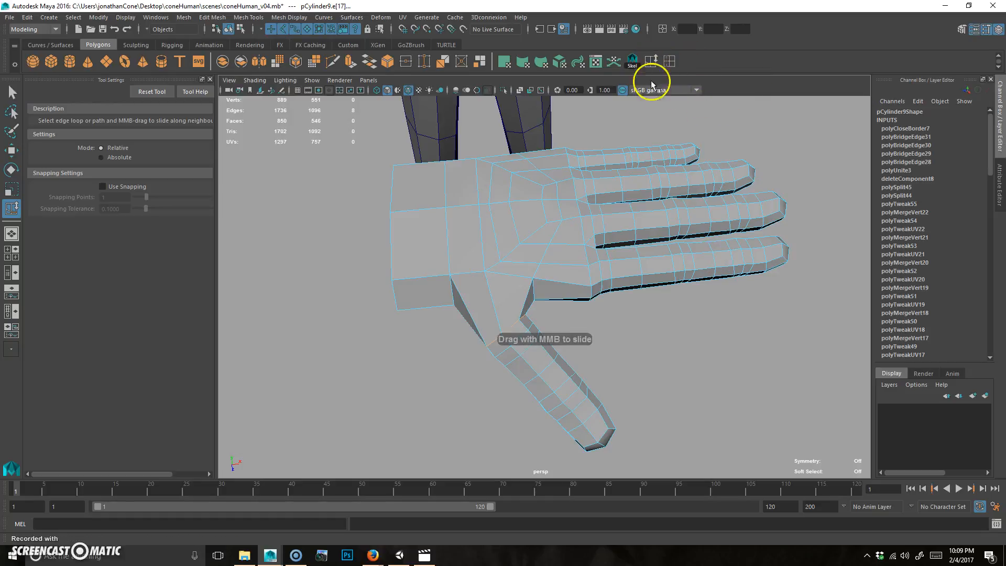
With soft selection on, move the palm edges beside the thumb's base to shape the thumb mound
alt+drag(563, 331, 578, 299)
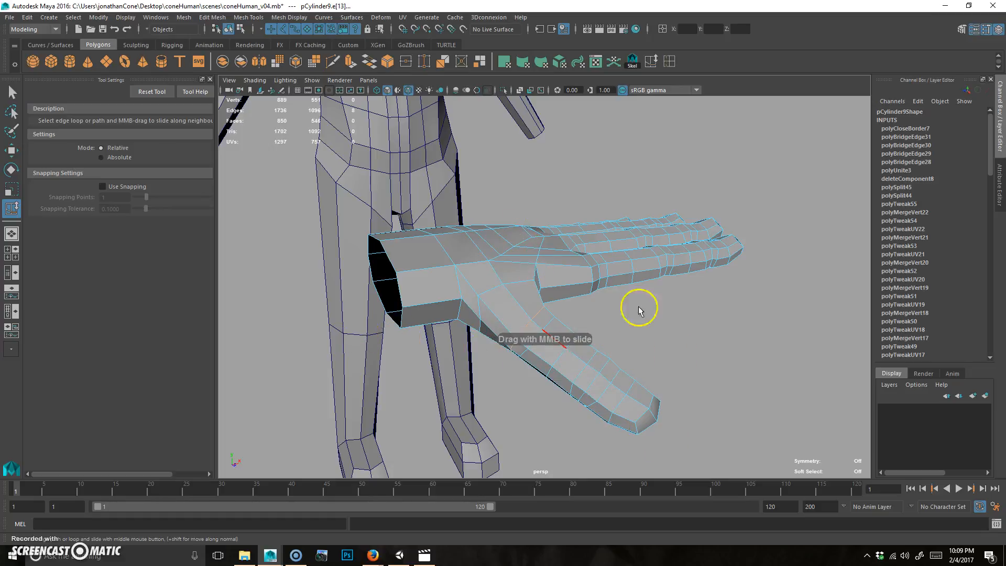
alt+drag(704, 347, 535, 237)
alt+drag(519, 195, 506, 262)
key(b)
key(w)
alt+drag(557, 285, 516, 273)
drag(511, 198, 502, 254)
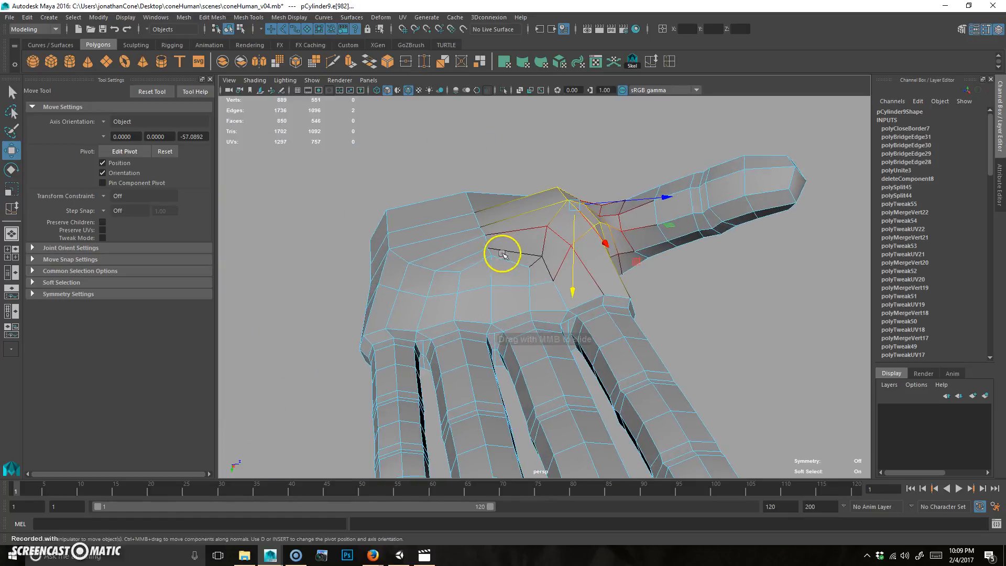
Adjust the edge on the palm's outer side above the little finger, then return to object mode
click(393, 244)
alt+drag(410, 303, 399, 265)
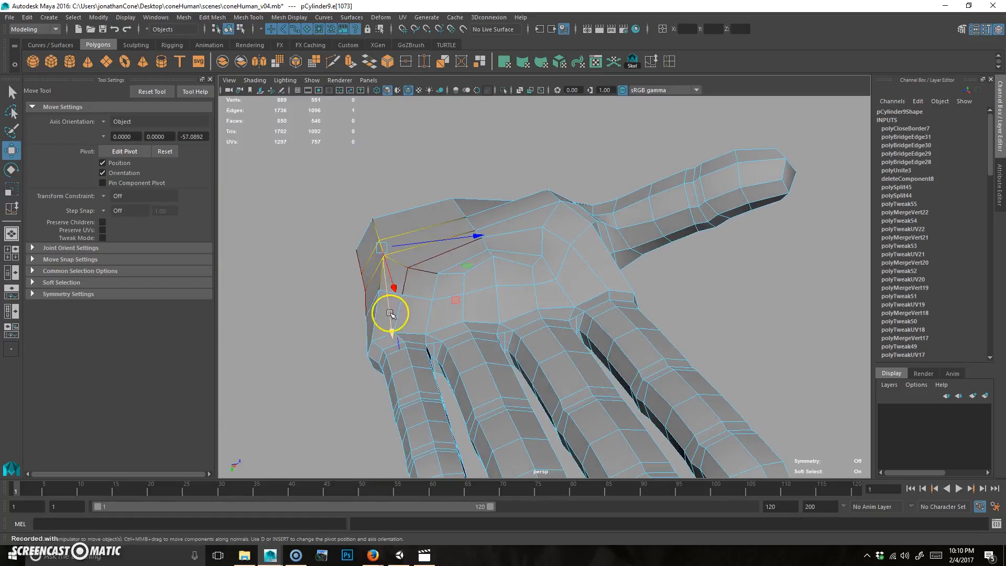
alt+drag(390, 332, 436, 321)
alt+drag(385, 368, 510, 274)
right_drag(566, 313, 590, 296)
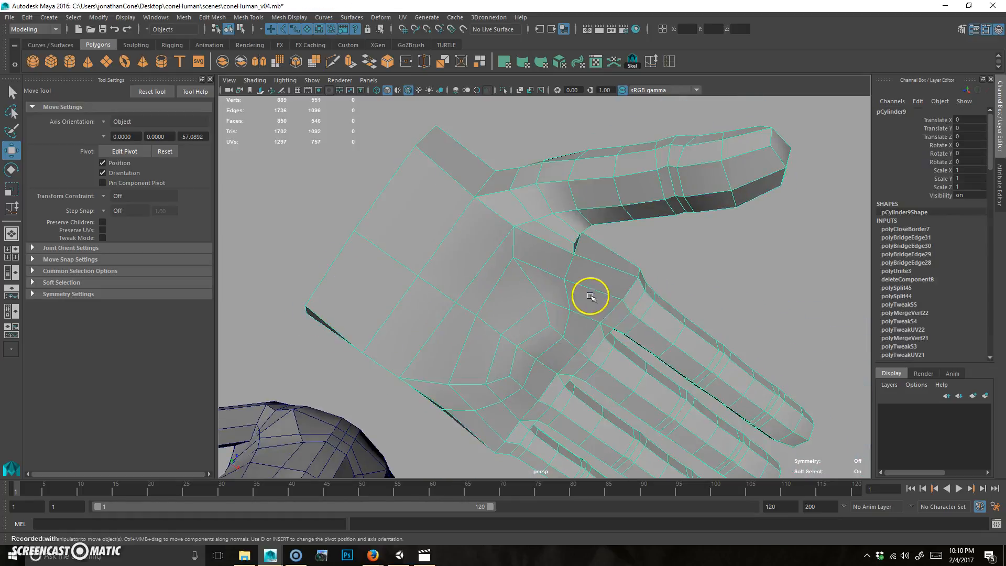
Select the border edge loop of the wrist opening and scale it down to about 0.73
alt+right_drag(746, 288, 680, 307)
alt+drag(680, 308, 532, 276)
right_drag(532, 276, 539, 241)
click(590, 225)
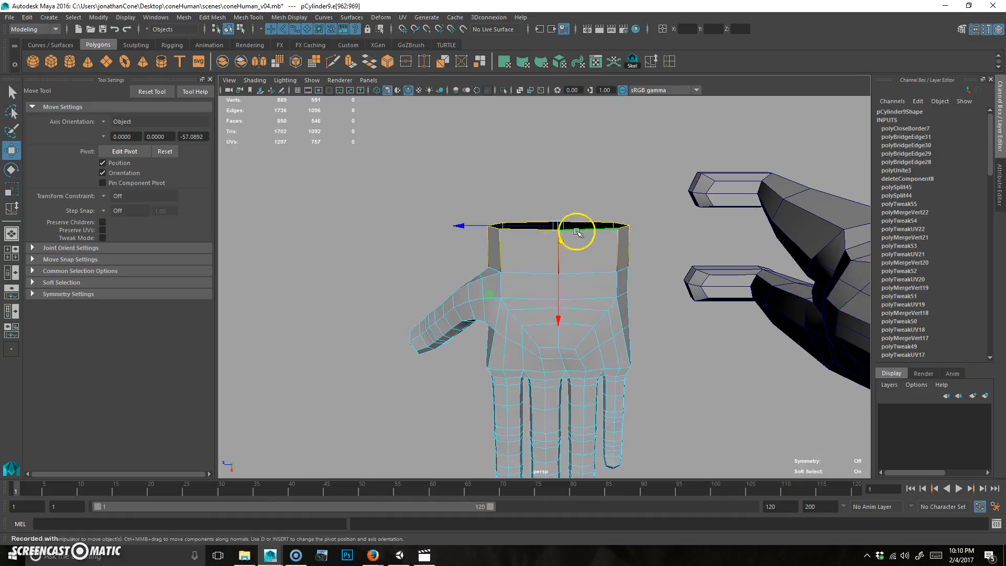
alt+drag(616, 322, 570, 273)
key(r)
drag(560, 221, 543, 220)
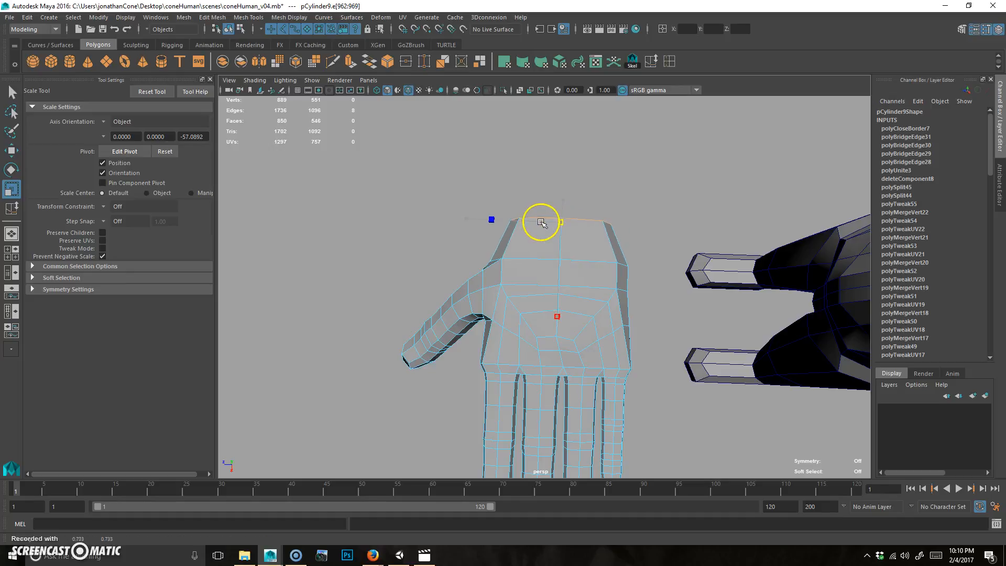
right_drag(662, 226, 663, 227)
alt+drag(718, 330, 522, 346)
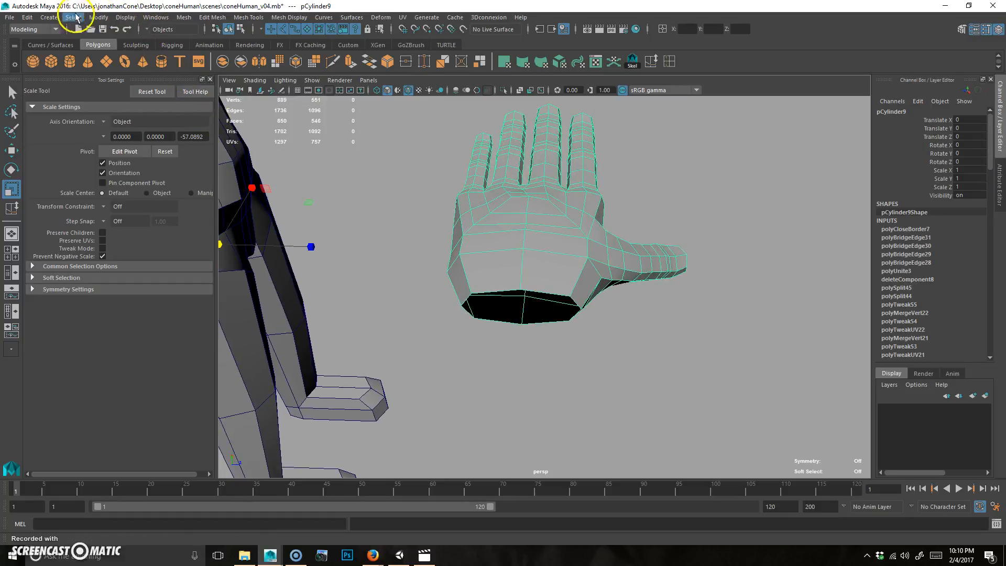
Center the hand's pivot, then move it to the wrist end using point snapping
click(100, 18)
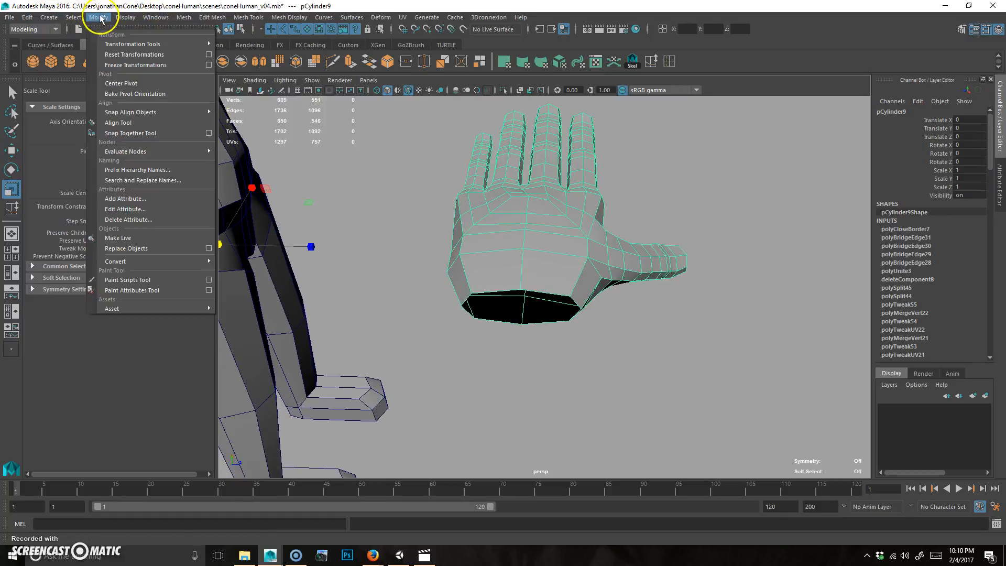
click(128, 85)
alt+drag(721, 291, 606, 304)
key(w)
key(d)
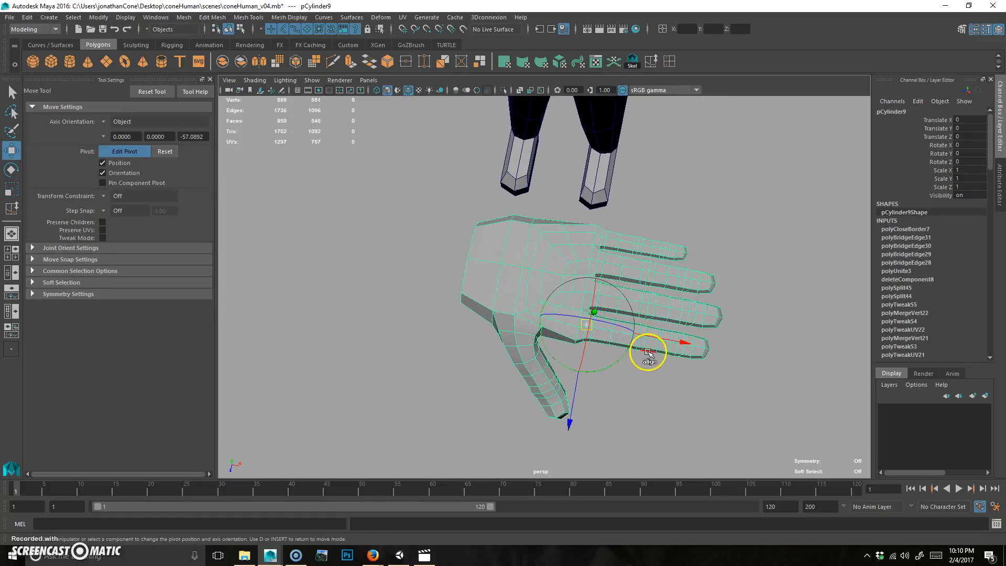
drag(685, 343, 449, 400)
click(433, 409)
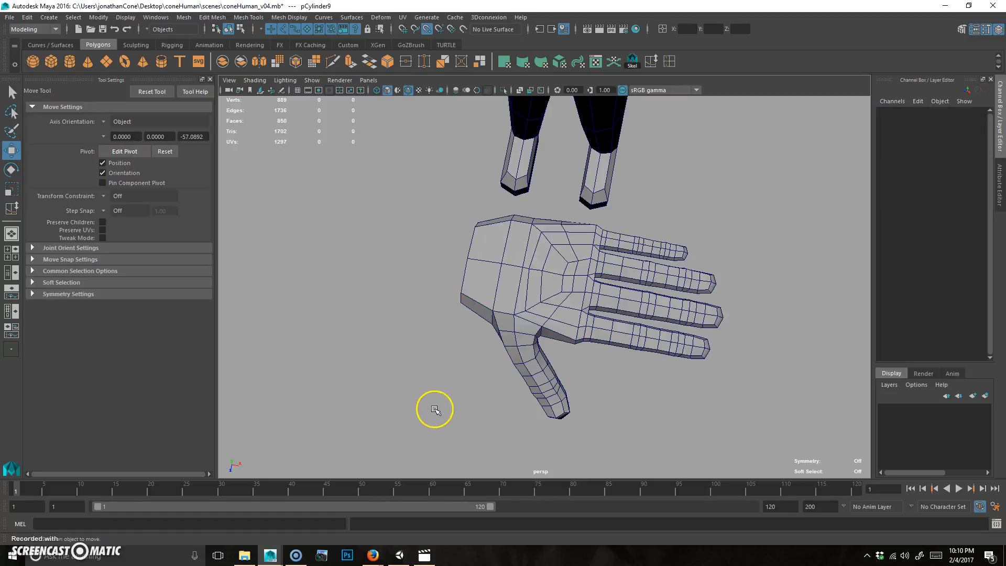
click(455, 292)
drag(451, 285, 445, 396)
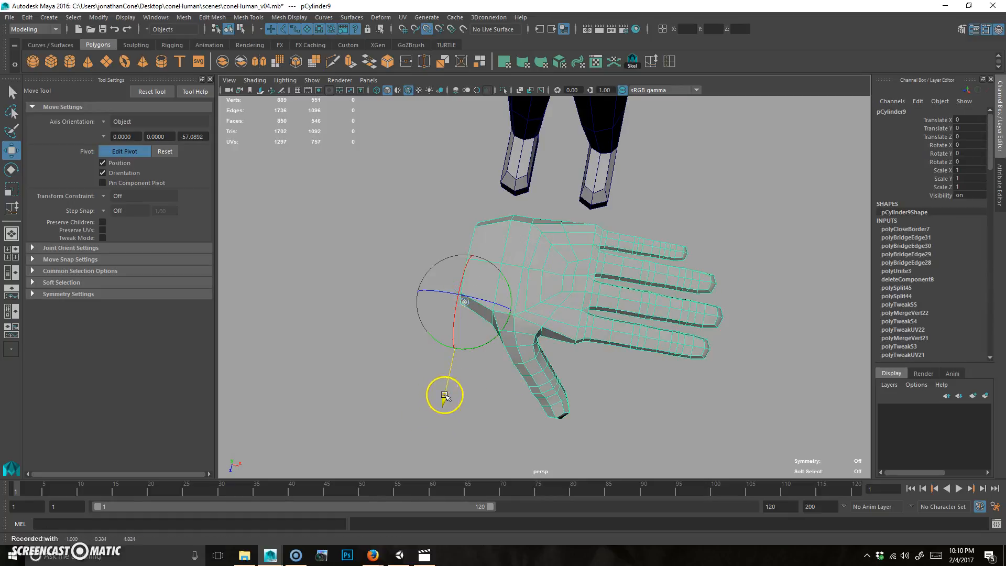
key(Insert)
Raise the hand's pivot to the middle of the wrist opening and keep the hand selected
alt+drag(489, 366, 587, 320)
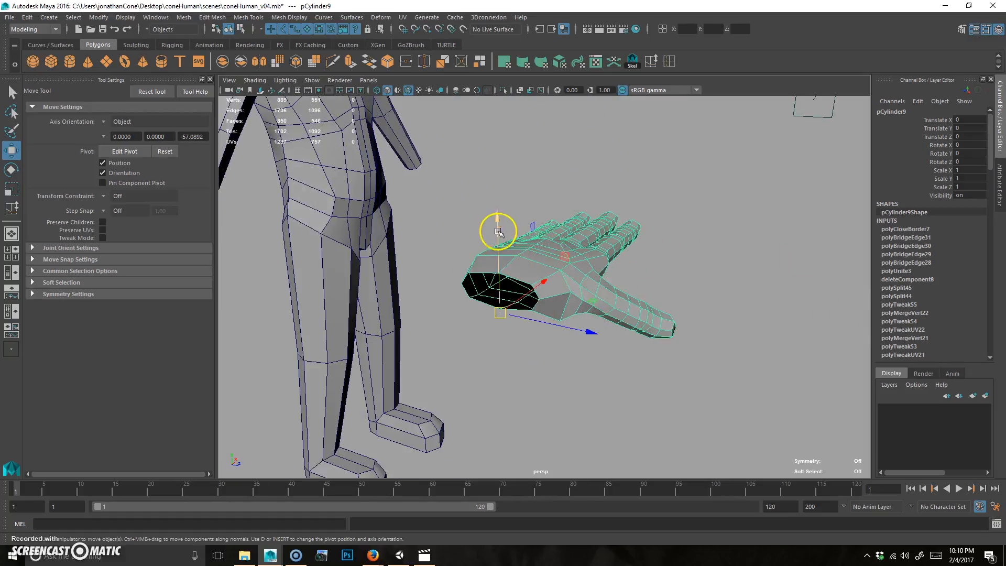
key(Insert)
key(Insert)
click(764, 279)
alt+drag(764, 278, 449, 328)
click(555, 263)
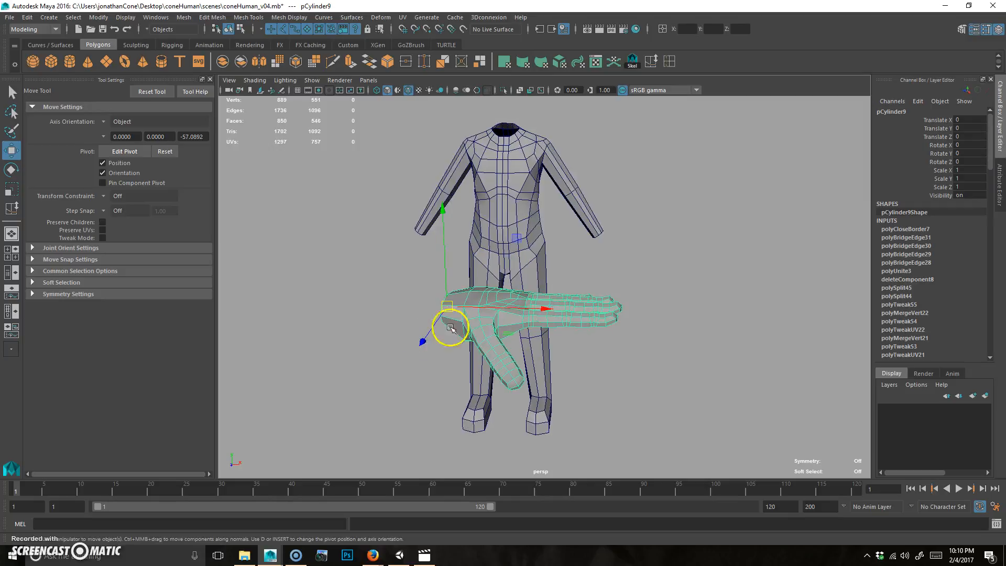
In the front view, move the hand to the end of the character's arm, at X 3.849 and Y 0.854
alt+drag(526, 289, 507, 287)
key(space)
key(space)
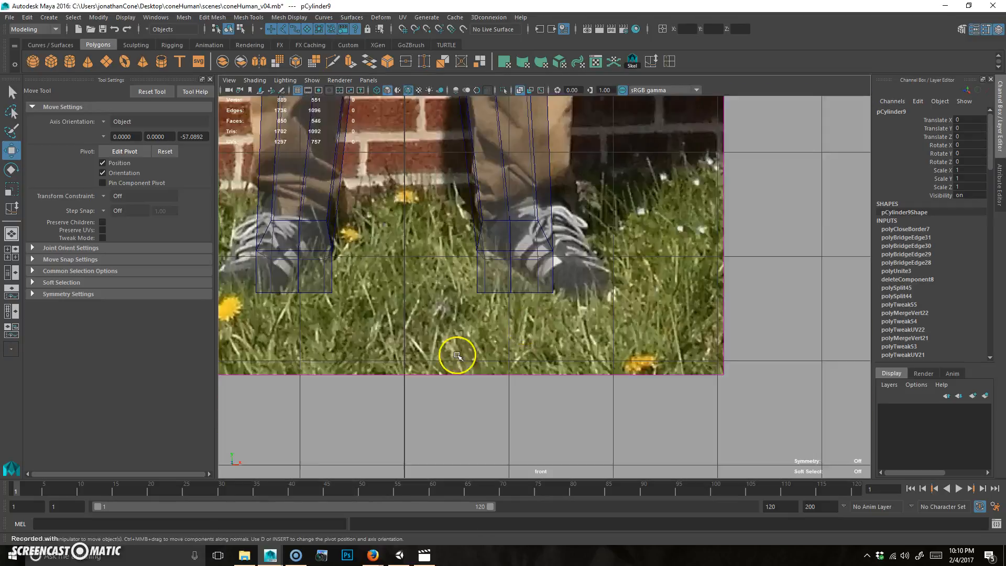
alt+right_drag(516, 431, 559, 313)
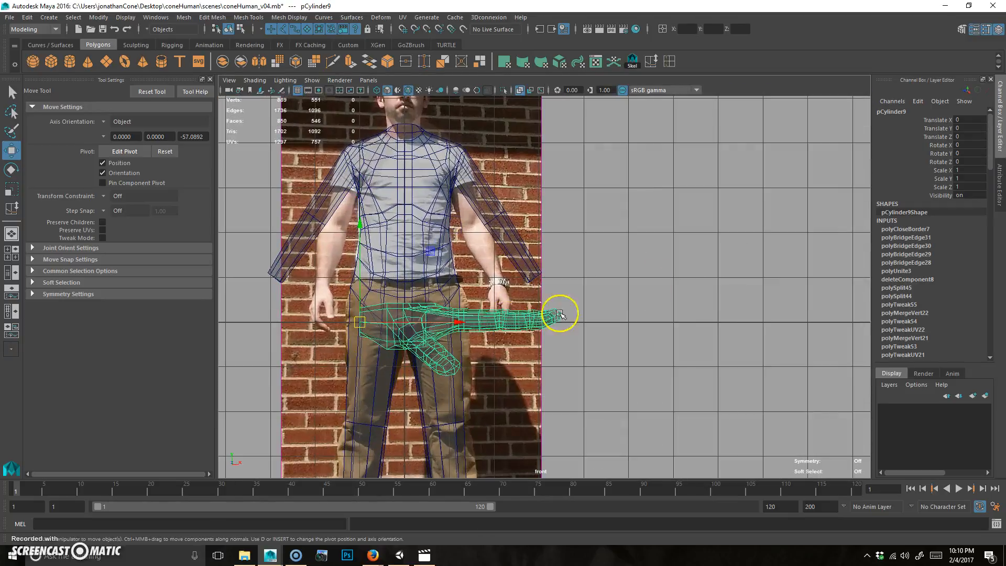
drag(359, 325, 529, 285)
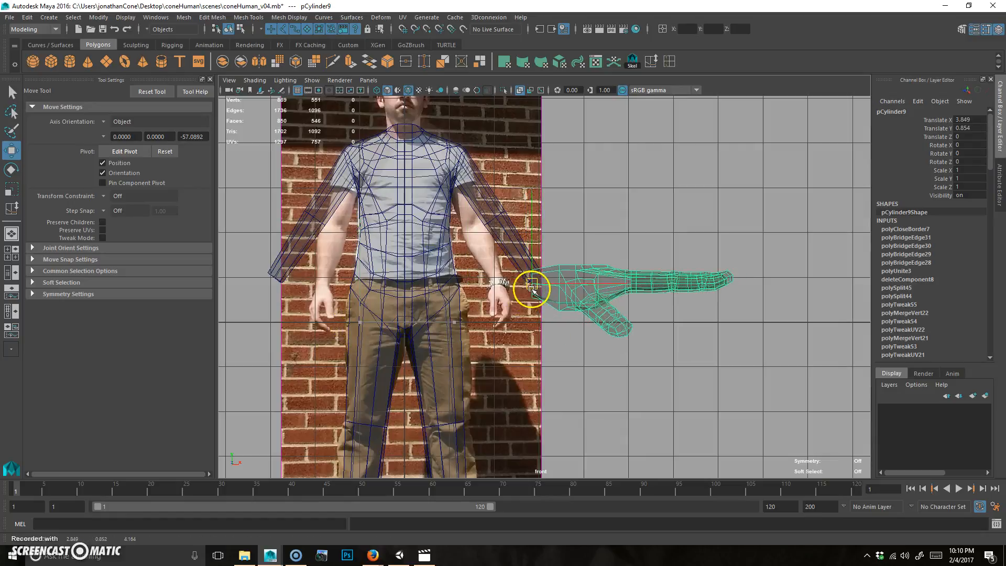
Rotate the hand about Z to -57.433 so that it follows the arm's slope
key(e)
drag(606, 225, 648, 315)
key(w)
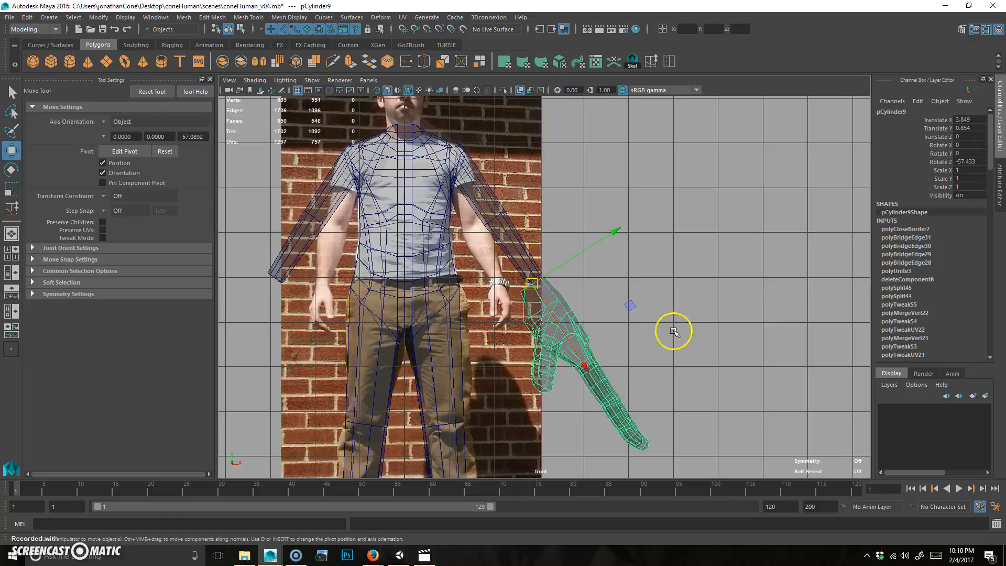
In the side view, move the hand in depth to Z -4.708 so it lines up with the arm
key(space)
key(space)
alt+right_drag(707, 363, 501, 340)
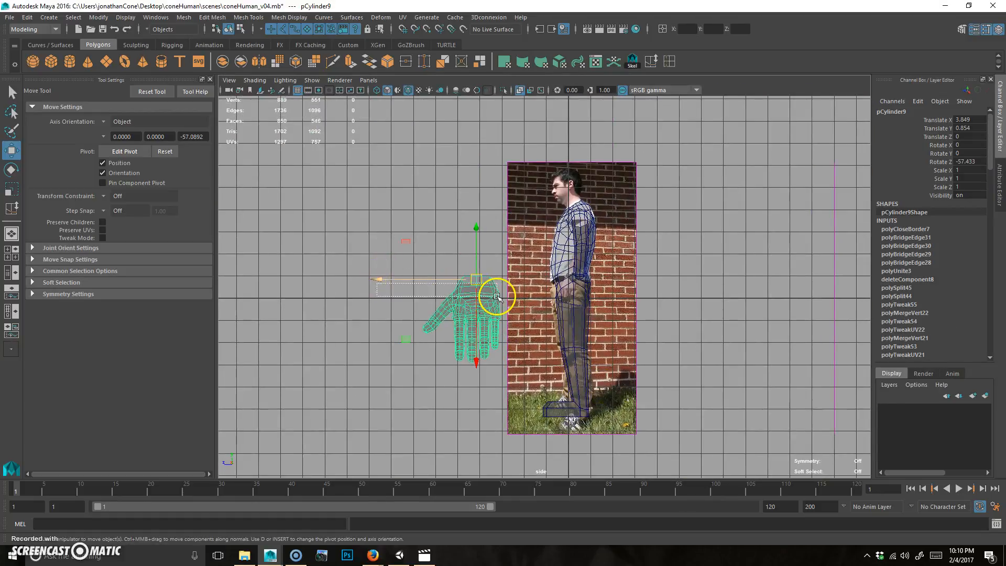
drag(377, 276, 485, 276)
In the perspective view, scale the hand uniformly down to 0.43
key(space)
key(space)
alt+drag(664, 202, 529, 257)
alt+right_drag(529, 256, 434, 246)
alt+drag(433, 247, 513, 275)
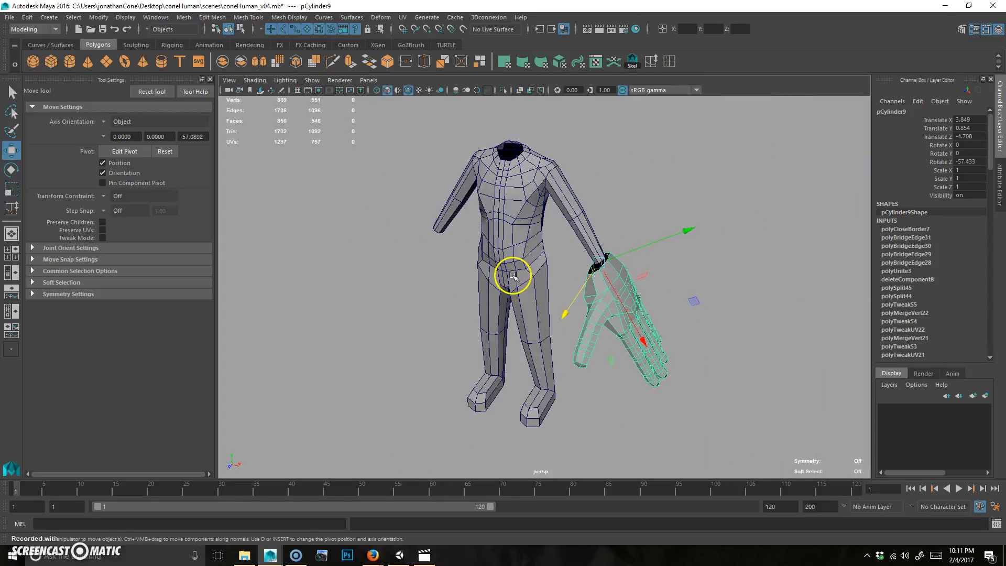
key(r)
drag(618, 260, 592, 265)
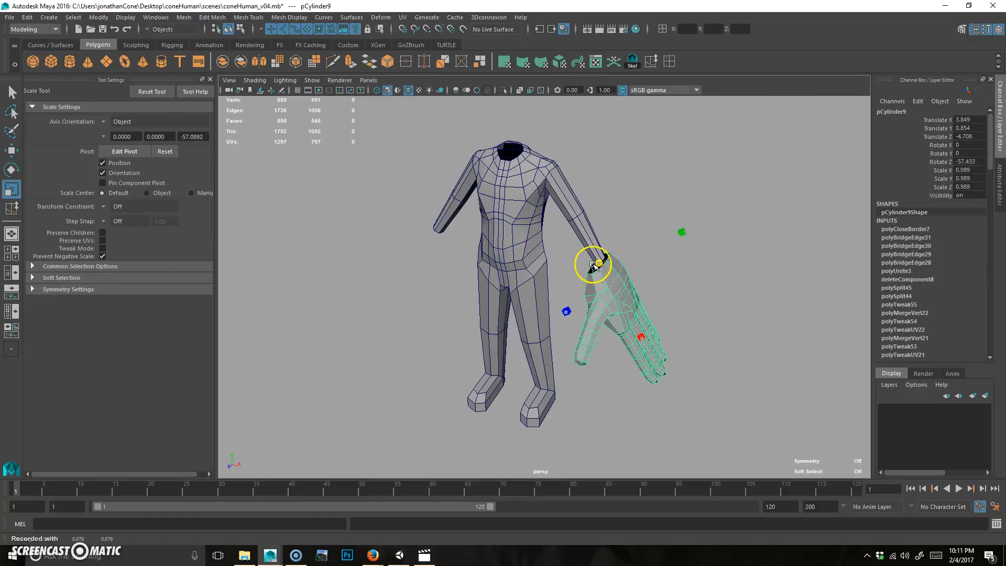
In the front view, refine the hand's uniform scale to 0.395 and move it to X 3.939, Y 0.911
key(space)
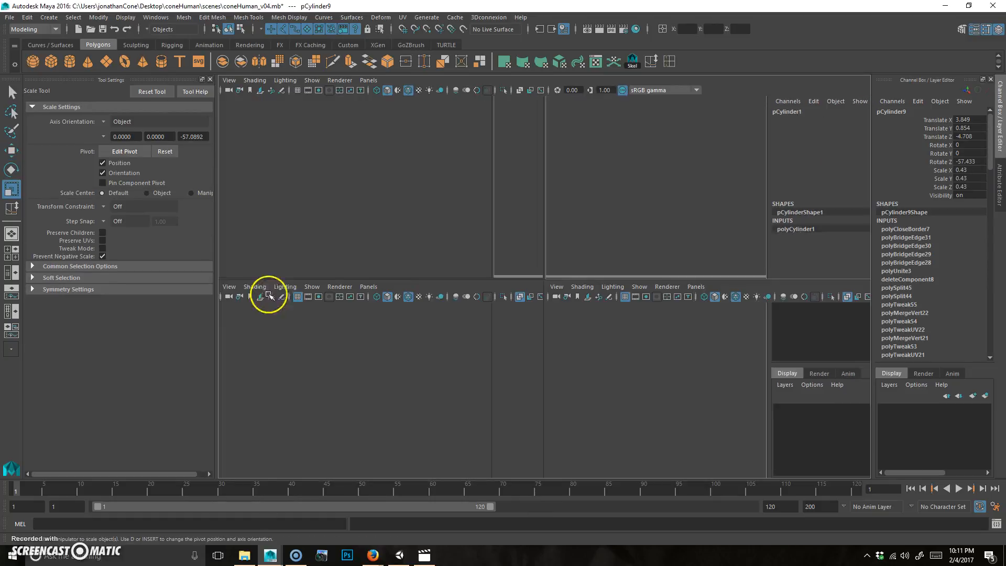
key(space)
scroll(576, 328, up, 5)
alt+middle_drag(576, 329, 567, 324)
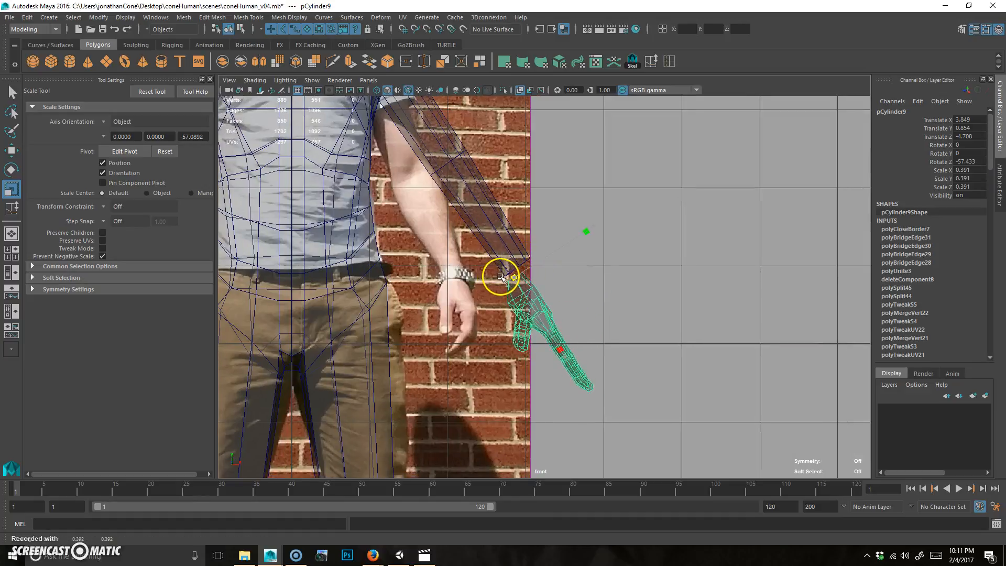
key(w)
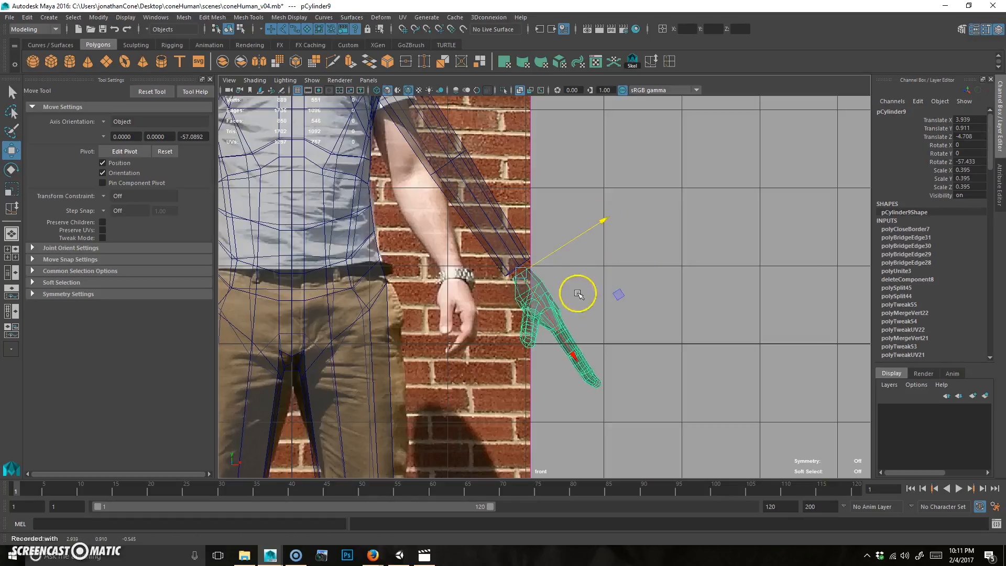
Examine how the scaled hand lines up with the end of the arm in the perspective and side views
key(space)
key(space)
alt+drag(692, 252, 633, 257)
alt+right_drag(532, 283, 632, 272)
alt+middle_drag(655, 253, 598, 259)
key(space)
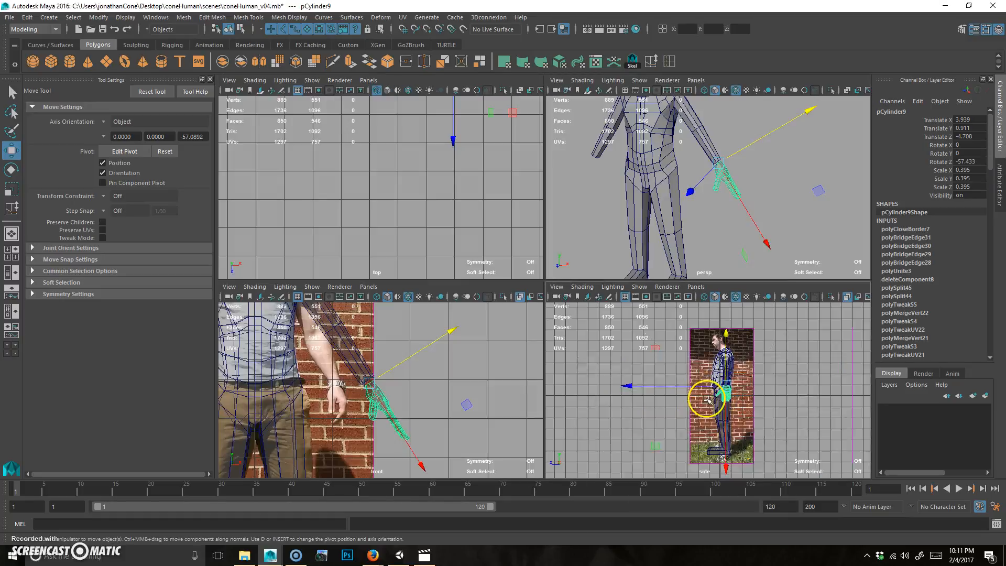
key(space)
alt+right_drag(555, 337, 611, 320)
key(e)
key(r)
key(space)
key(space)
alt+drag(622, 240, 631, 289)
Select and delete the faces capping the wrist end of the arm on the body mesh
click(533, 283)
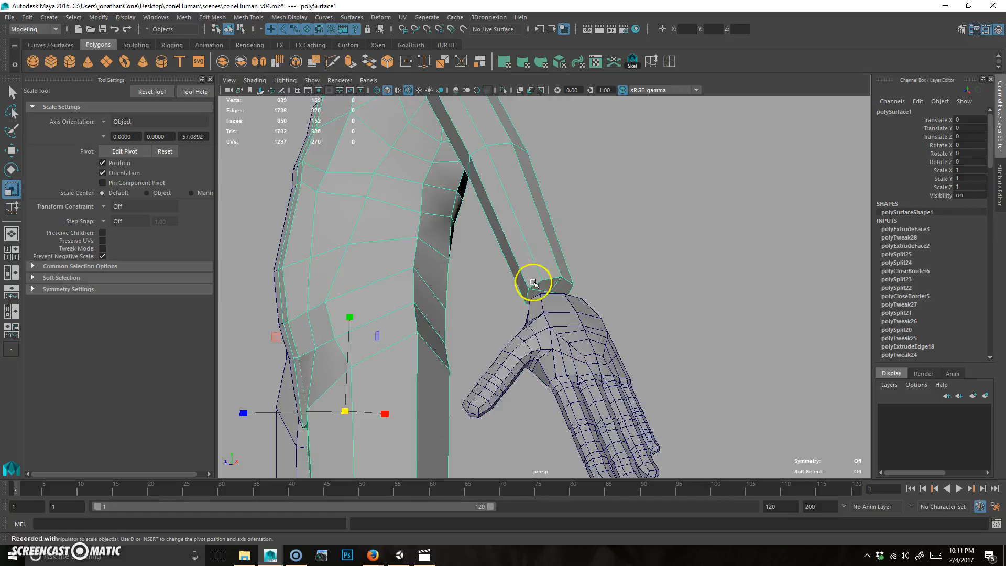
alt+drag(573, 276, 548, 294)
right_drag(548, 265, 579, 292)
alt+drag(579, 291, 550, 392)
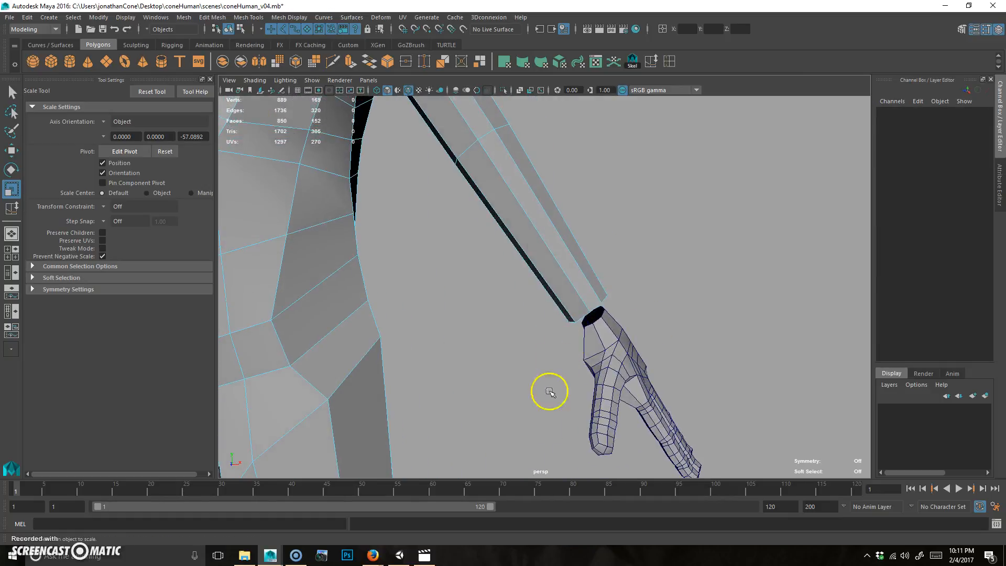
drag(673, 266, 674, 267)
alt+drag(801, 337, 770, 337)
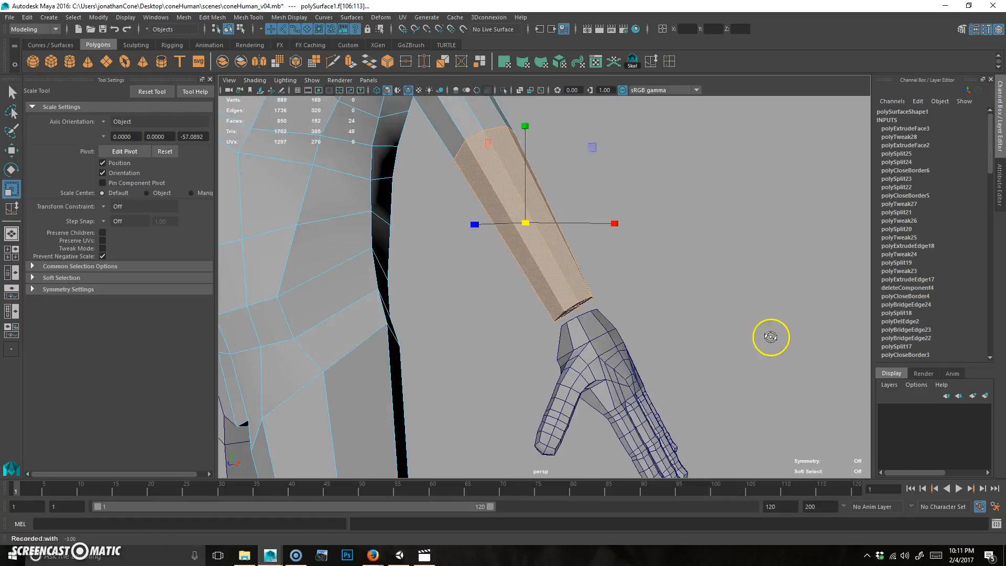
ctrl+drag(573, 180, 646, 142)
alt+drag(722, 314, 676, 290)
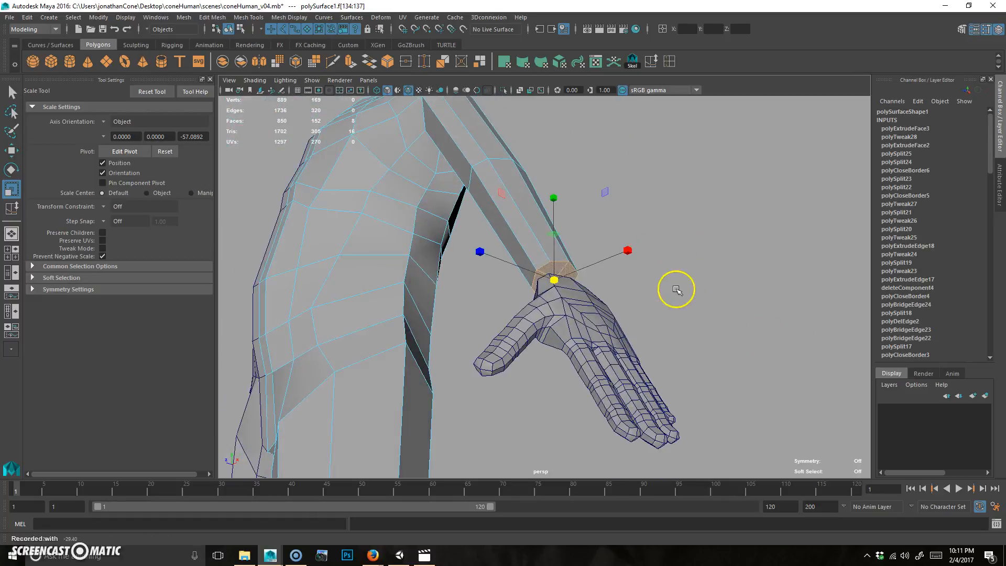
Combine the hand and the body into a single mesh
click(634, 355)
alt+drag(617, 344, 609, 365)
shift+click(526, 265)
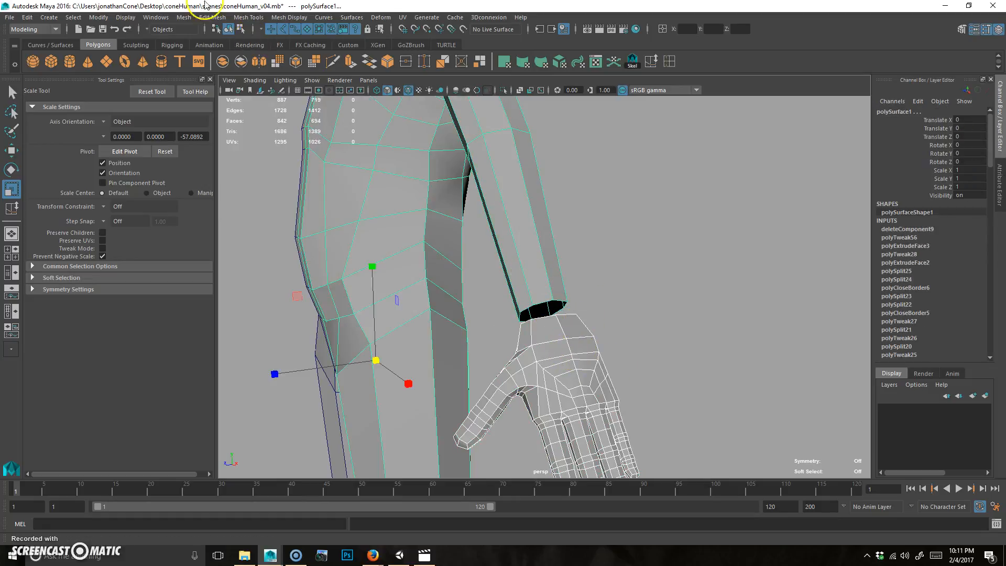
click(223, 64)
Bridge the open border edges of the arm and the hand to connect them at the wrist
alt+drag(570, 276, 548, 309)
right_drag(545, 310, 541, 258)
shift+double_click(546, 308)
mouse_move(595, 362)
alt+mouse_down()
mouse_move(606, 384)
mouse_move(603, 350)
alt+mouse_up()
click(369, 60)
alt+drag(599, 276, 629, 330)
click(607, 309)
scroll(602, 296, up, 5)
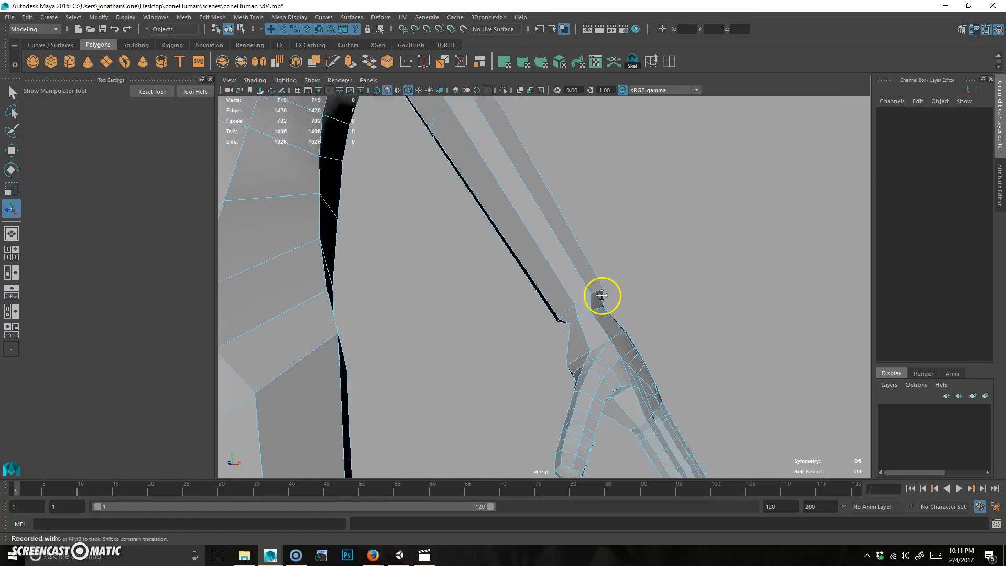
Adjust the wrist edge loop between the arm and the hand with the Slide Edge tool
alt+middle_drag(602, 294, 552, 285)
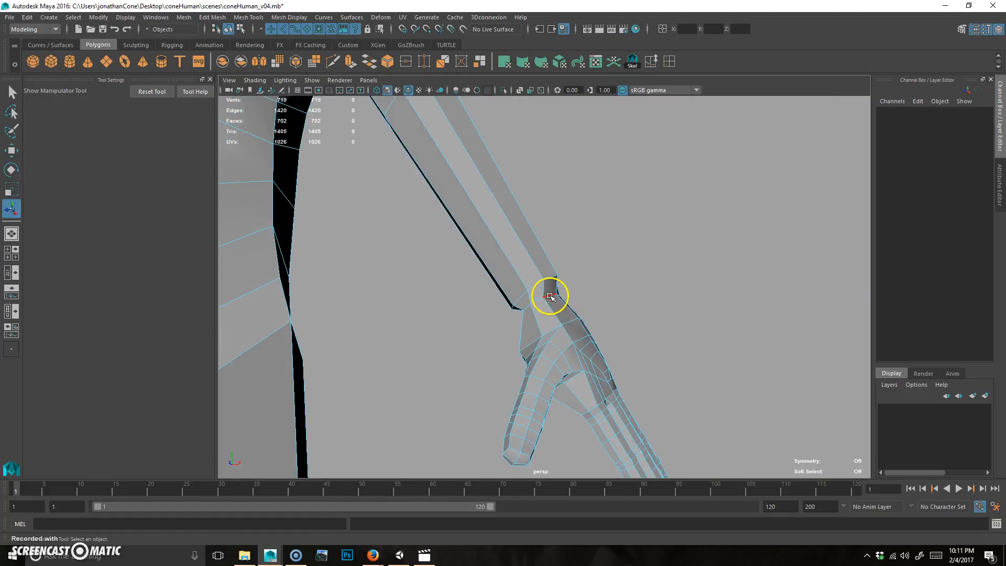
double_click(550, 296)
alt+drag(636, 314, 657, 306)
mouse_move(554, 297)
alt+mouse_down()
mouse_move(623, 285)
mouse_move(560, 293)
alt+mouse_up()
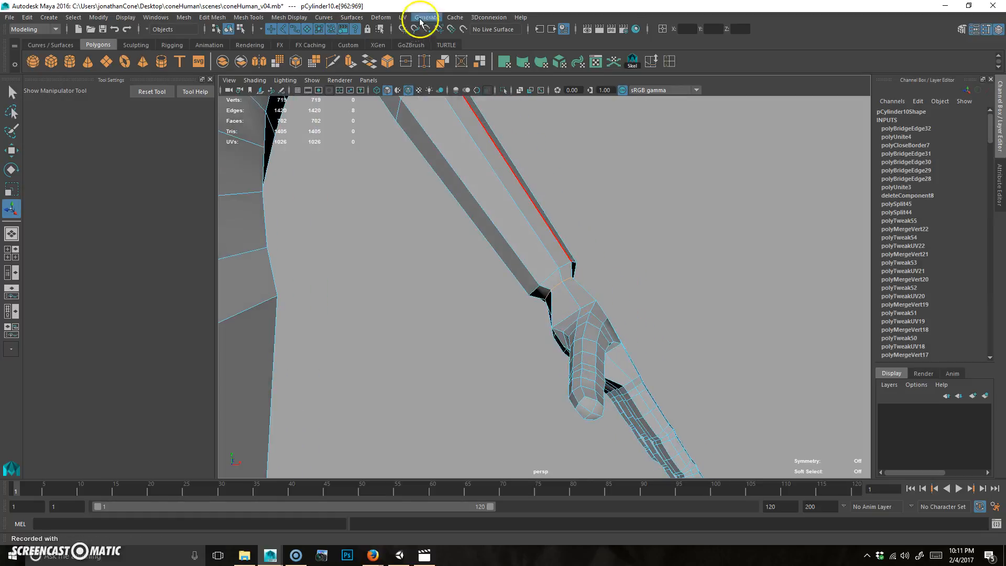
click(650, 62)
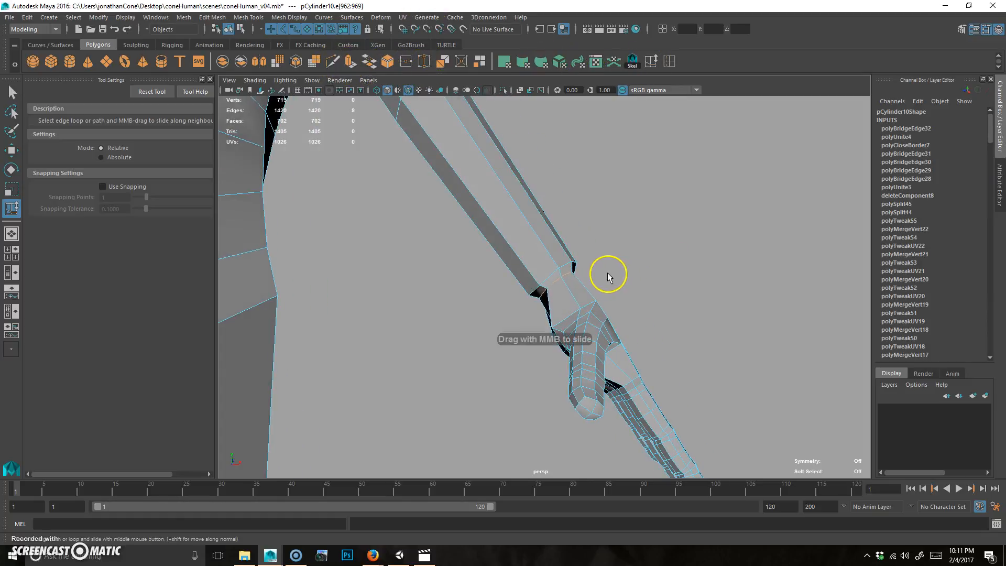
alt+drag(647, 309, 645, 294)
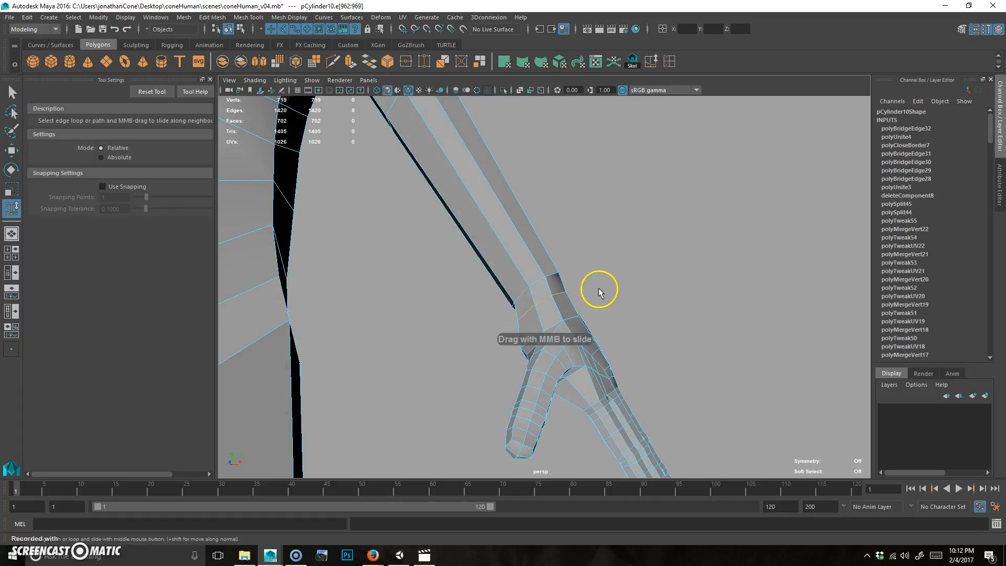
alt+drag(591, 289, 712, 265)
alt+middle_drag(712, 265, 618, 314)
alt+drag(618, 314, 649, 285)
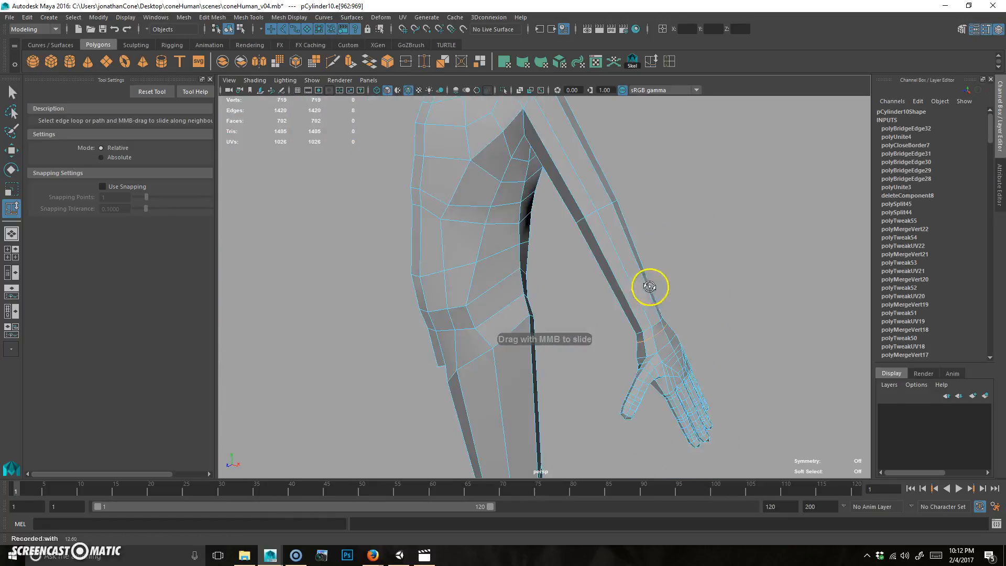
alt+right_drag(727, 247, 608, 196)
click(607, 295)
Delete all construction history for the half-body mesh
mouse_move(657, 272)
alt+mouse_down()
mouse_move(555, 285)
mouse_move(635, 268)
mouse_move(478, 258)
mouse_move(600, 269)
mouse_move(648, 260)
alt+mouse_up()
alt+right_drag(544, 278, 599, 271)
mouse_move(599, 271)
alt+mouse_down()
mouse_move(607, 289)
mouse_move(531, 296)
mouse_move(548, 285)
mouse_move(637, 284)
mouse_move(572, 294)
mouse_move(461, 287)
mouse_move(615, 283)
alt+mouse_up()
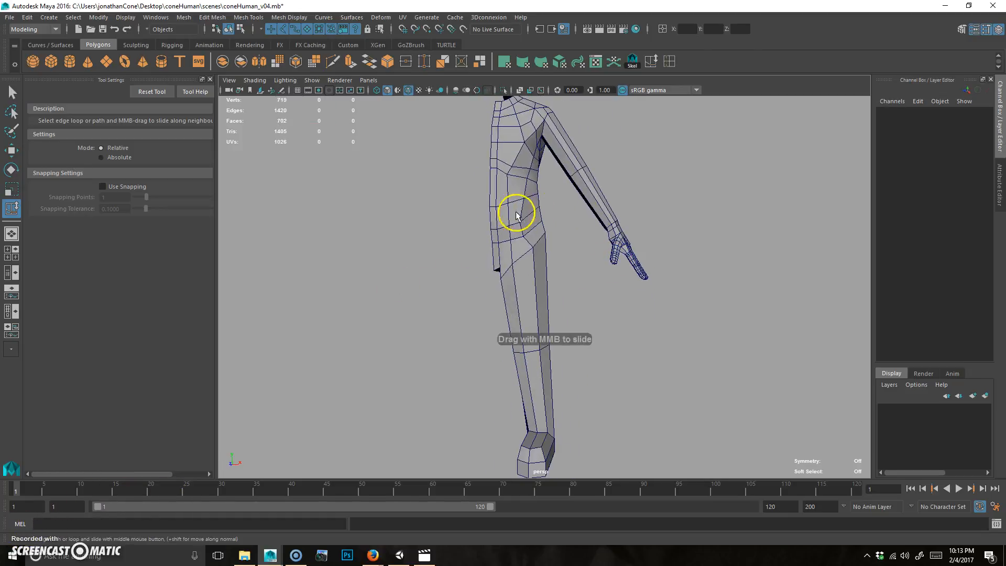
click(514, 218)
alt+drag(514, 218, 576, 323)
alt+drag(534, 267, 490, 133)
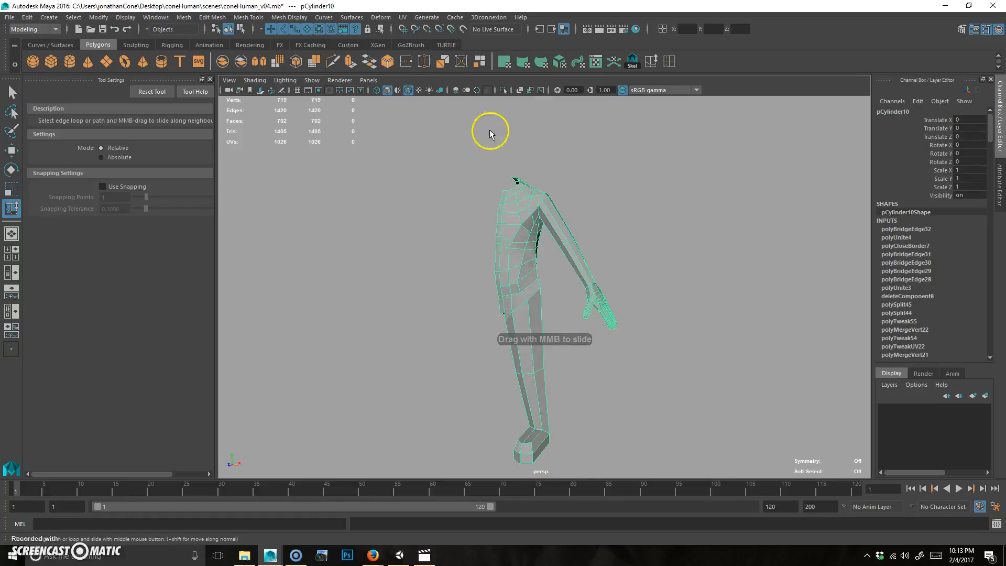
mouse_move(541, 239)
alt+mouse_down()
mouse_move(417, 222)
mouse_move(529, 238)
alt+mouse_up()
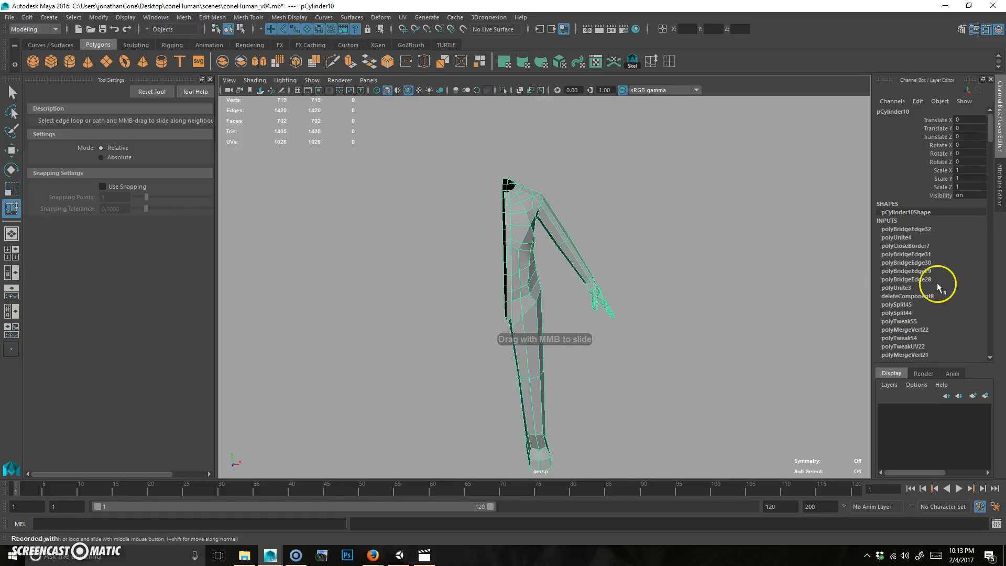
scroll(938, 235, down, 5)
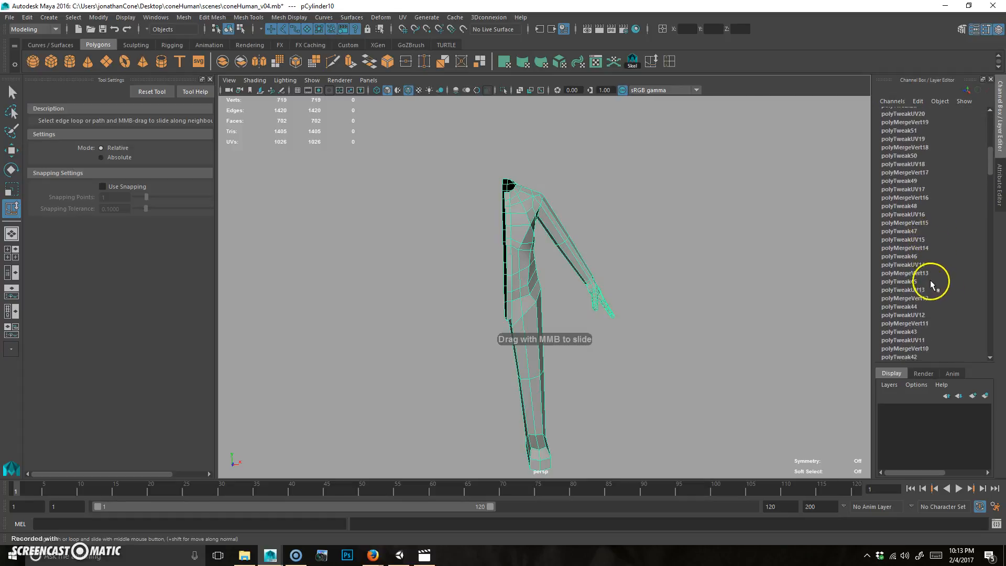
click(27, 17)
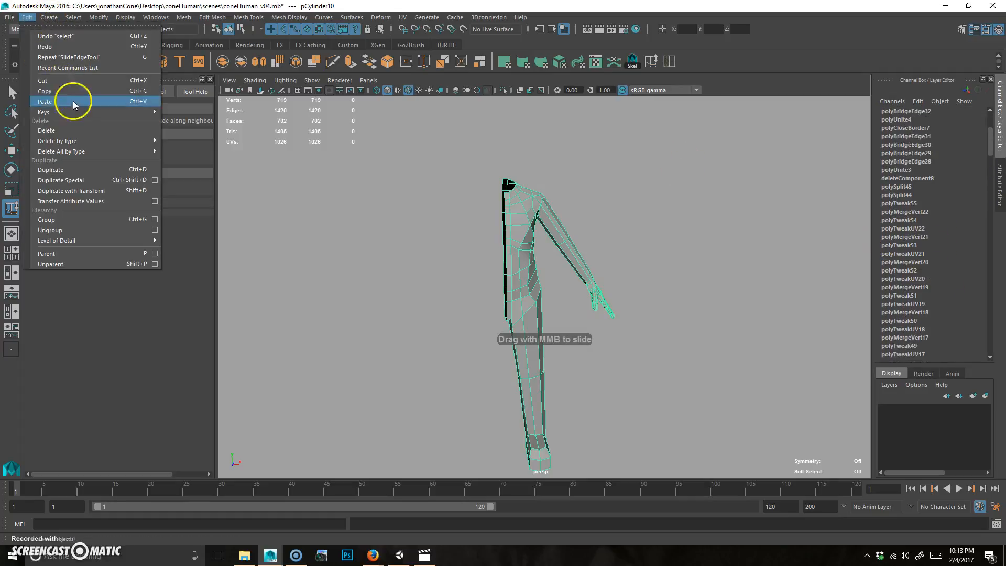
mouse_move(80, 151)
click(193, 162)
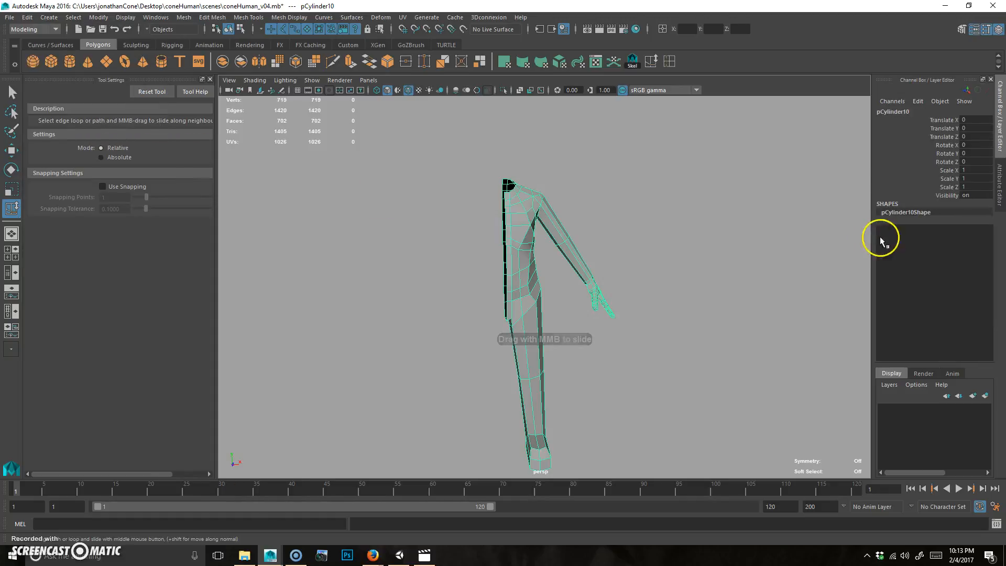
Mirror the half body with Duplicate Special, using Scale X -1
alt+drag(680, 283, 619, 266)
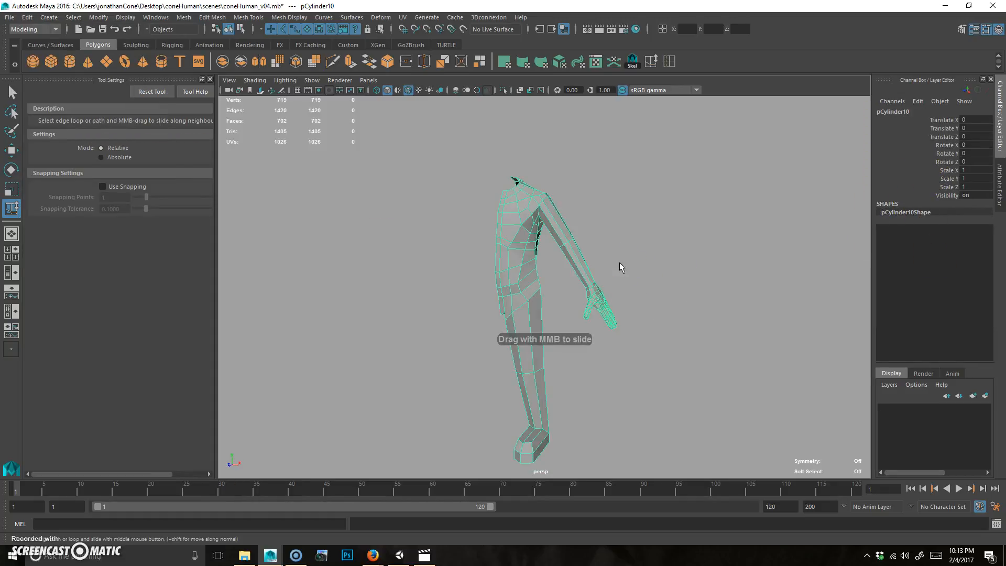
key(ctrl+shift+d)
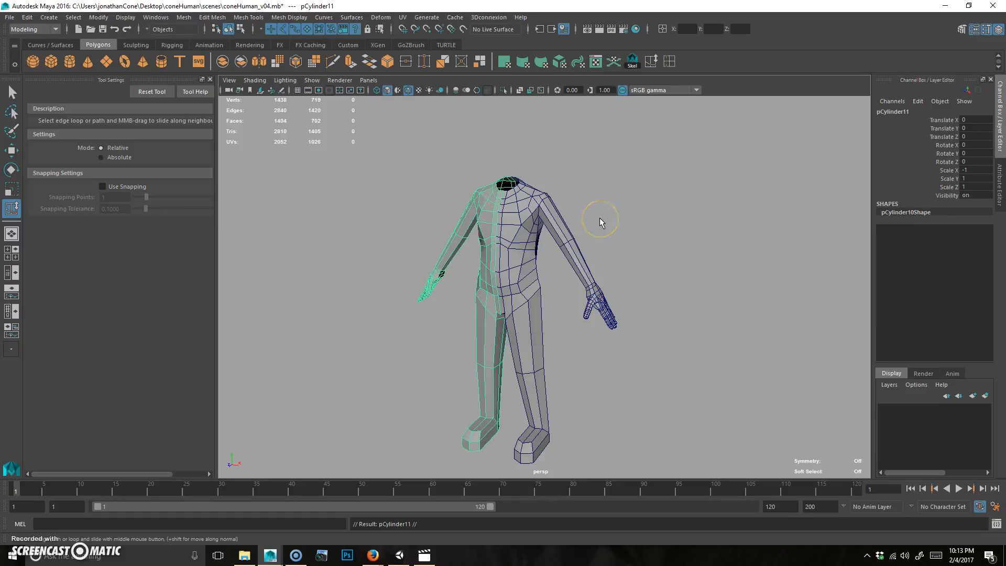
alt+drag(579, 275, 606, 265)
alt+right_drag(606, 265, 583, 269)
alt+middle_drag(583, 269, 599, 262)
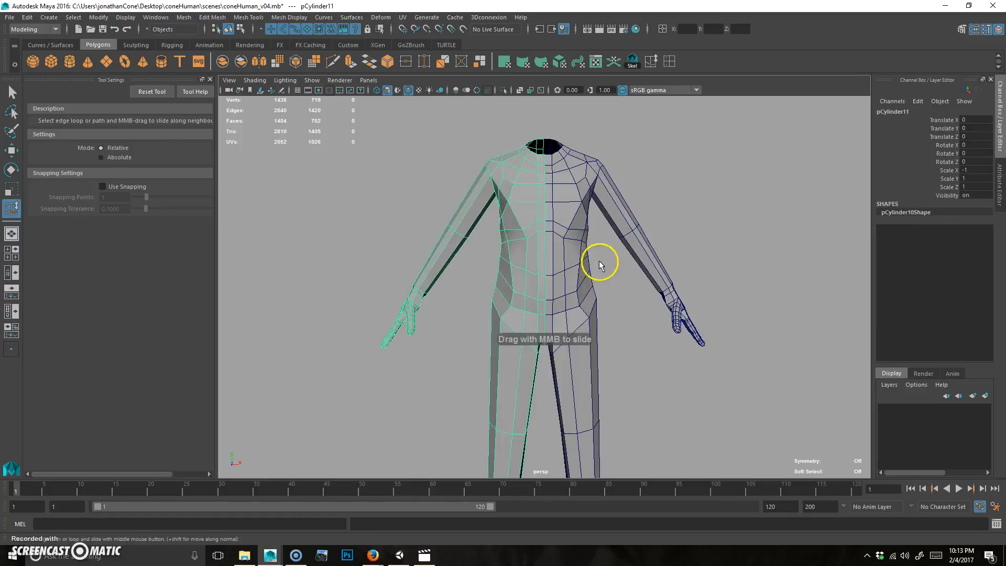
Combine the original and mirrored body halves into one mesh
alt+drag(599, 262, 583, 271)
drag(459, 268, 728, 196)
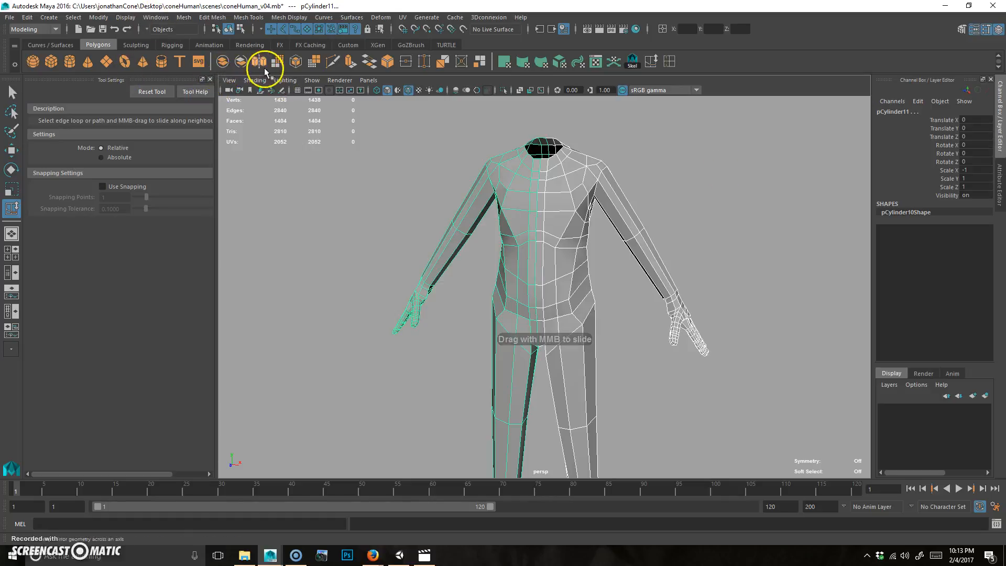
click(222, 61)
Select the torso vertices around the centre seam and merge them with a threshold of 0.001
alt+drag(459, 219, 526, 265)
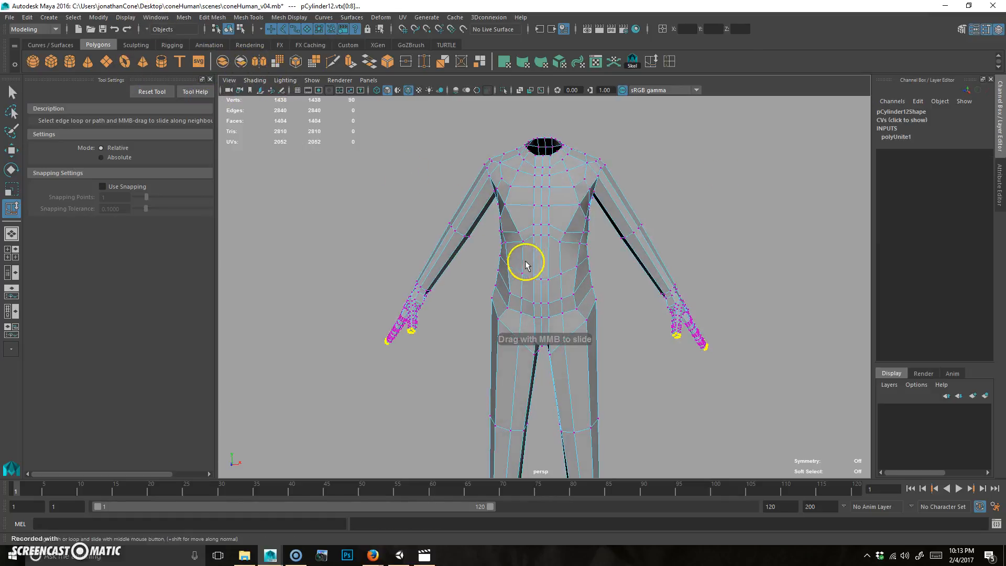
drag(561, 198, 615, 396)
alt+drag(611, 362, 411, 134)
click(219, 18)
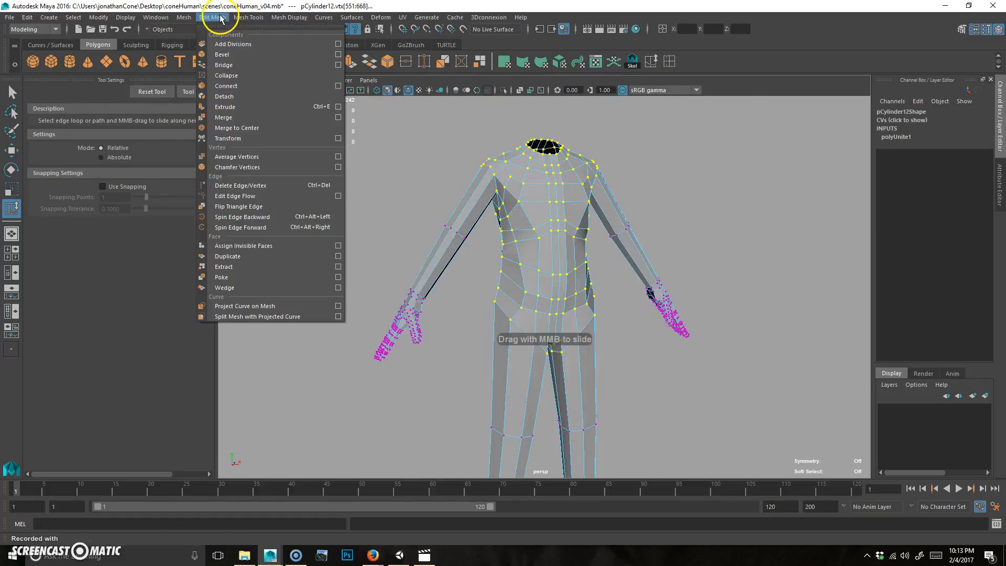
click(338, 117)
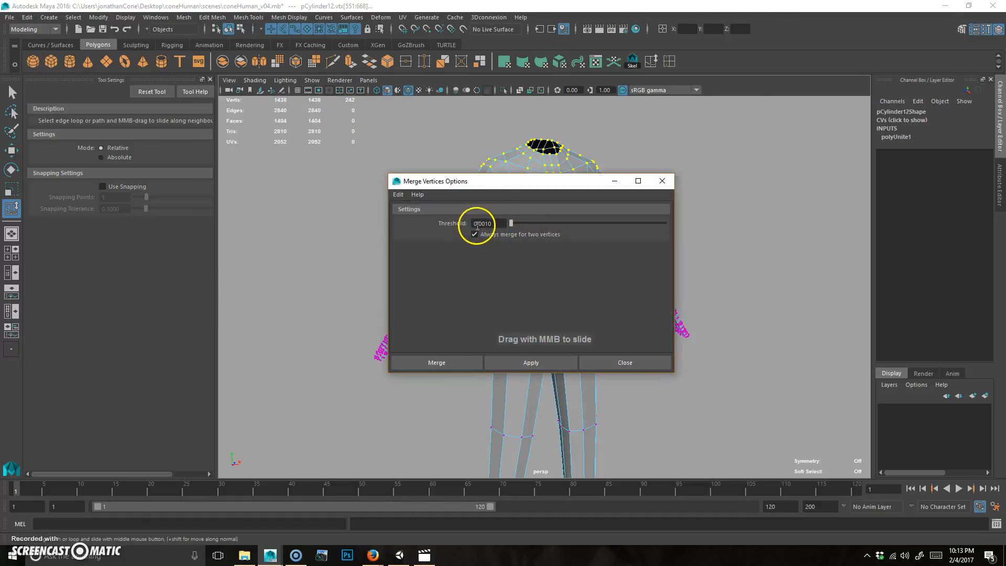
click(443, 362)
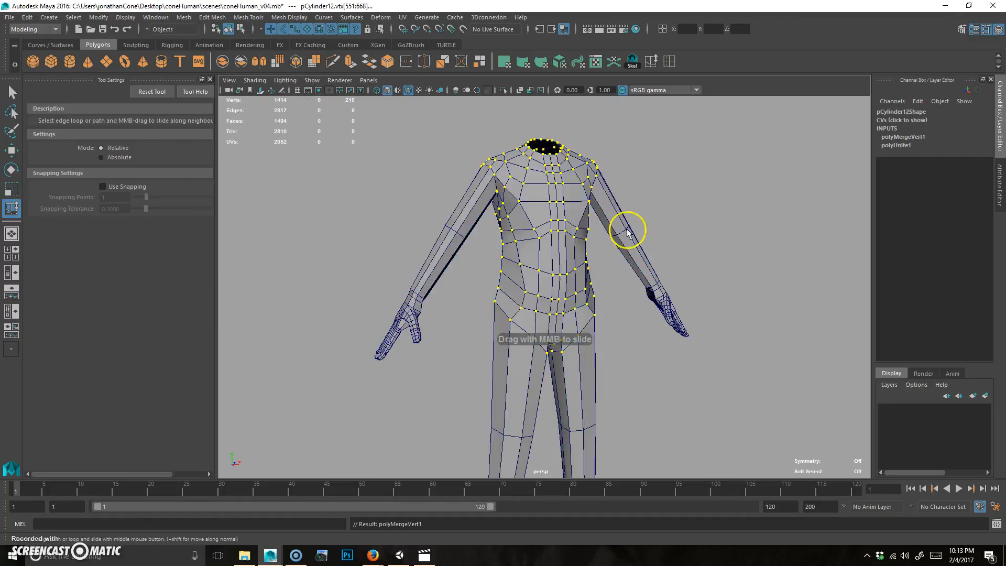
Preview the whole body with mesh smoothing, inspect it, and return to the unsmoothed display
click(700, 307)
alt+drag(699, 307, 583, 288)
click(558, 270)
key(3)
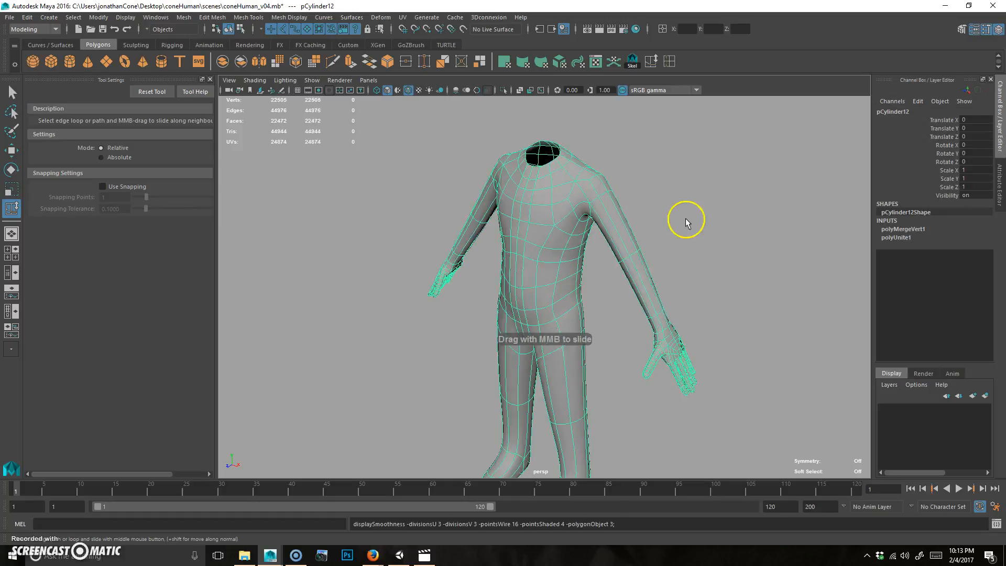
click(704, 236)
alt+right_drag(716, 248, 605, 267)
alt+drag(605, 267, 635, 307)
click(554, 269)
key(1)
Select the border edge loop of the neck opening and extrude it
scroll(548, 173, up, 5)
alt+middle_drag(548, 172, 538, 300)
alt+right_drag(537, 299, 631, 234)
alt+drag(576, 280, 554, 285)
right_drag(548, 276, 557, 234)
click(543, 270)
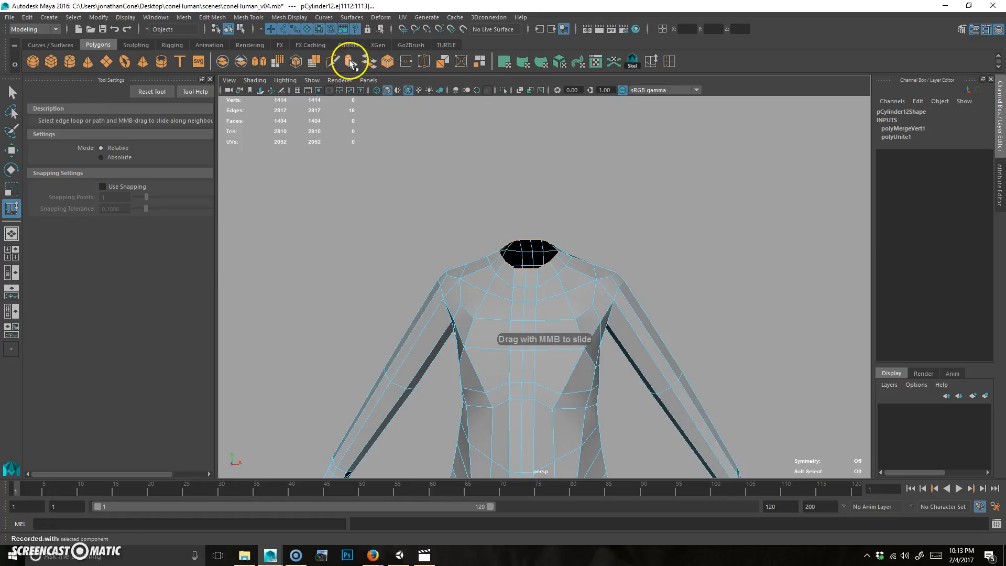
key(ctrl+e)
key(t)
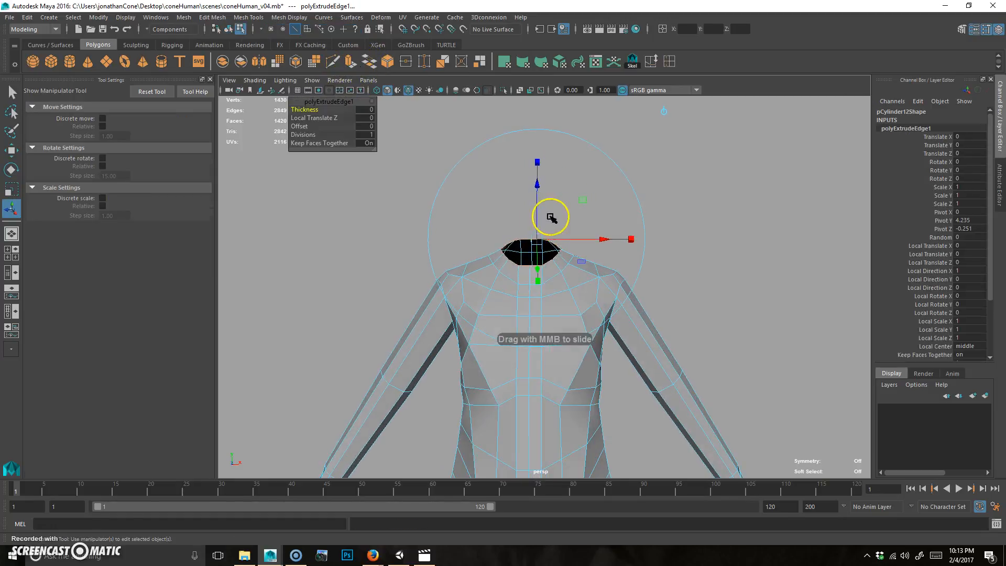
Pull the extruded neck edge loop up from the shoulders along the neck in the side reference photo
key(w)
alt+drag(548, 168, 652, 235)
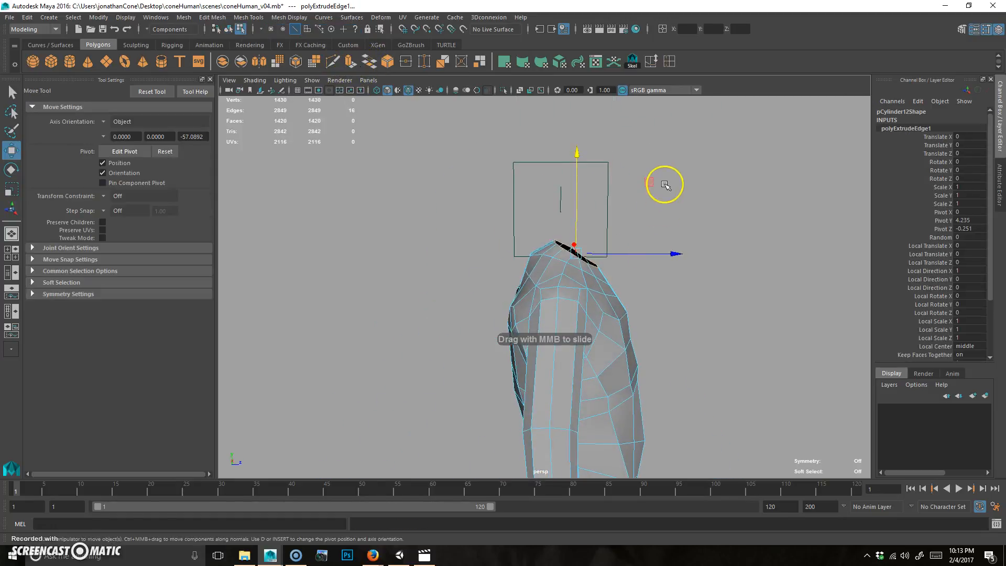
key(space)
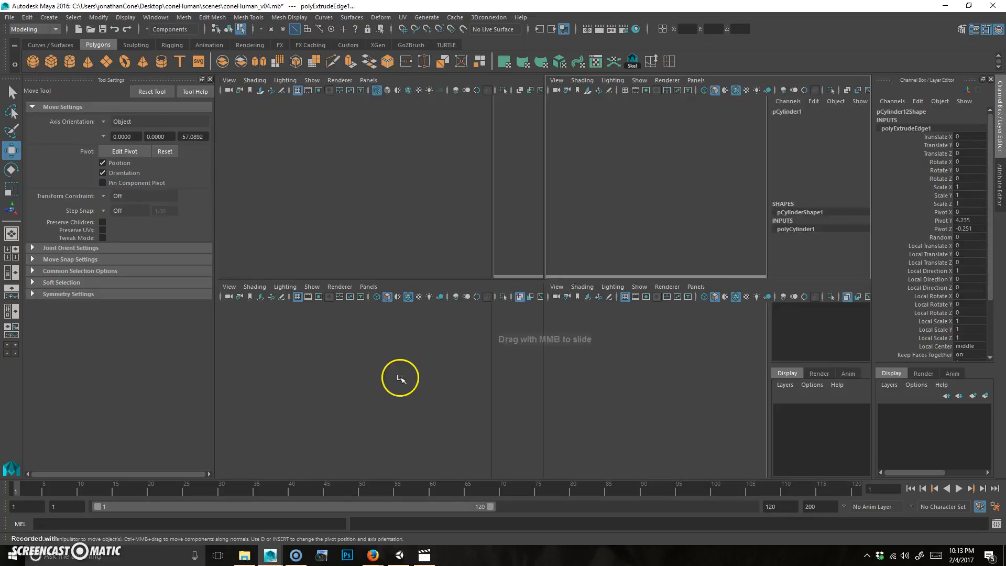
key(space)
alt+middle_drag(602, 269, 595, 317)
alt+right_drag(595, 317, 633, 261)
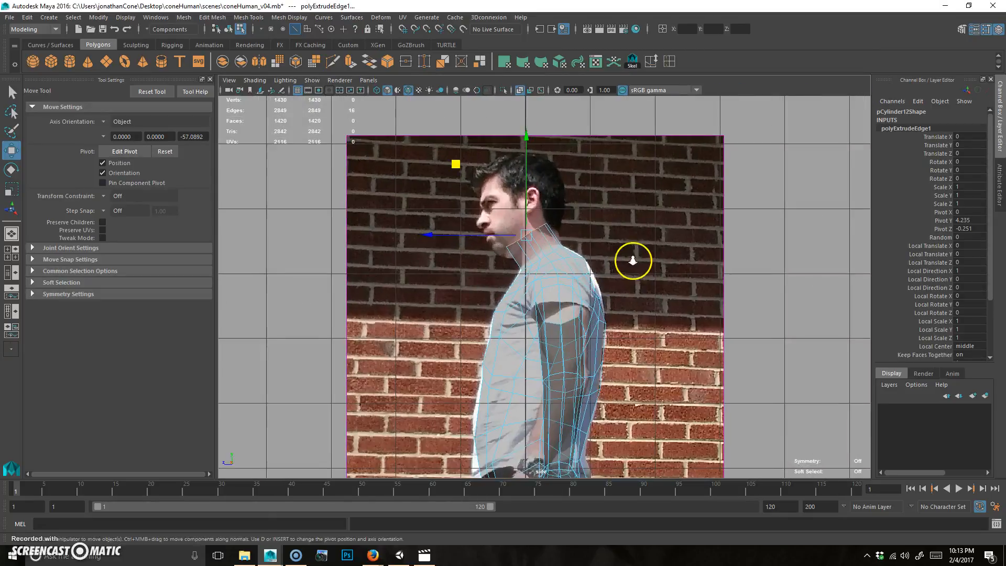
alt+middle_drag(633, 260, 638, 299)
Tilt and shift the upper neck edge loop to follow the jaw line in the side photo, then deselect it
key(e)
drag(623, 246, 612, 217)
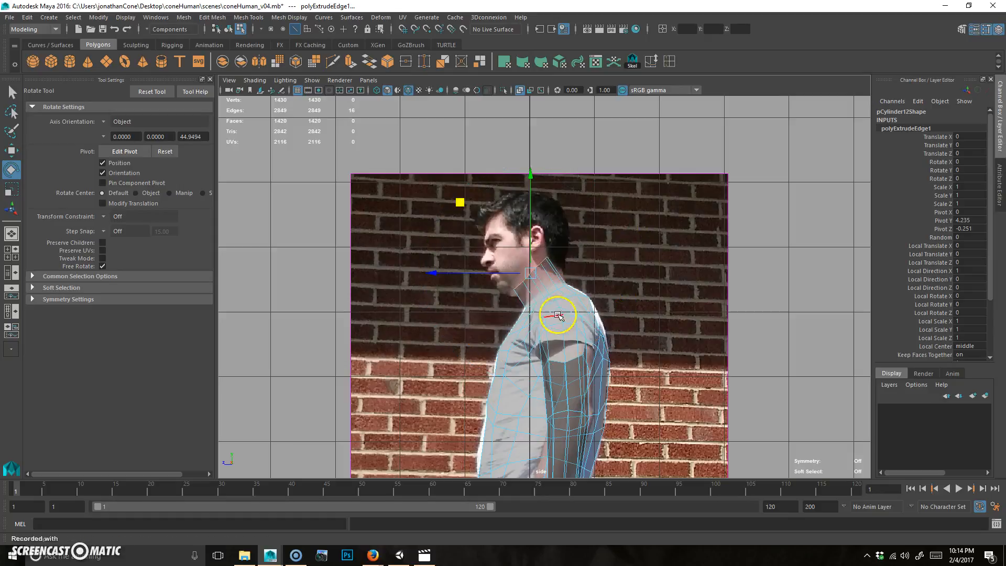
key(w)
drag(487, 191, 459, 206)
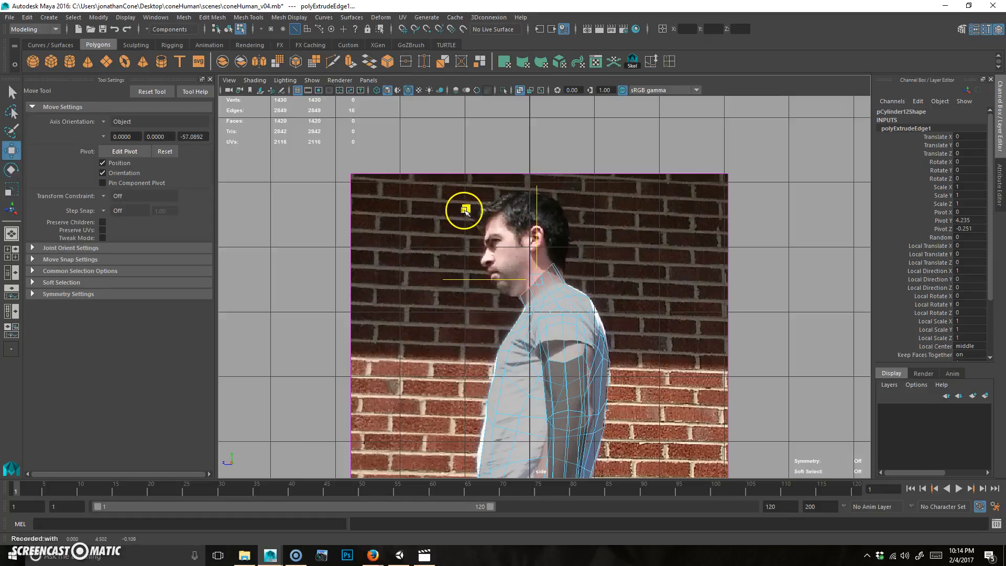
key(r)
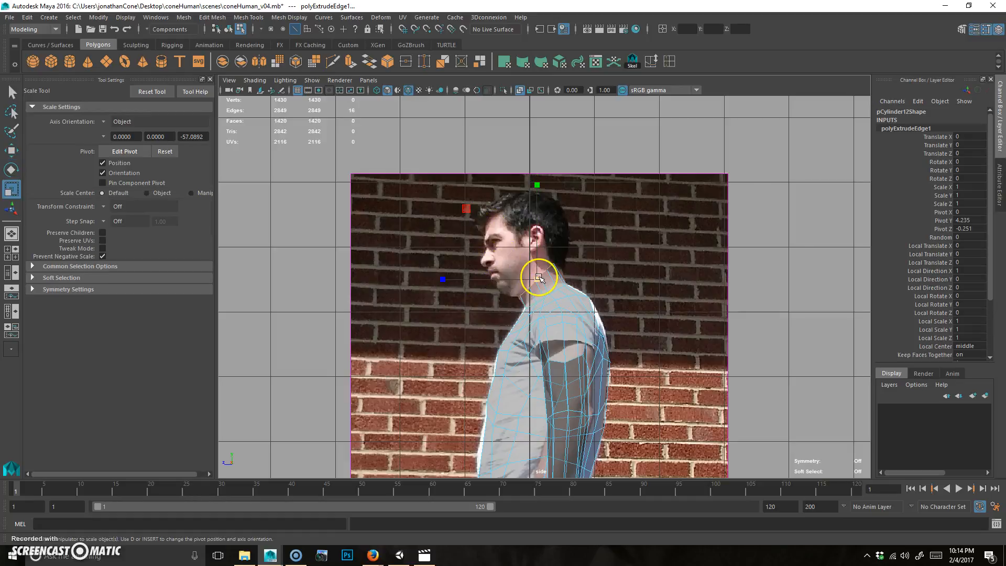
key(w)
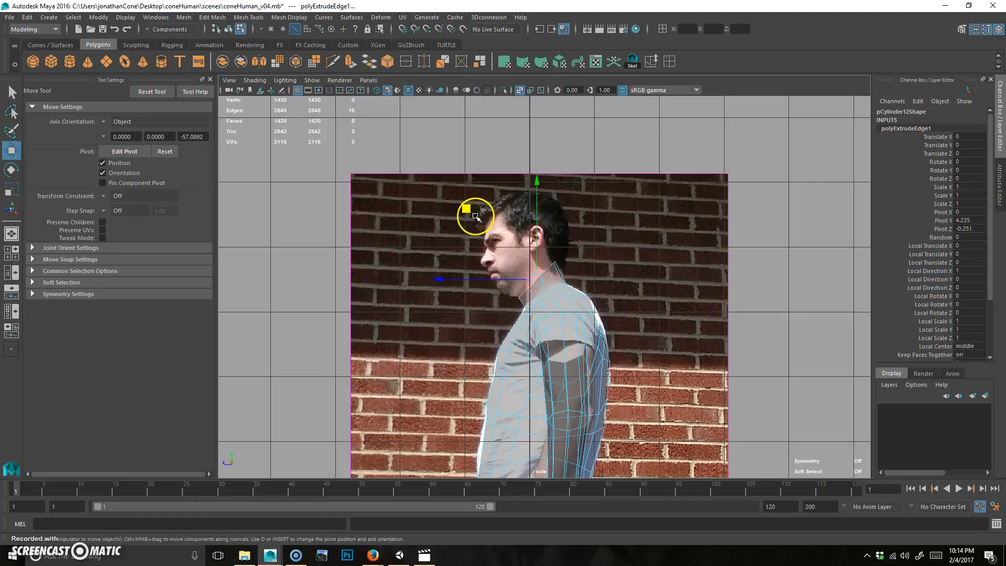
key(space)
key(space)
alt+drag(588, 204, 399, 188)
click(561, 234)
alt+drag(561, 233, 545, 254)
alt+right_drag(544, 254, 542, 230)
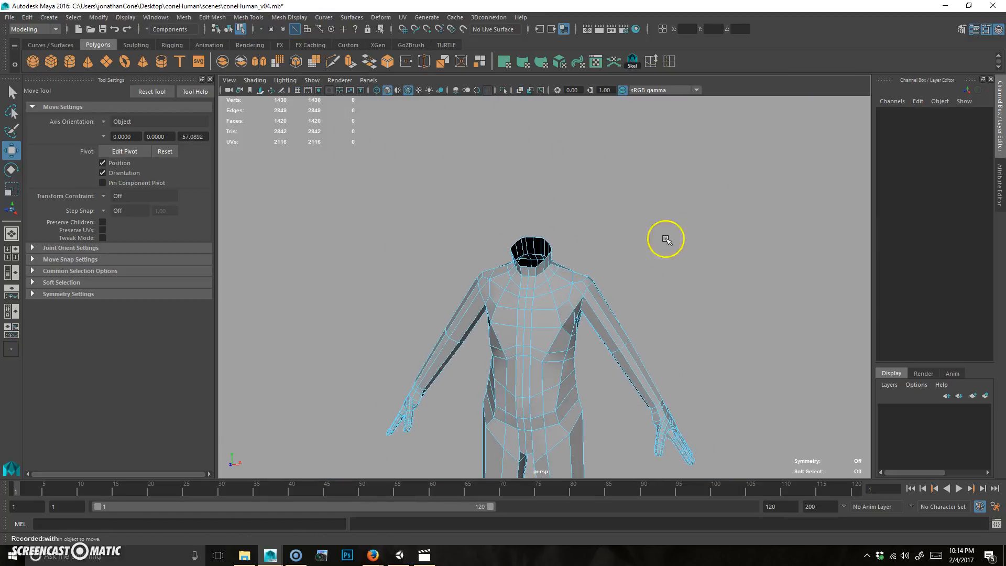
Create a polygon sphere with 8 axis and 8 height subdivisions and raise it above the neck to Translate Y 7.31
click(33, 61)
alt+right_drag(579, 386, 539, 331)
drag(535, 282, 531, 84)
alt+right_drag(556, 195, 612, 166)
alt+middle_drag(613, 166, 606, 308)
alt+drag(607, 308, 587, 336)
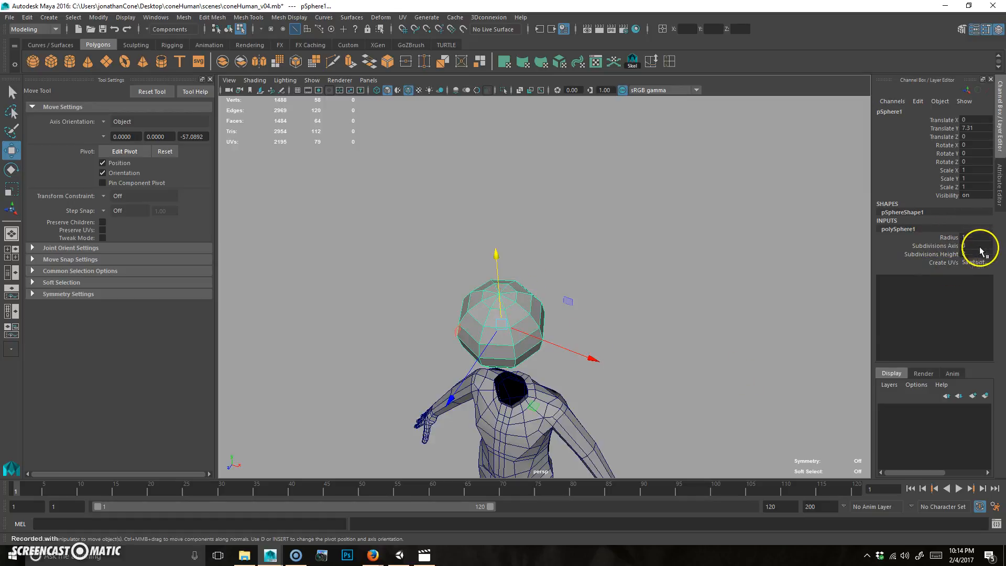
Select four alternating edges meeting at the sphere's top pole and delete them to turn the triangles into quads
alt+drag(623, 331, 654, 319)
alt+right_drag(431, 377, 586, 348)
alt+drag(607, 343, 630, 347)
right_drag(557, 359, 561, 274)
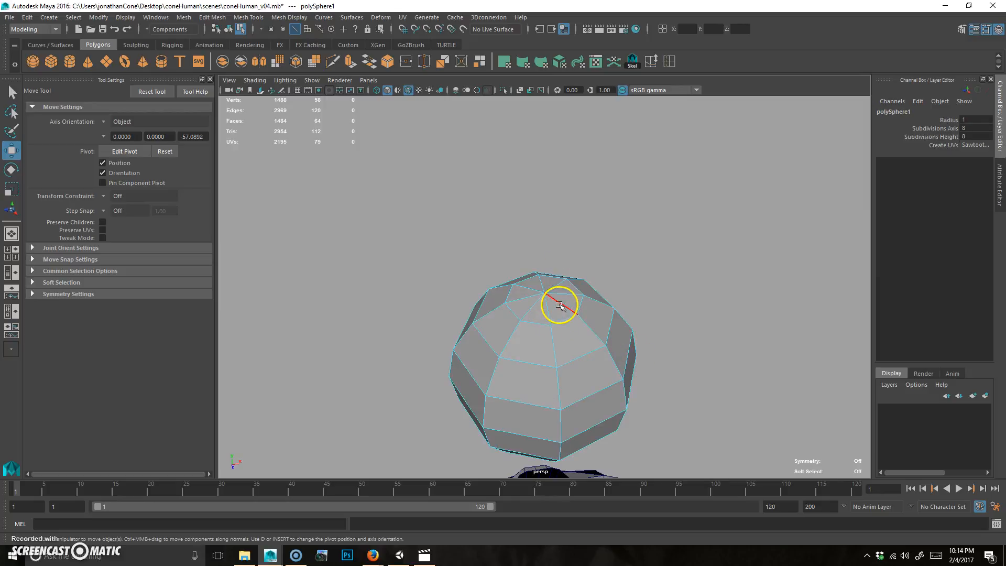
click(560, 305)
shift+click(530, 312)
shift+click(522, 288)
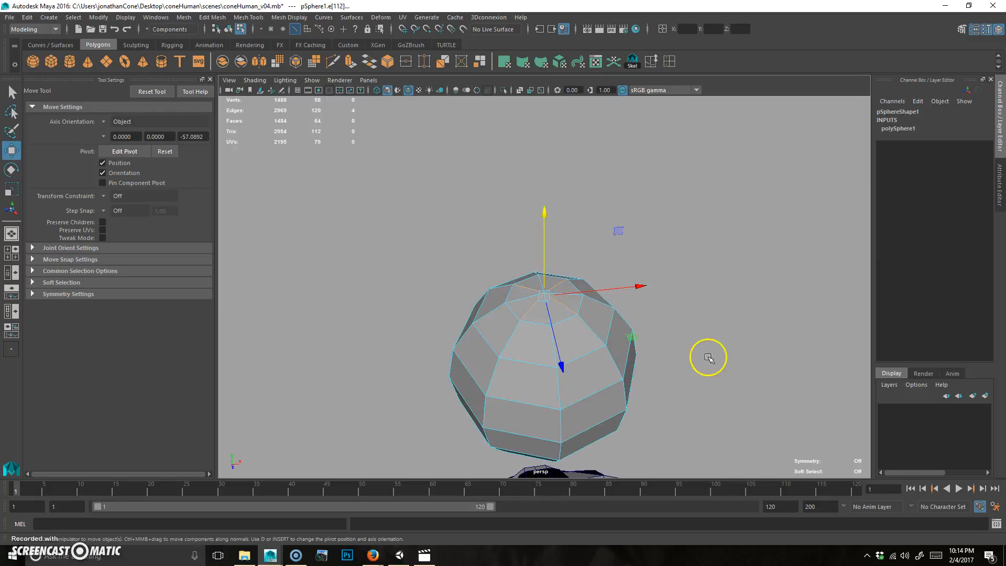
key(Delete)
Select the ring of triangular faces around the sphere's bottom pole and delete them to open its underside
alt+drag(658, 424, 509, 208)
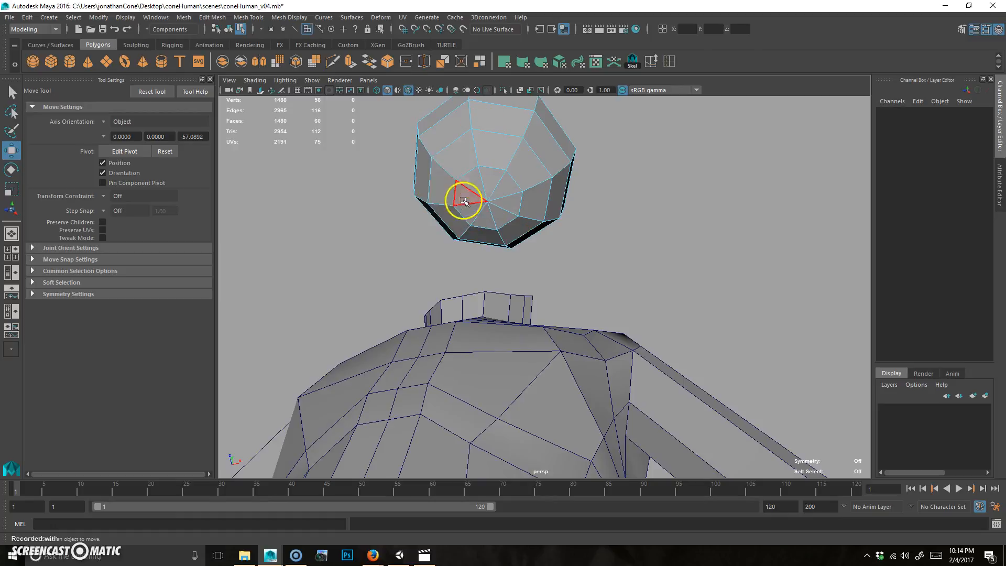
drag(480, 210, 498, 191)
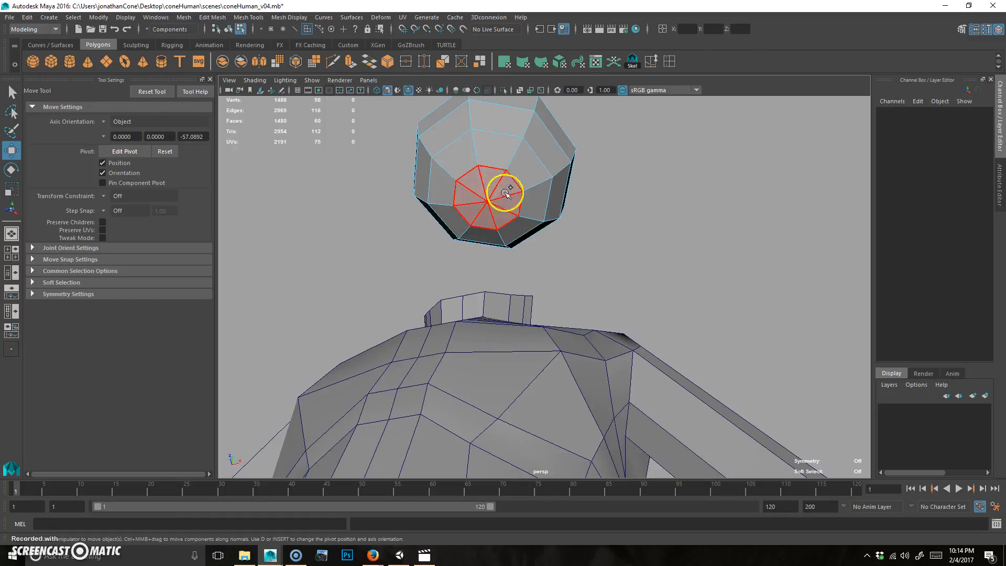
key(Delete)
Scale the sphere uniformly to 0.685 and place it over the head in the side photo at Y 5.343, Z 0.158
alt+drag(584, 276, 583, 258)
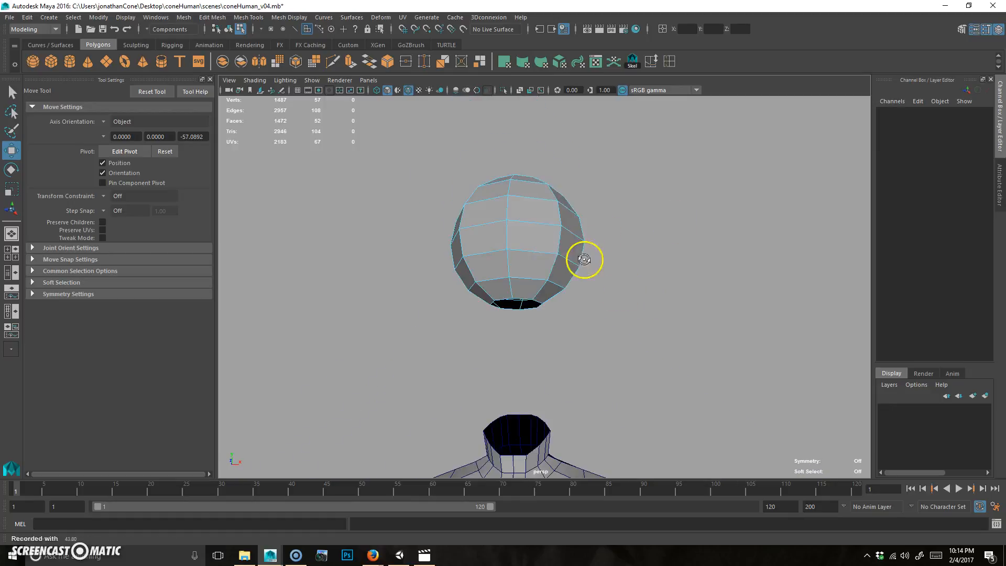
click(534, 233)
alt+drag(601, 336, 503, 285)
right_drag(503, 284, 489, 254)
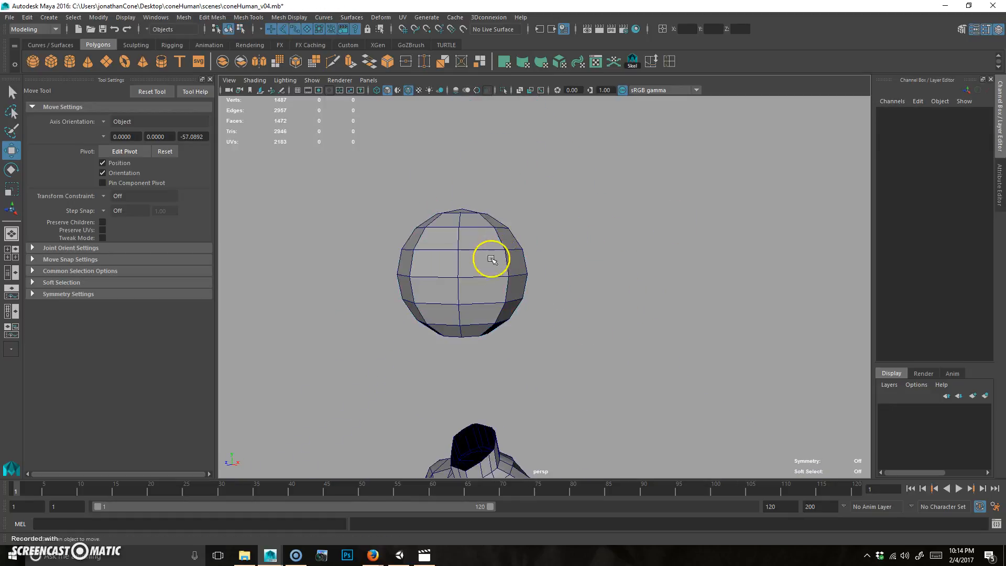
alt+drag(591, 301, 480, 280)
key(space)
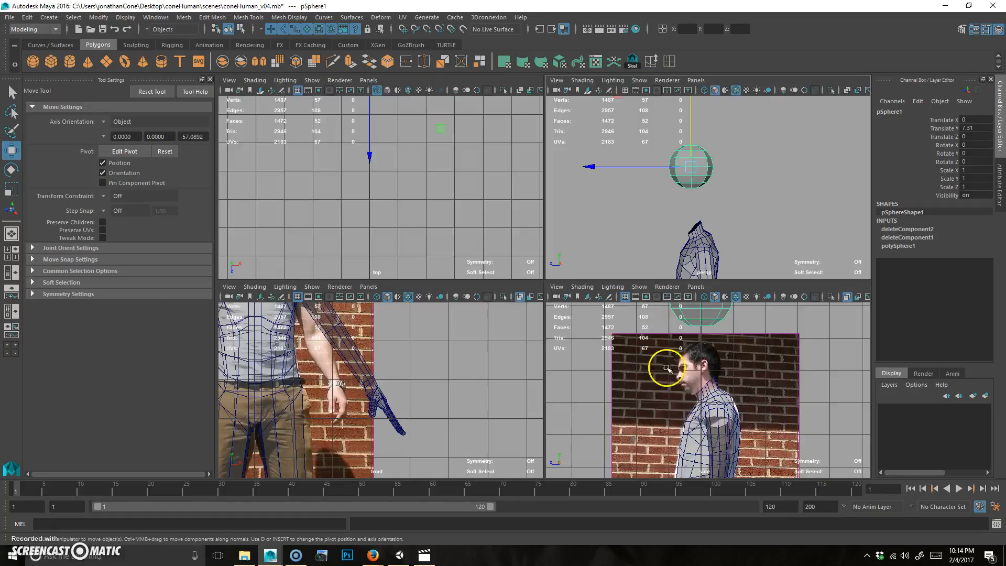
key(space)
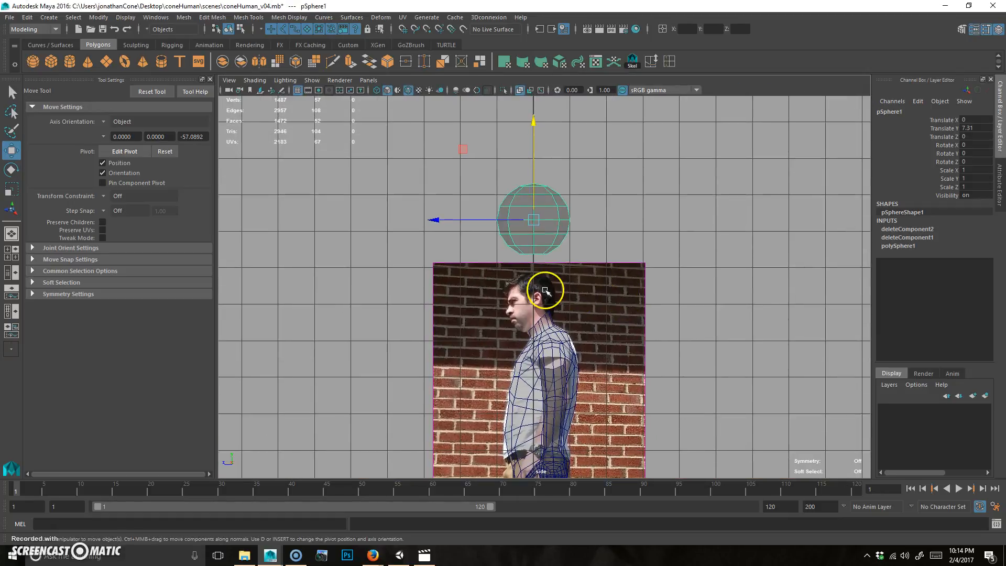
key(r)
drag(513, 226, 509, 226)
key(w)
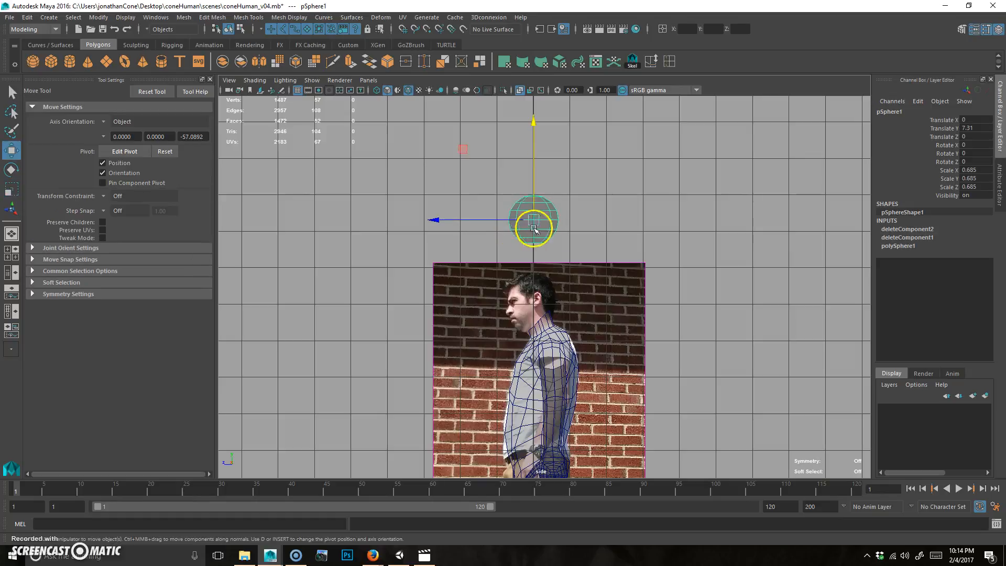
middle_drag(464, 151, 461, 232)
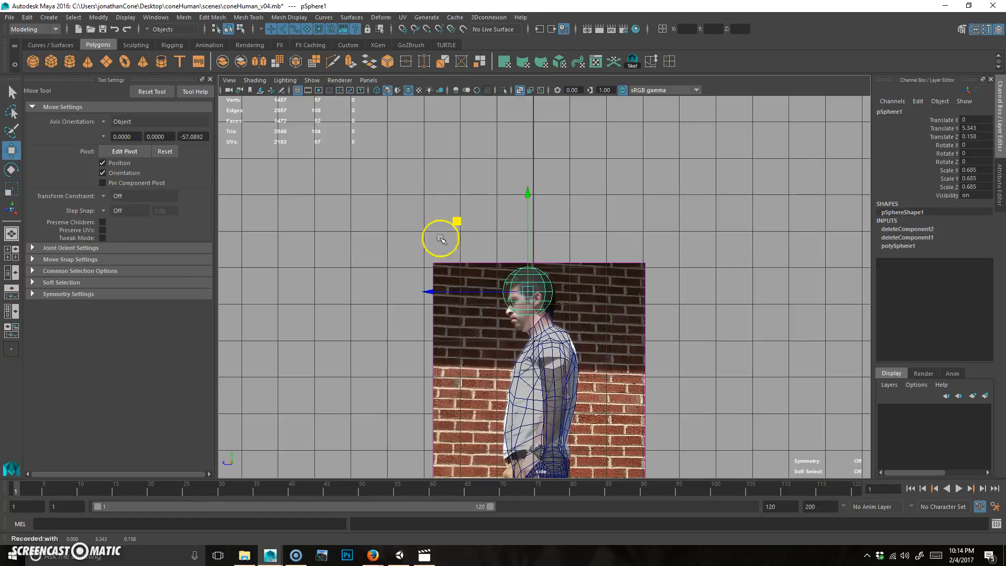
Rotate the head sphere to 34.133 on X and shift it to Y 5.251, Z 0.166 in the side view
scroll(441, 239, up, 6)
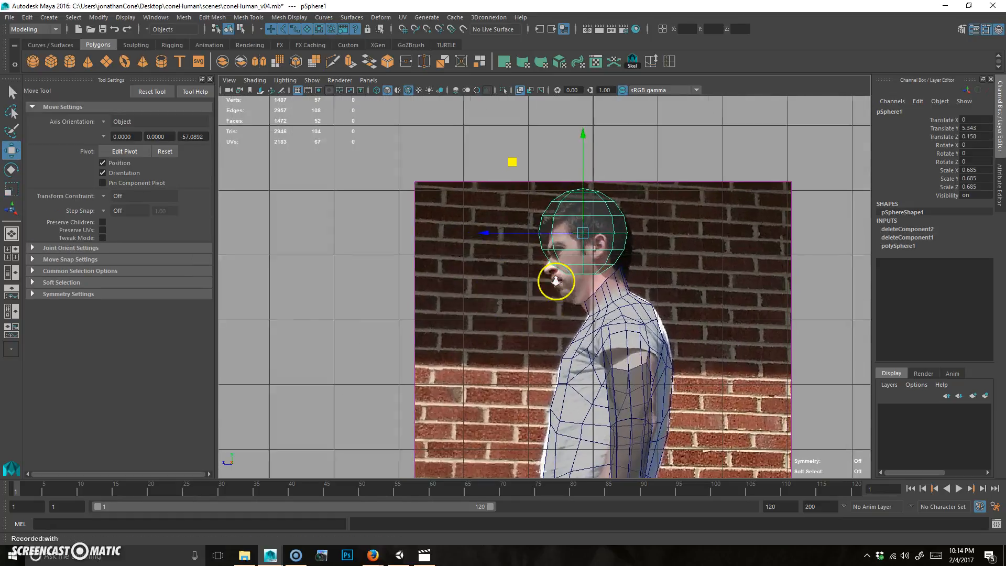
alt+middle_drag(613, 259, 553, 286)
key(e)
drag(620, 247, 586, 197)
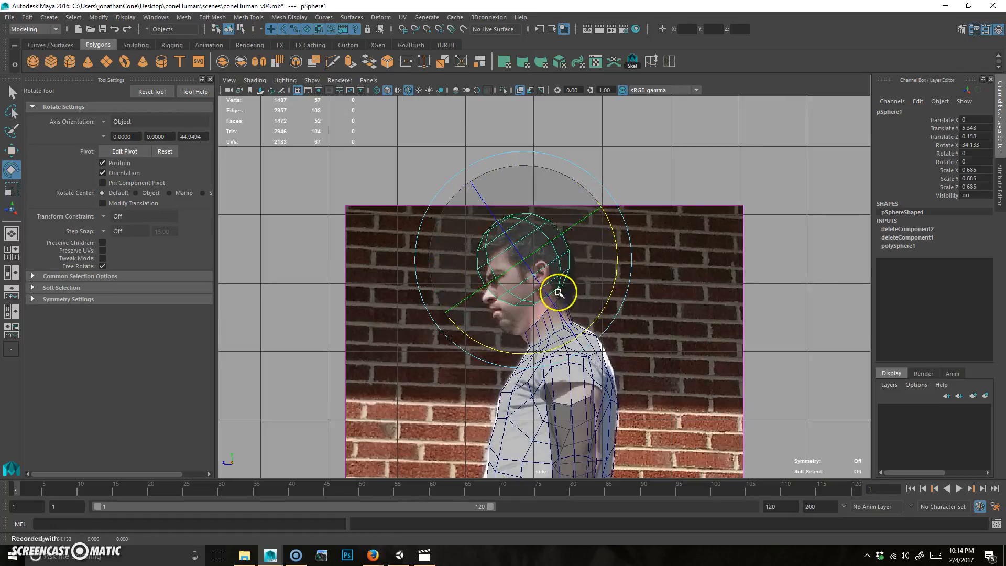
key(w)
middle_drag(424, 241, 416, 244)
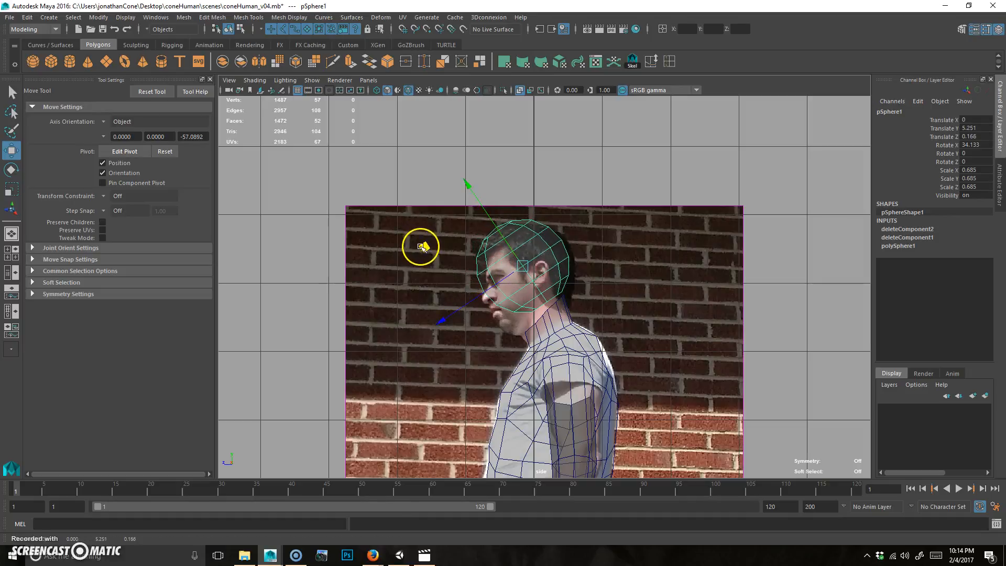
Scale the head sphere uniformly to 0.588 and move it to Y 5.213, Z 0.074 over the skull
key(r)
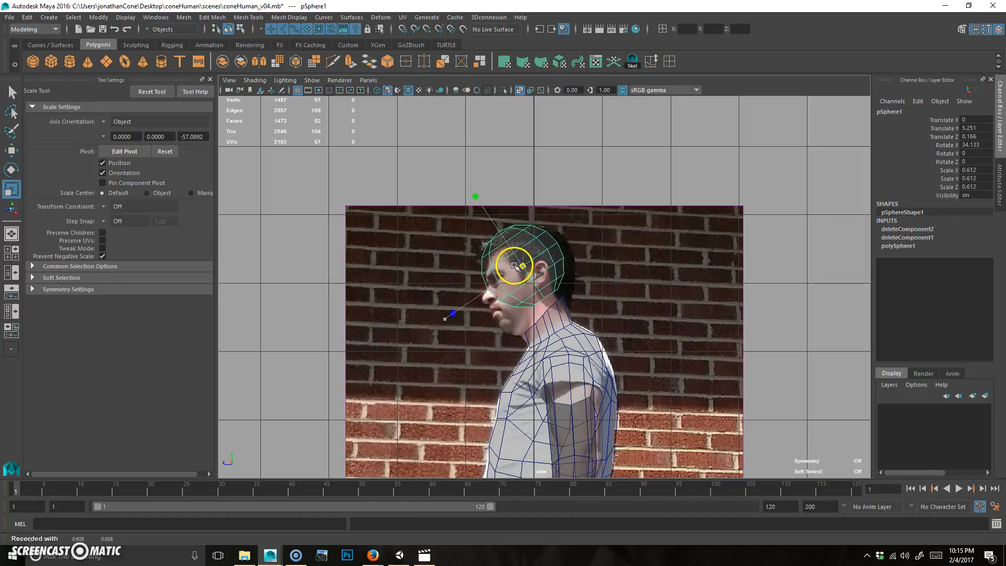
key(w)
middle_drag(426, 249, 430, 250)
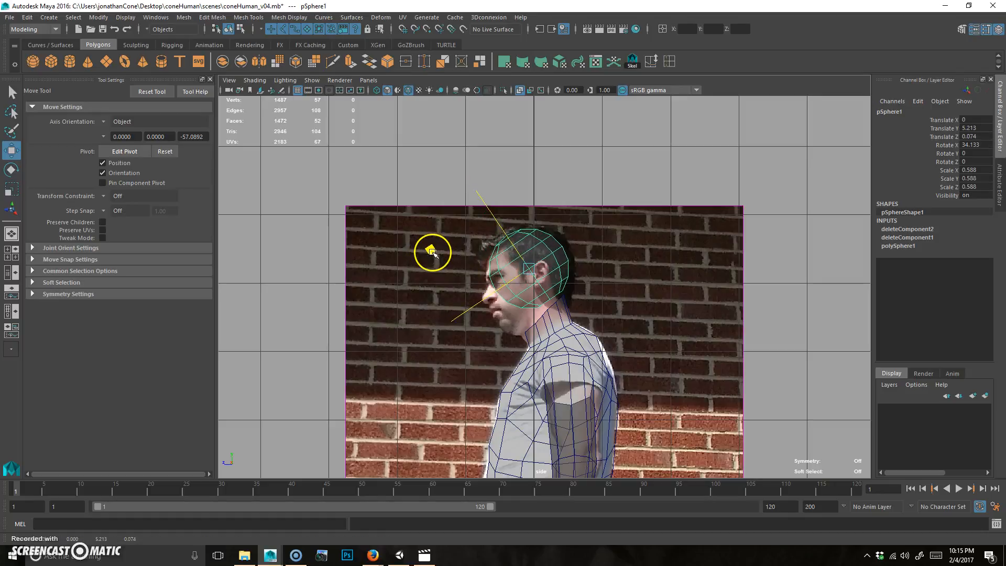
With soft selection on, pull the vertices around the sphere's bottom opening down and forward to the jaw, then return to object mode
scroll(390, 285, up, 3)
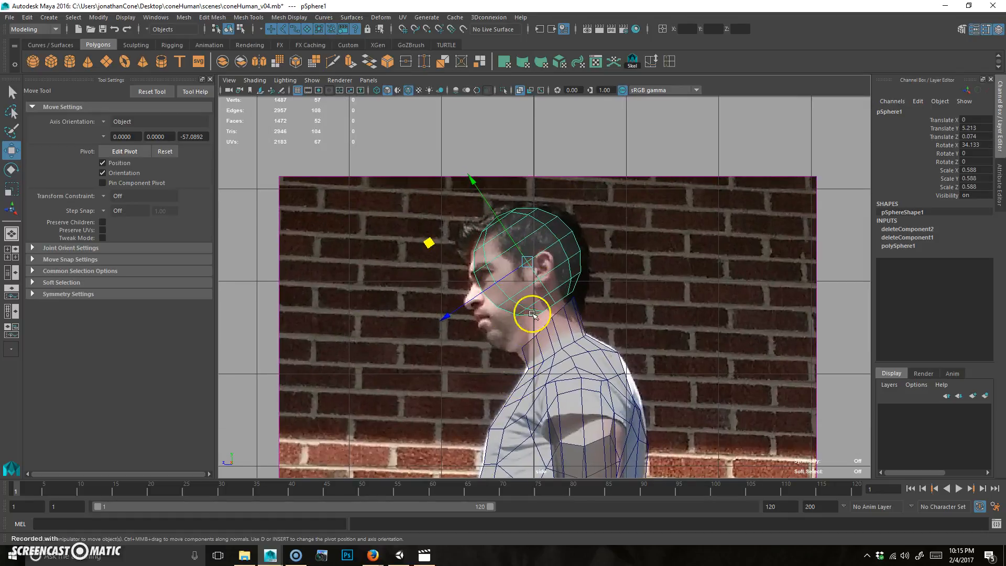
right_drag(542, 299, 524, 325)
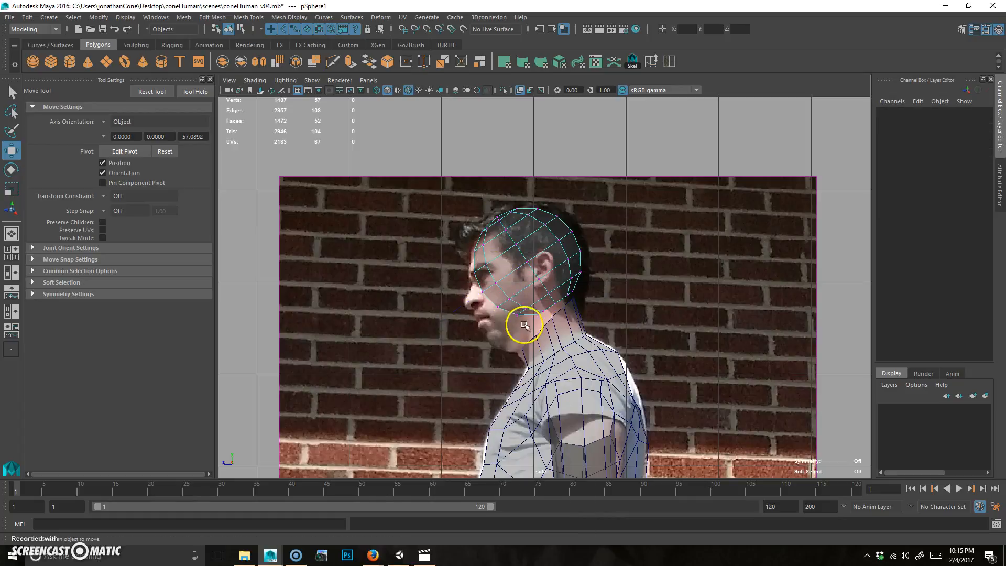
drag(549, 307, 547, 326)
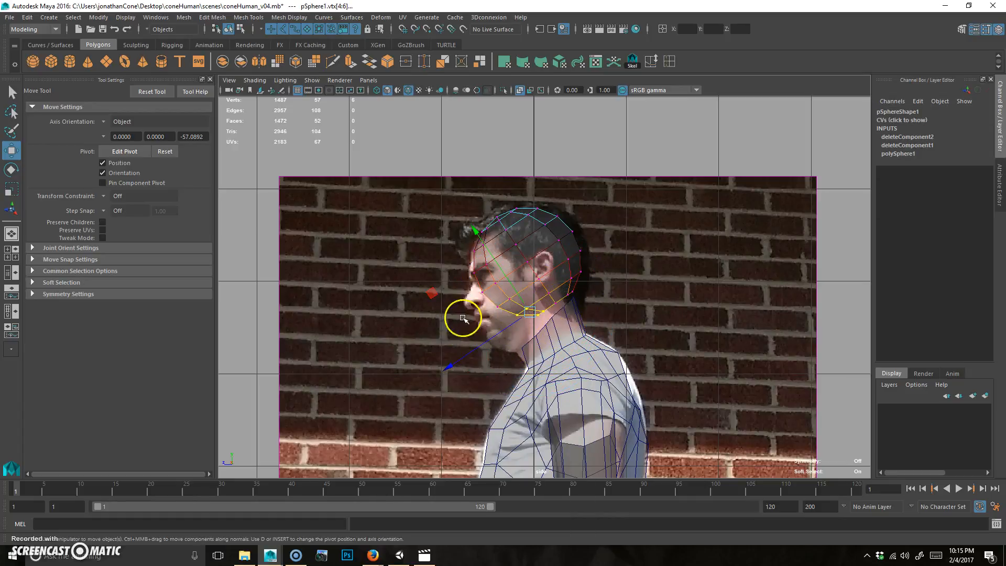
middle_drag(437, 296, 426, 317)
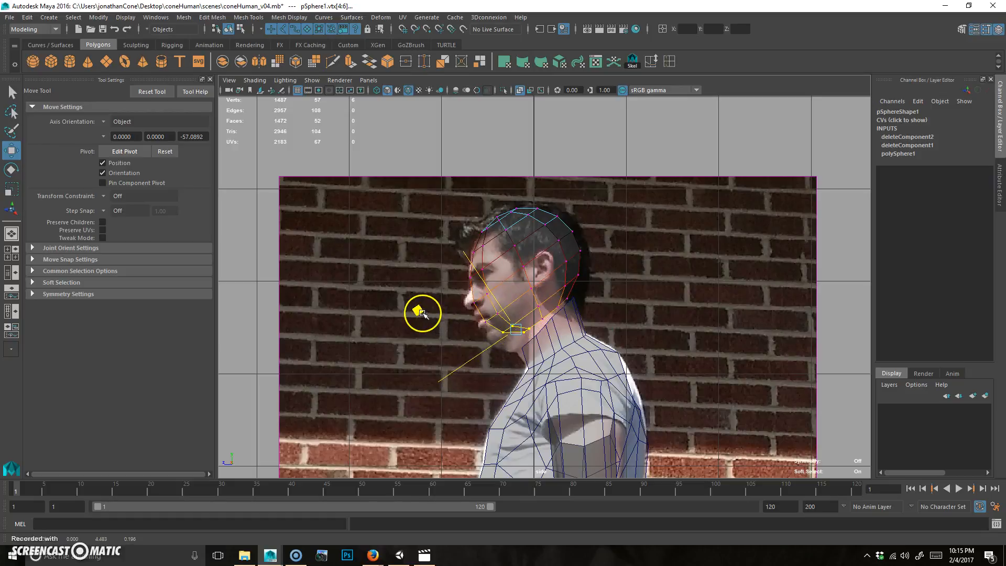
right_drag(528, 260, 565, 270)
Try scaling the border edge loop around the head's bottom opening, and undo the scaling
key(space)
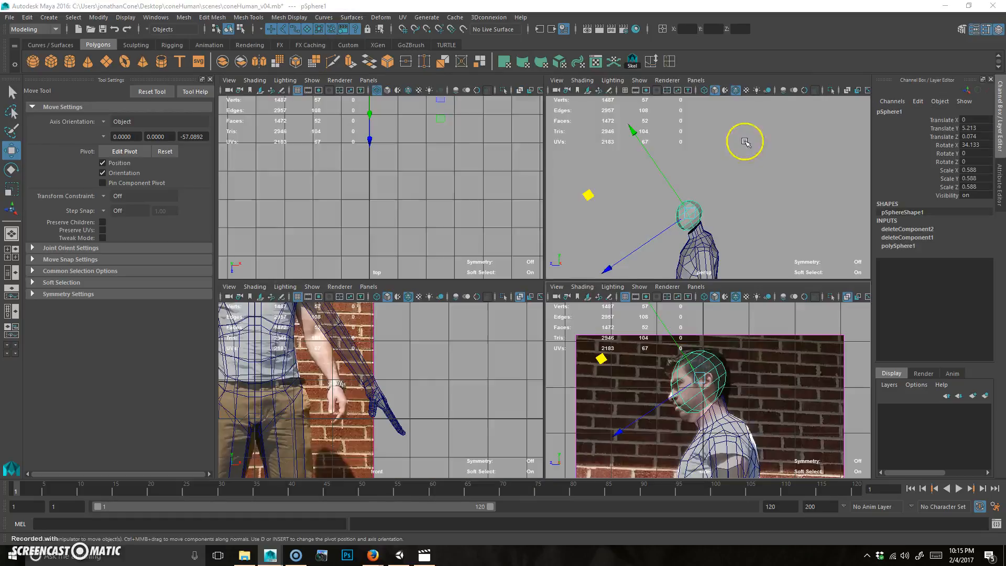
key(space)
alt+drag(651, 265, 539, 284)
right_drag(526, 268, 522, 252)
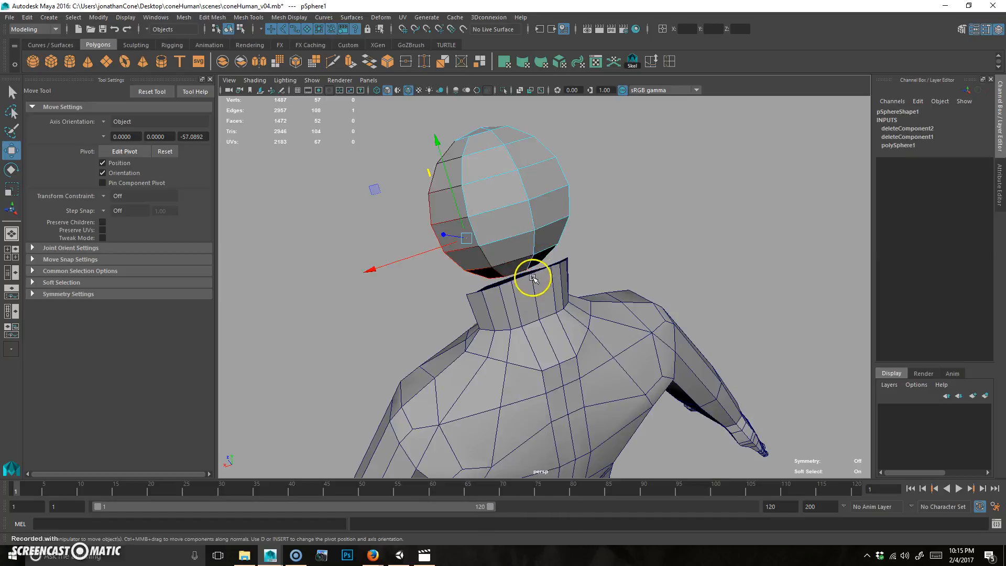
double_click(519, 270)
alt+drag(519, 270, 568, 267)
key(r)
key(ctrl+z)
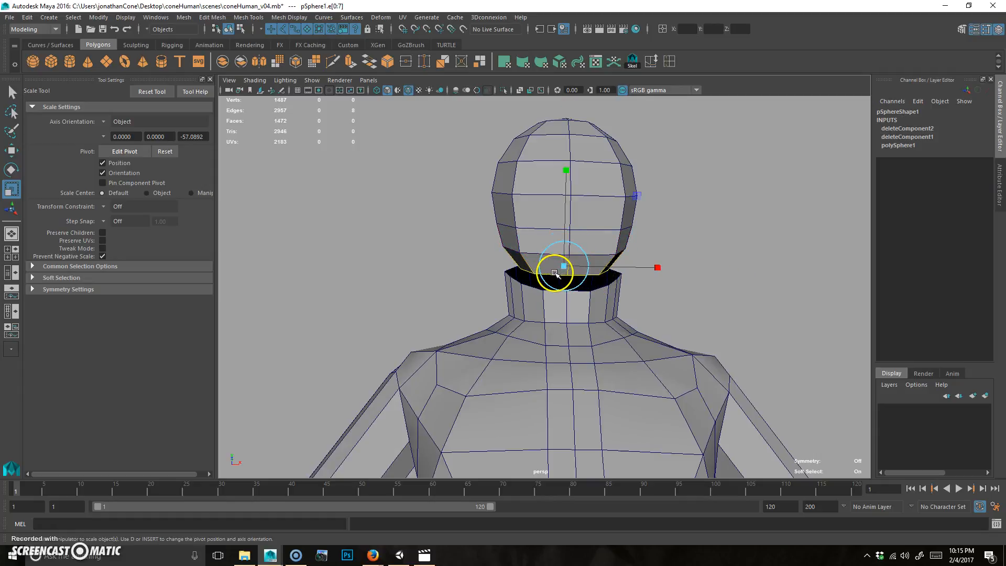
alt+drag(665, 307, 550, 316)
scroll(550, 318, up, 2)
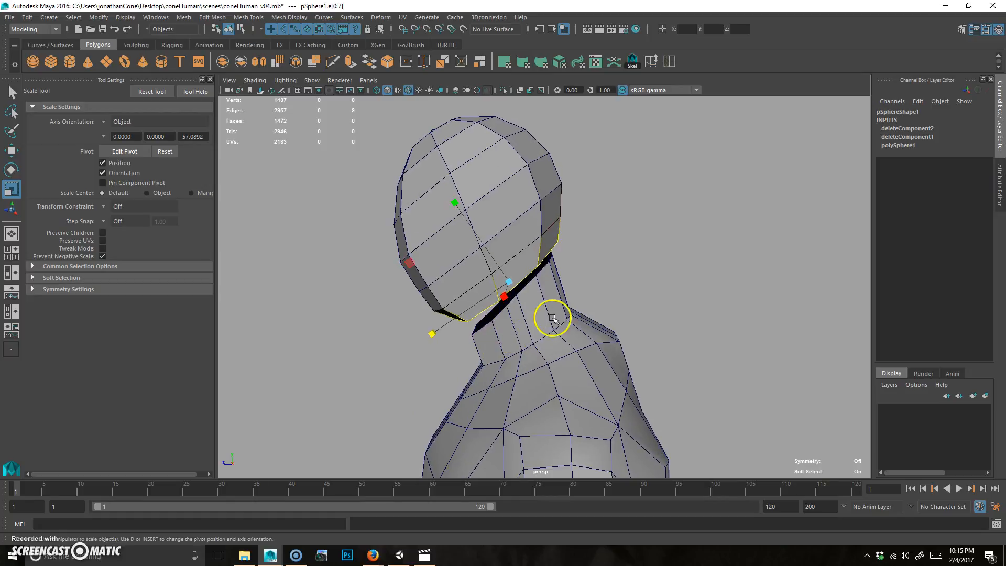
Select the whole head object and apply mesh smoothing with one division
click(581, 162)
right_drag(505, 209, 542, 194)
click(521, 213)
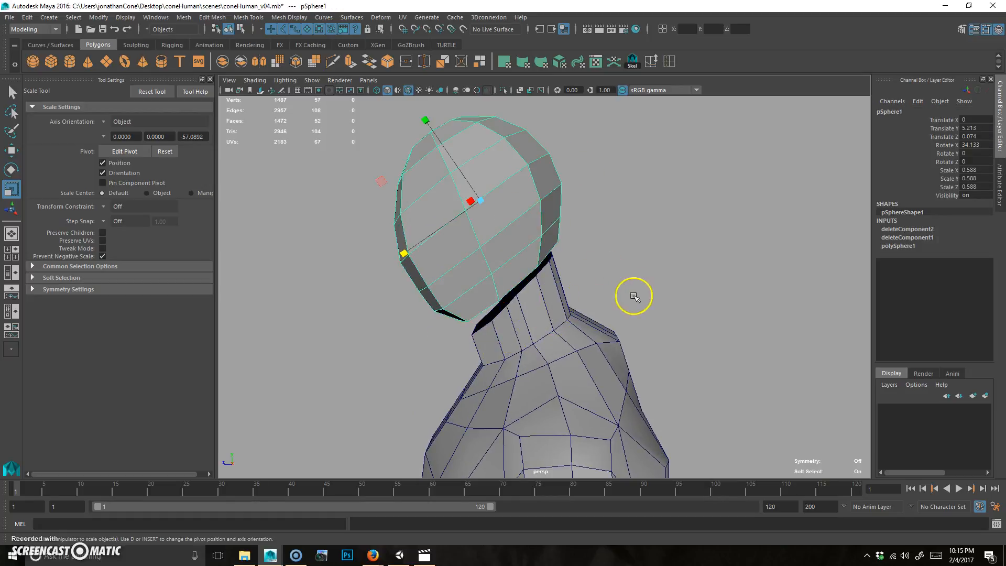
click(278, 62)
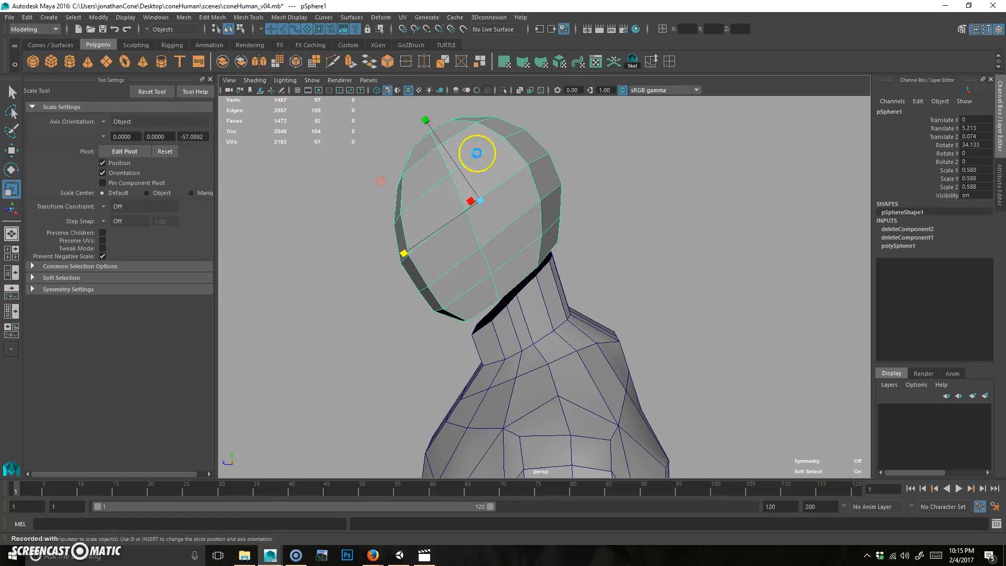
click(187, 19)
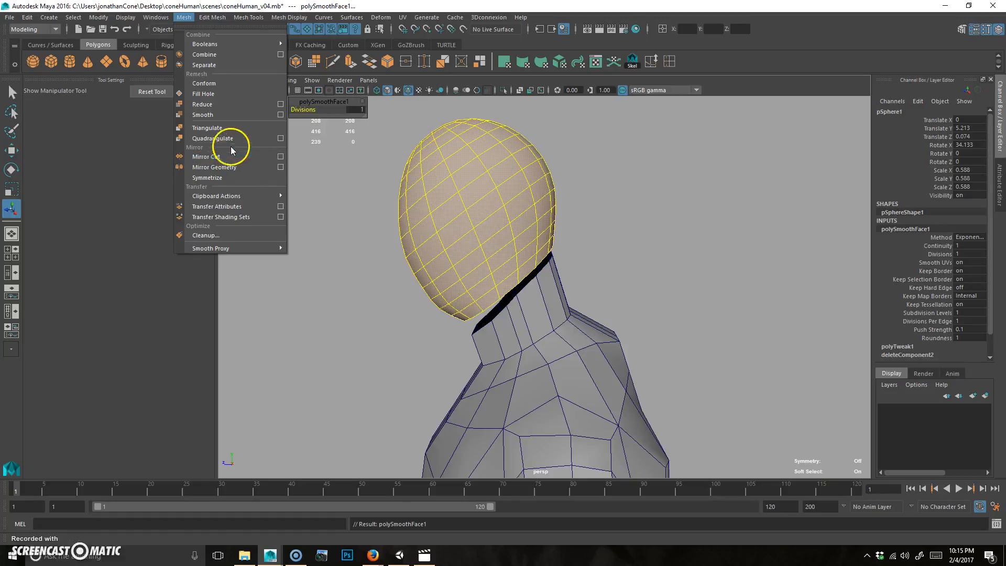
Combine the head sphere and the body into a single mesh
click(687, 216)
alt+drag(654, 274, 605, 258)
click(511, 237)
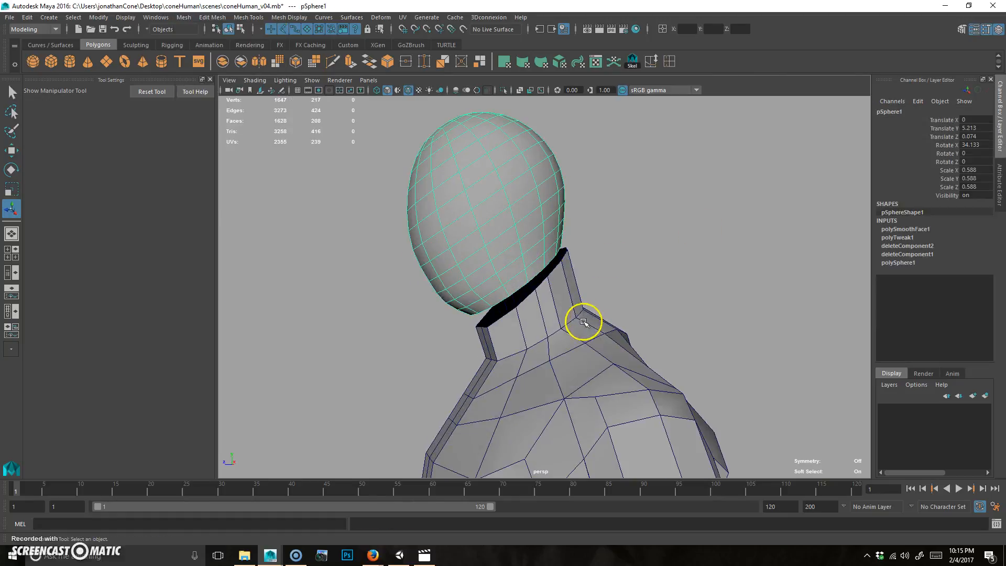
shift+click(566, 300)
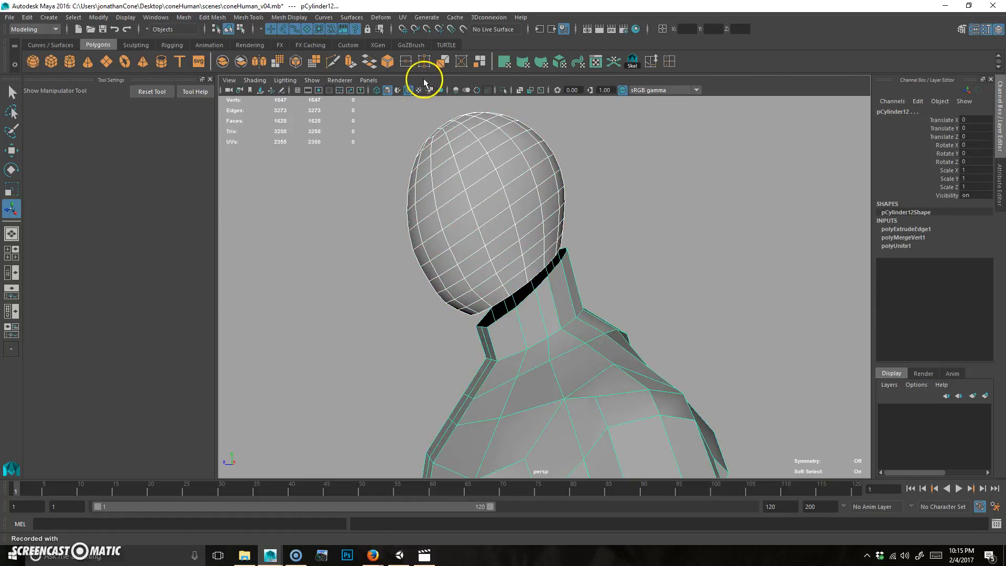
click(222, 61)
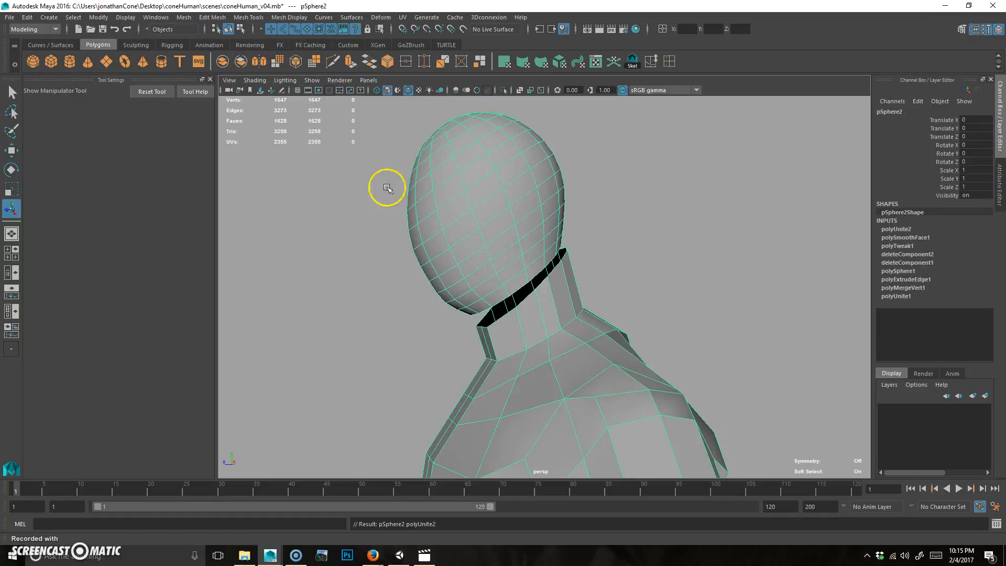
Bridge the border edge loops of the head's bottom opening and the neck to close the gap between them
right_drag(521, 303, 523, 228)
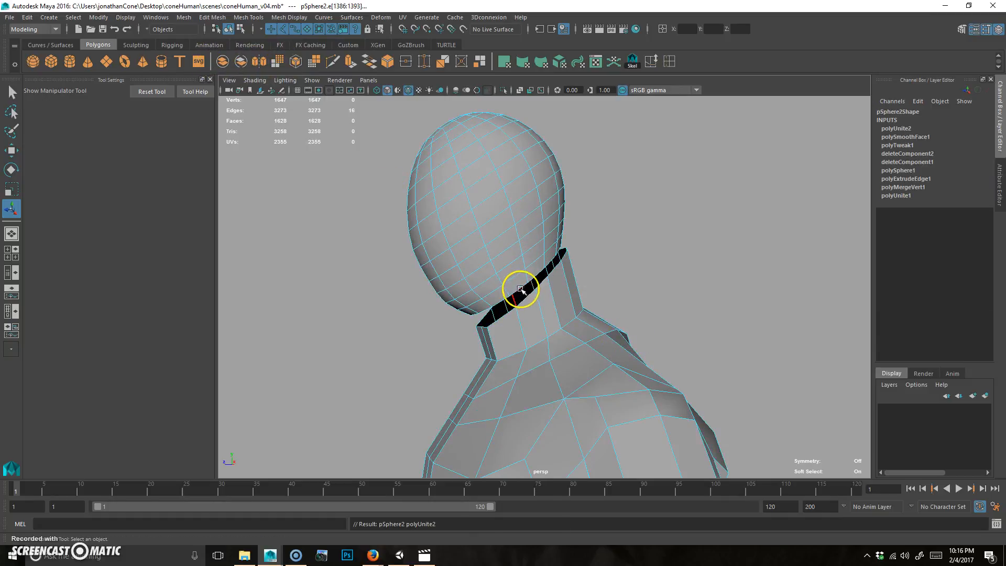
double_click(518, 287)
key(b)
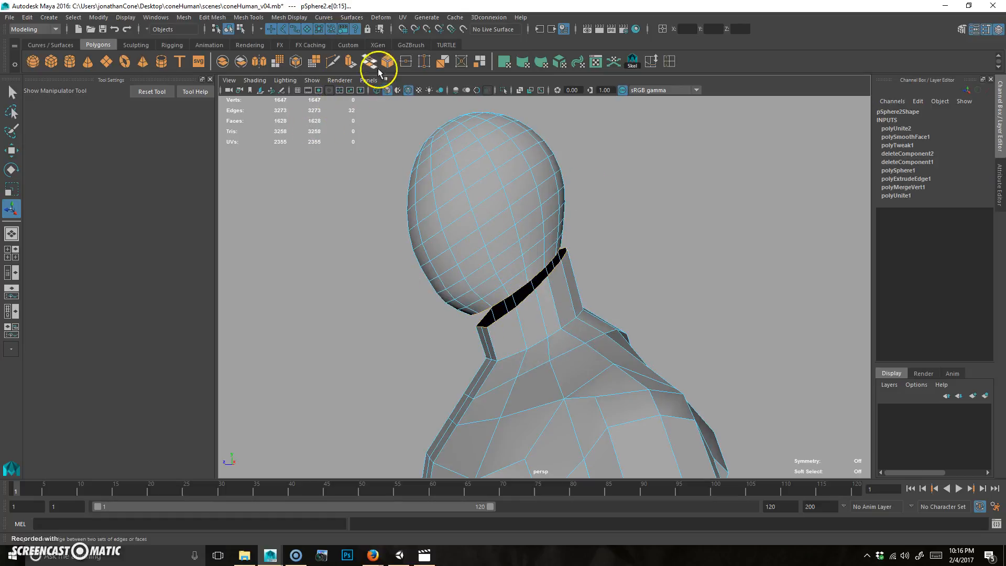
alt+drag(581, 346, 714, 346)
click(712, 332)
Slide the edge loop at the joint between the head and neck with the Slide Edge tool, and clear the selection
right_drag(572, 276, 579, 250)
alt+drag(561, 284, 499, 90)
click(651, 62)
alt+drag(651, 236, 623, 303)
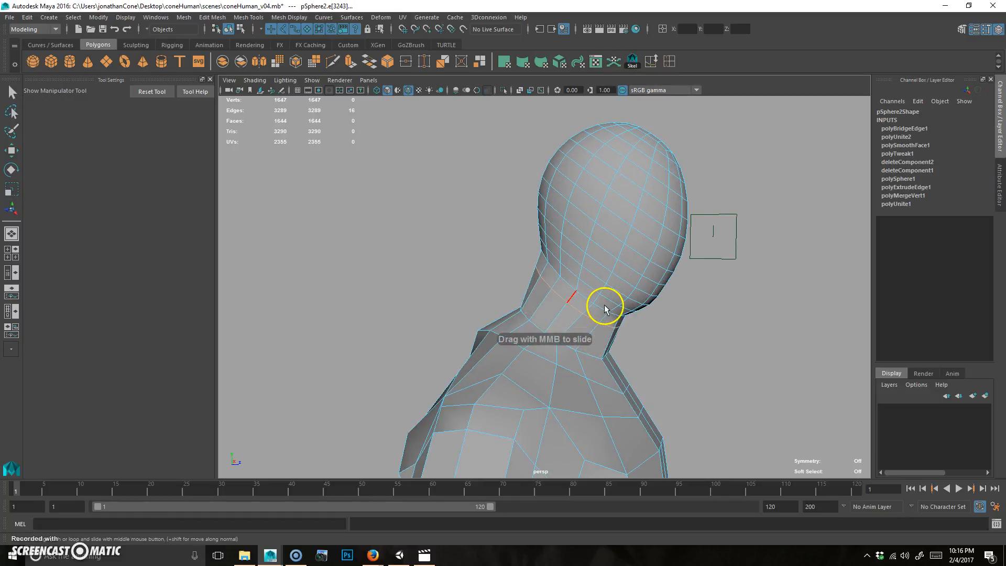
alt+drag(694, 349, 585, 352)
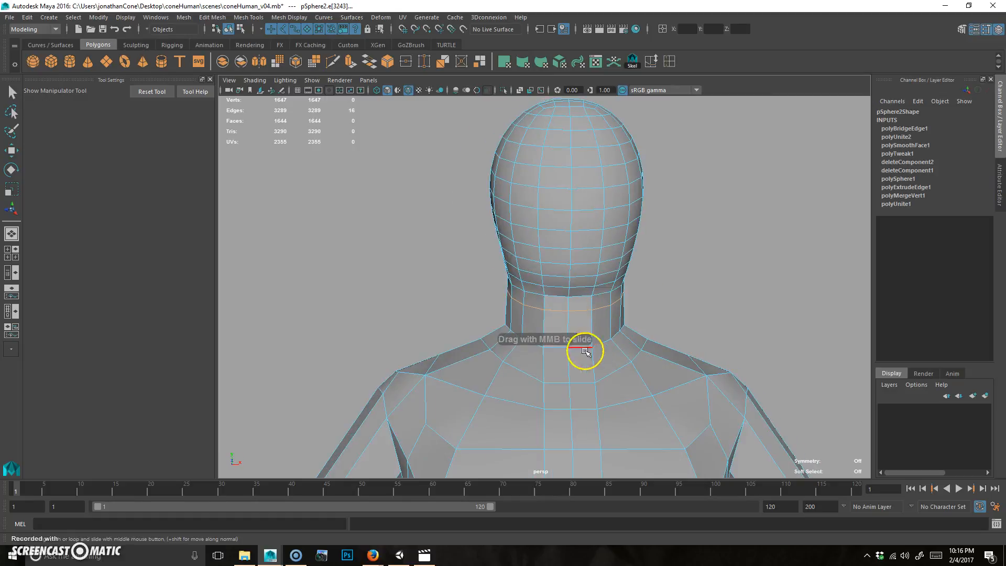
alt+drag(557, 287, 639, 235)
key(w)
click(754, 357)
Examine the joined body from the side and front, from the head down to the legs and feet
alt+right_drag(754, 357, 733, 362)
alt+drag(733, 362, 659, 356)
alt+right_drag(767, 335, 599, 282)
alt+drag(599, 283, 620, 341)
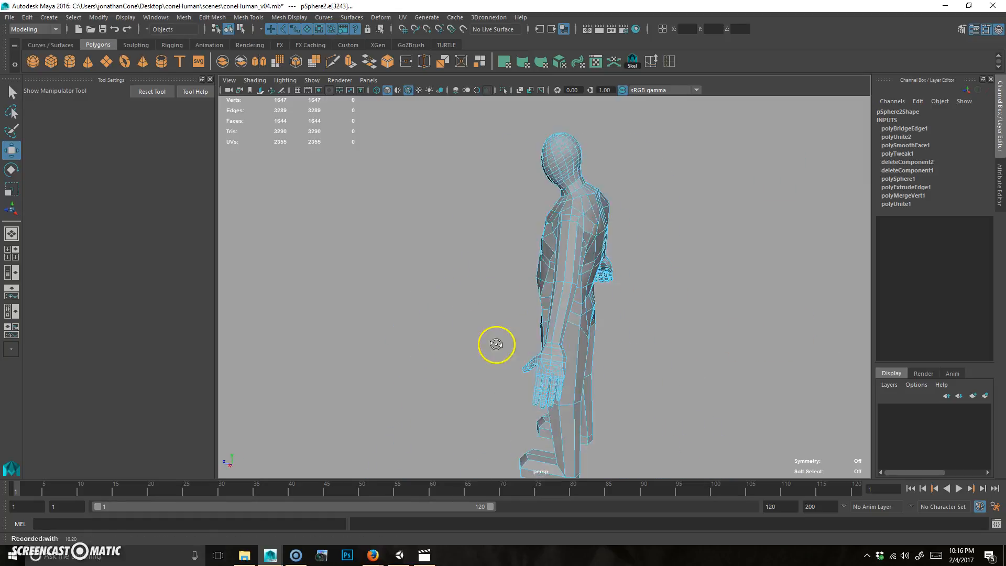
alt+right_drag(620, 341, 570, 306)
alt+middle_drag(571, 306, 645, 220)
alt+right_drag(647, 253, 548, 305)
alt+drag(547, 306, 497, 302)
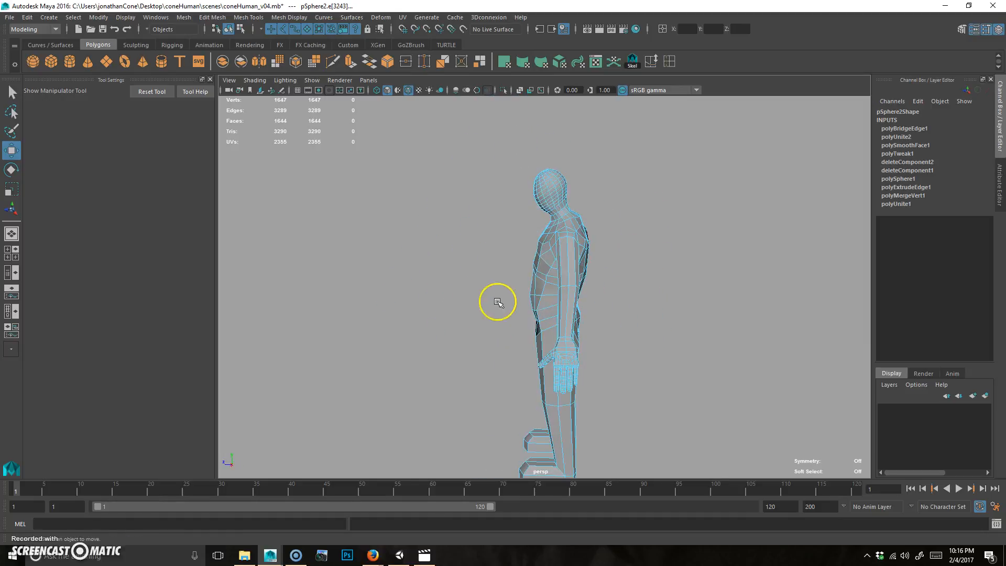
alt+drag(548, 362, 539, 307)
click(661, 225)
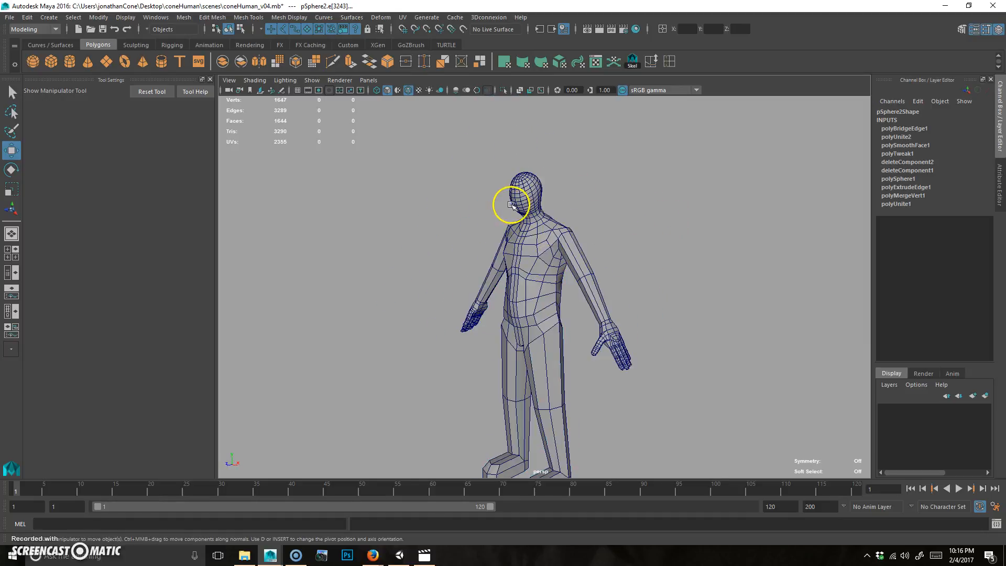
click(560, 250)
alt+drag(646, 354, 581, 356)
click(572, 300)
alt+right_drag(572, 300, 584, 272)
alt+drag(584, 272, 511, 336)
alt+right_drag(511, 335, 579, 375)
alt+middle_drag(579, 375, 586, 315)
alt+drag(586, 314, 481, 338)
alt+middle_drag(492, 393, 480, 328)
alt+drag(480, 328, 474, 316)
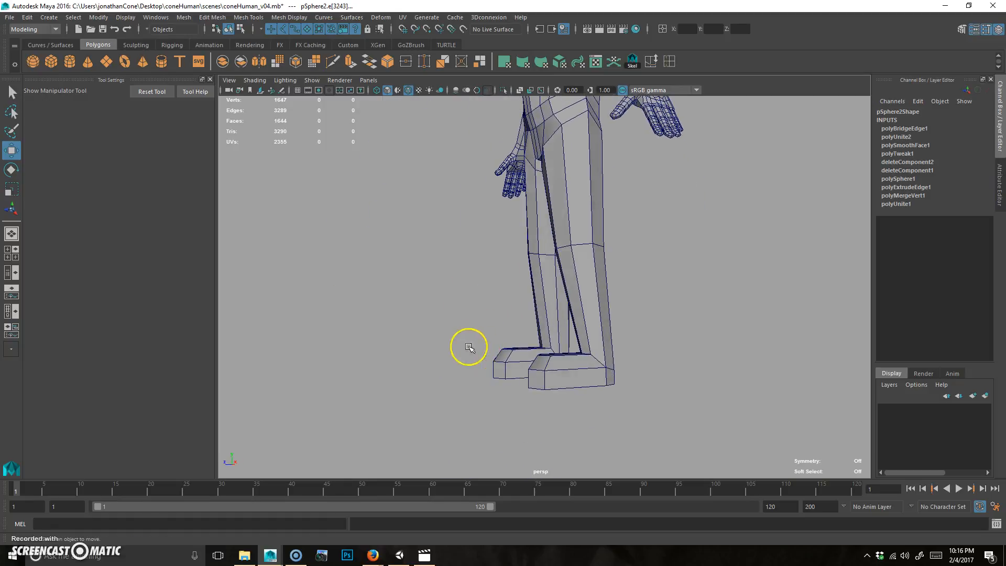
Check the model against the reference photos in the four-view layout, and inspect the feet, torso and arms in perspective
key(space)
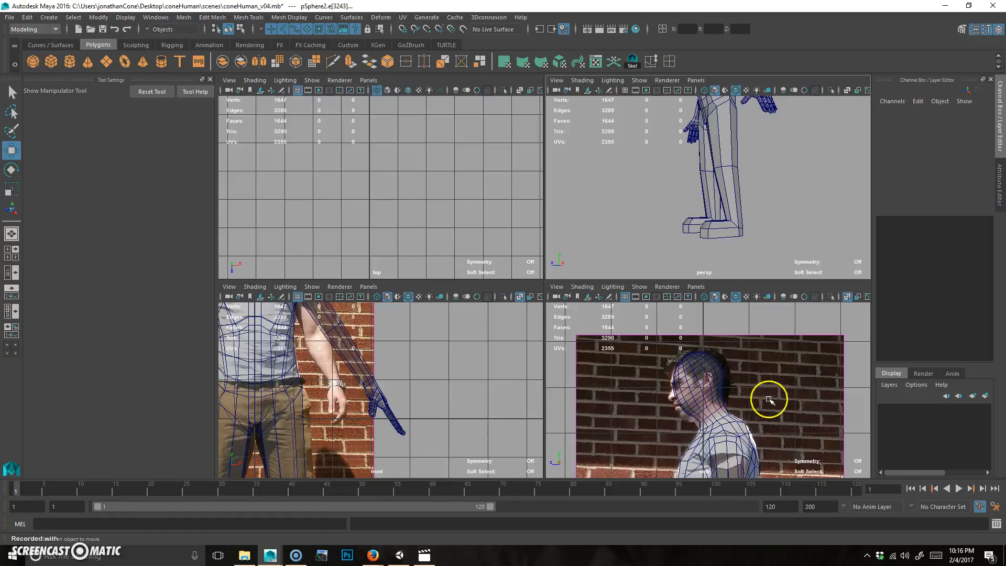
key(space)
key(space)
key(space)
alt+middle_drag(664, 285, 673, 254)
alt+drag(672, 254, 674, 294)
alt+right_drag(673, 294, 705, 283)
alt+drag(705, 283, 628, 281)
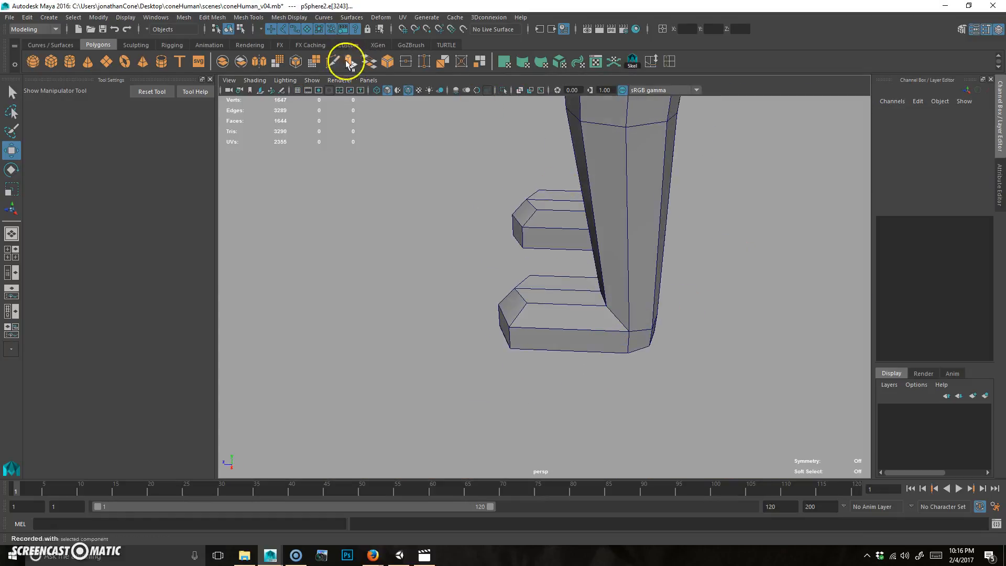
alt+right_drag(692, 233, 606, 227)
alt+drag(606, 227, 637, 299)
alt+right_drag(637, 298, 532, 265)
alt+middle_drag(617, 246, 605, 332)
alt+middle_drag(616, 263, 527, 352)
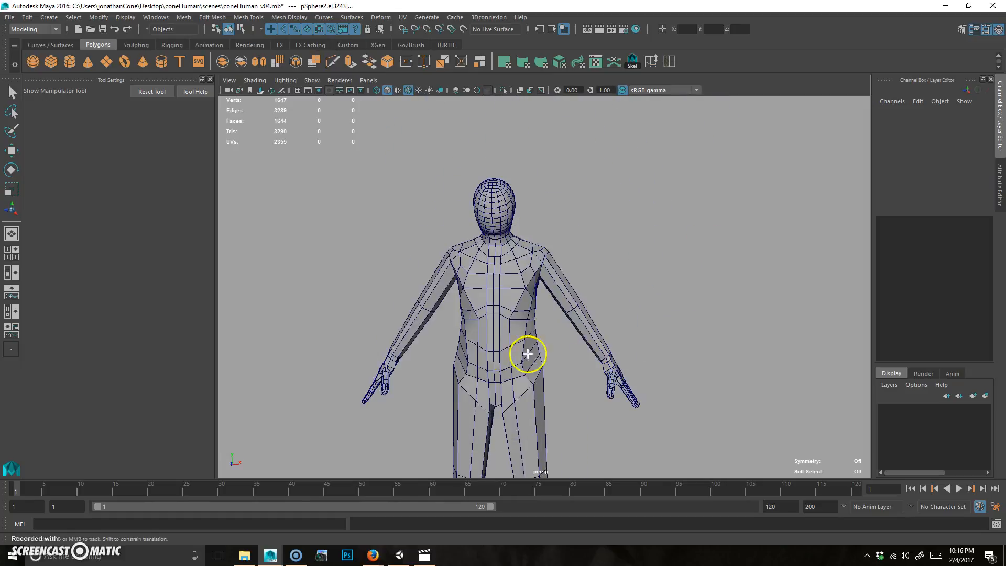
alt+drag(527, 353, 581, 325)
alt+right_drag(582, 325, 584, 282)
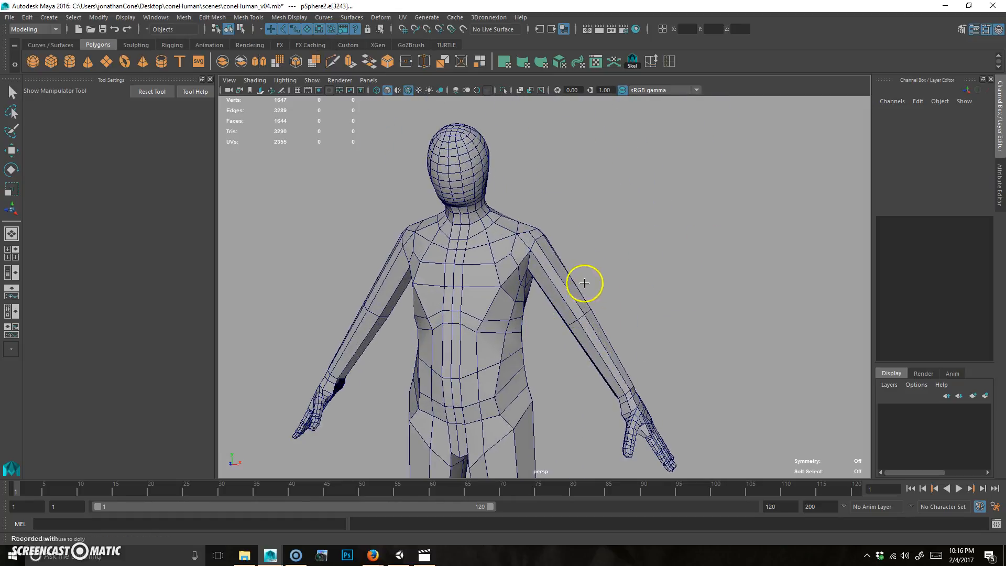
Return the body to object mode and turn on symmetry in the Modeling Toolkit
click(570, 306)
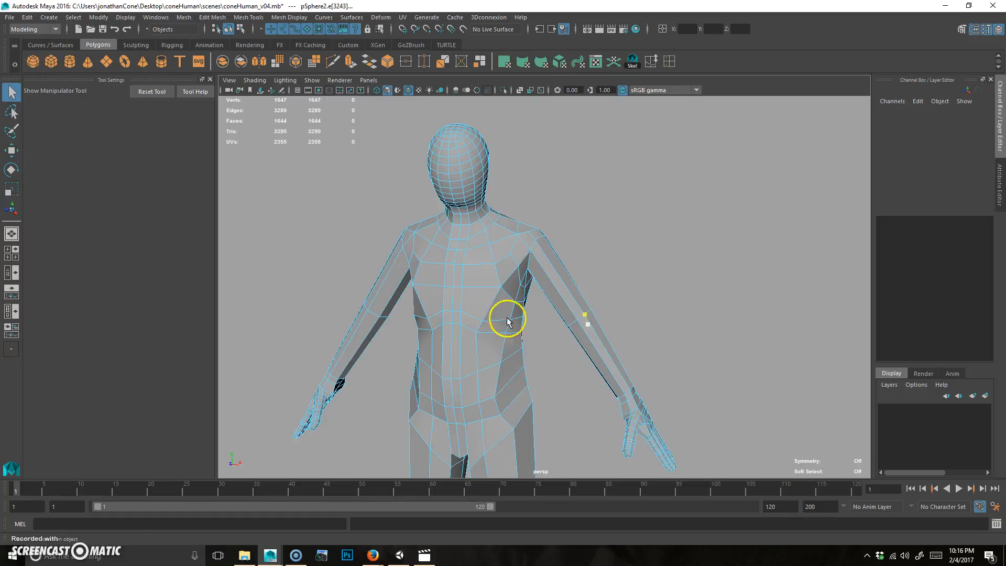
key(F8)
alt+drag(571, 331, 579, 339)
alt+right_drag(614, 270, 530, 346)
alt+middle_drag(530, 345, 554, 302)
alt+drag(541, 255, 523, 278)
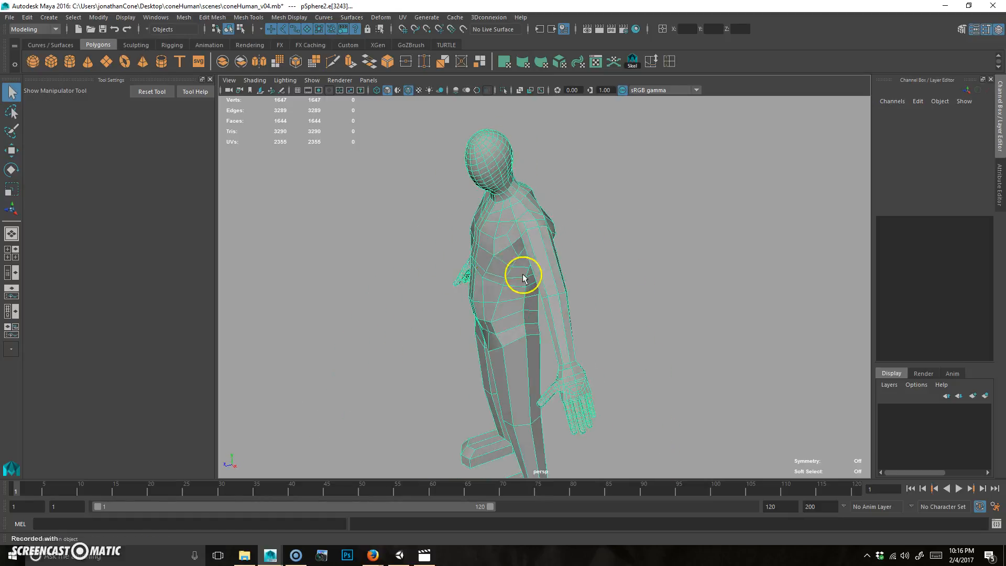
alt+right_drag(523, 279, 566, 241)
alt+drag(565, 240, 506, 221)
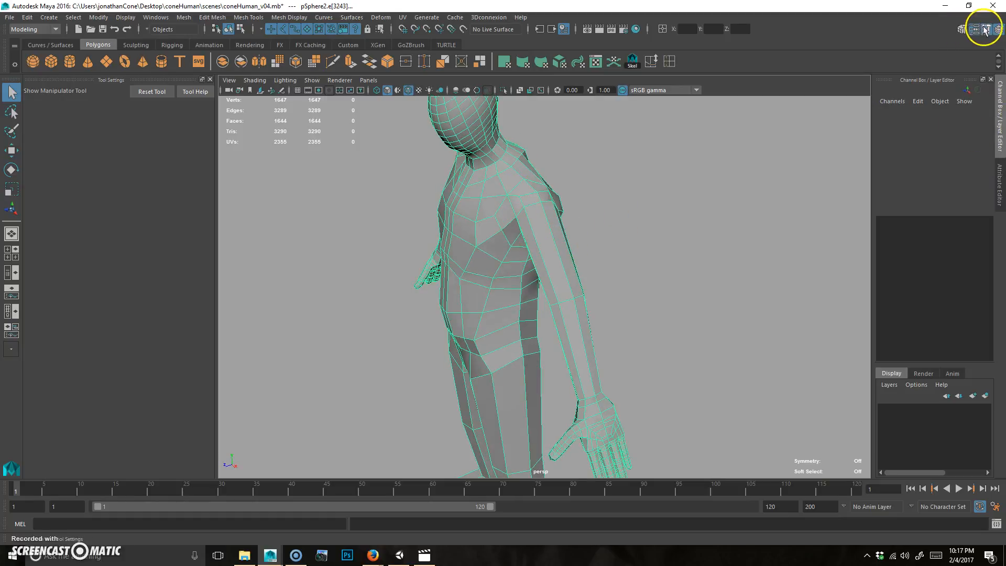
click(961, 30)
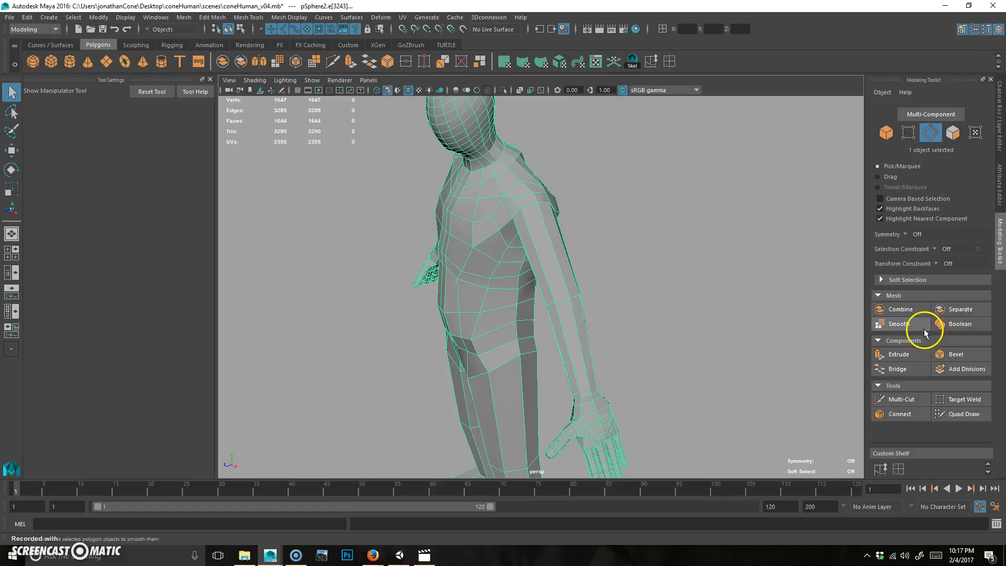
click(913, 234)
click(935, 249)
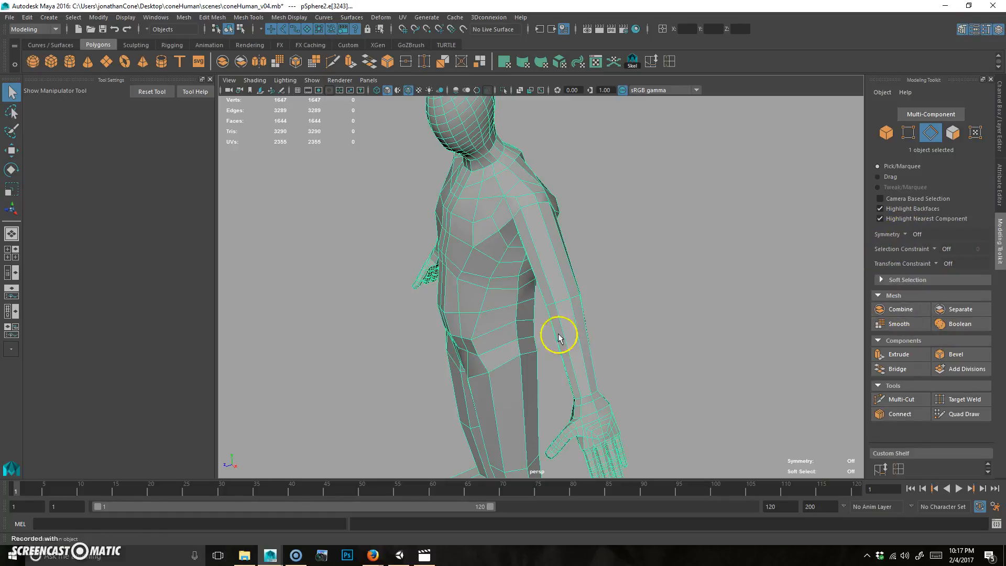
Try moving the shoulder vertices outward and up with symmetry on, and undo the move
alt+drag(559, 336, 641, 298)
right_drag(624, 236, 583, 184)
drag(574, 202, 608, 123)
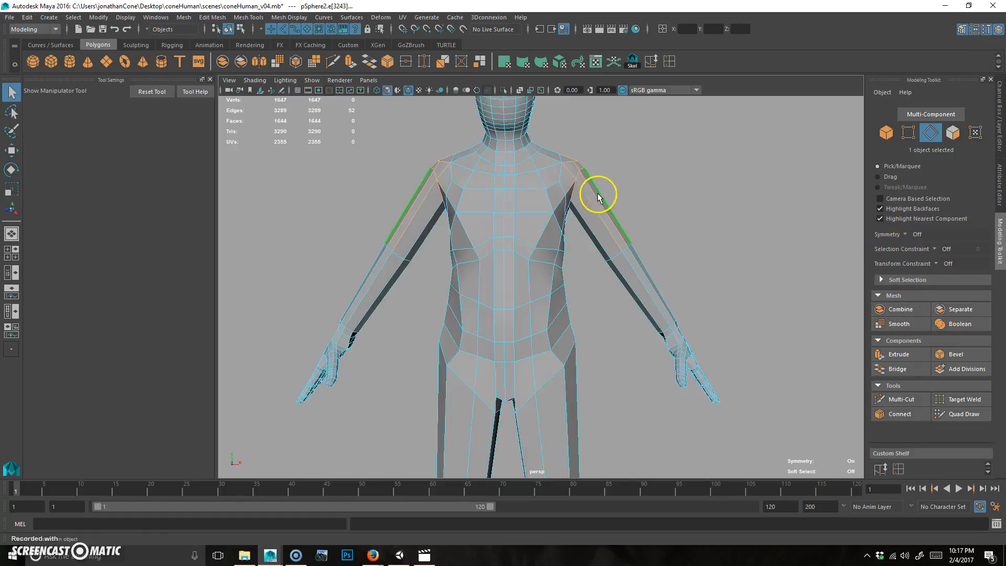
key(F9)
drag(561, 190, 606, 145)
key(w)
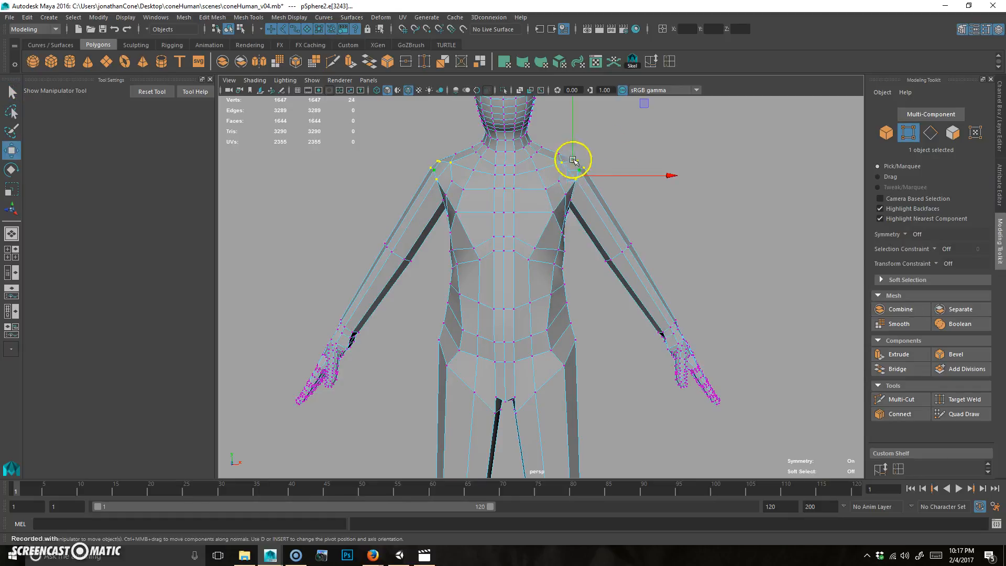
middle_drag(643, 106, 663, 95)
key(ctrl+z)
key(ctrl+z)
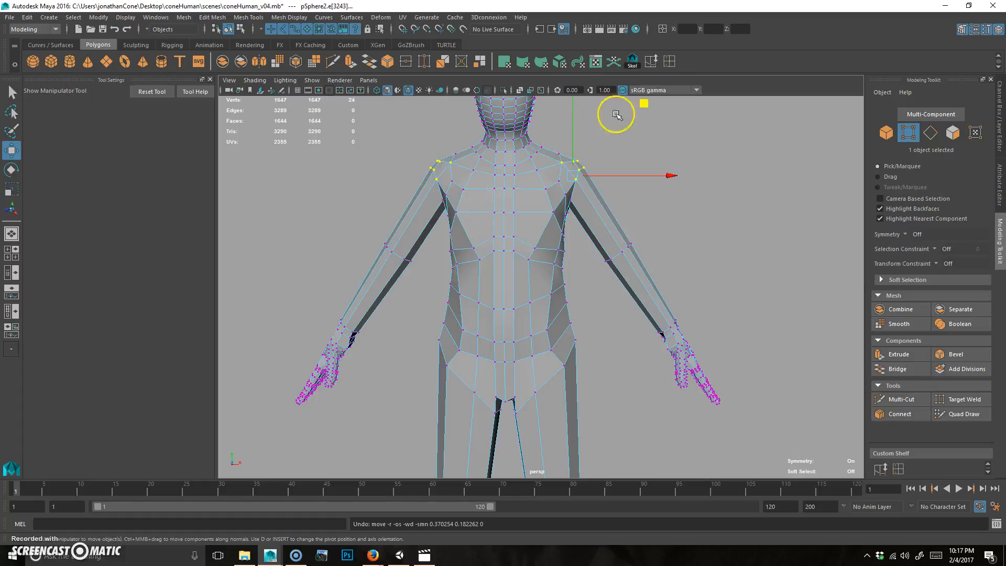
Deselect the shoulder vertices and examine the whole body from several angles
alt+drag(667, 313, 626, 286)
click(549, 259)
alt+drag(549, 260, 602, 304)
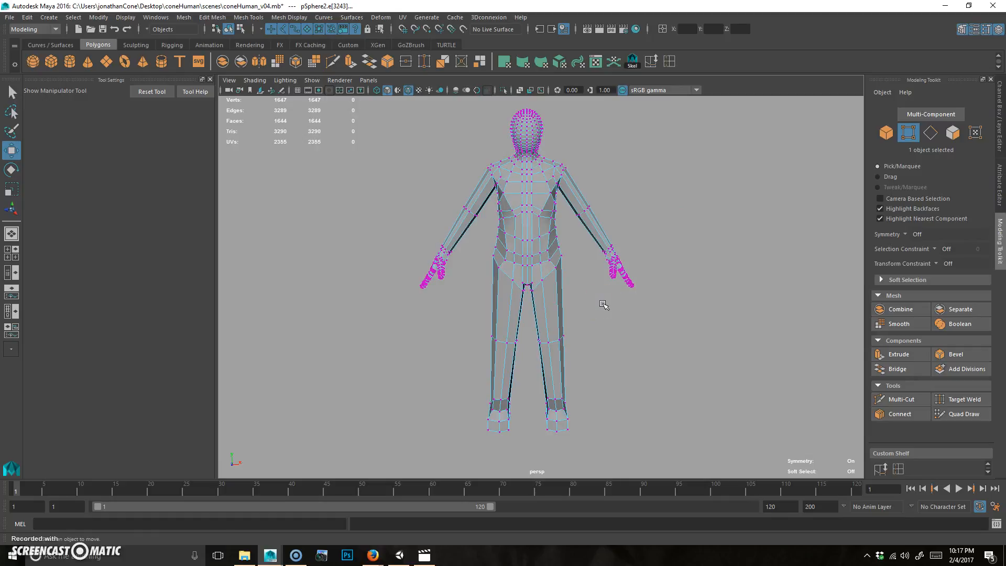
alt+drag(718, 292, 555, 212)
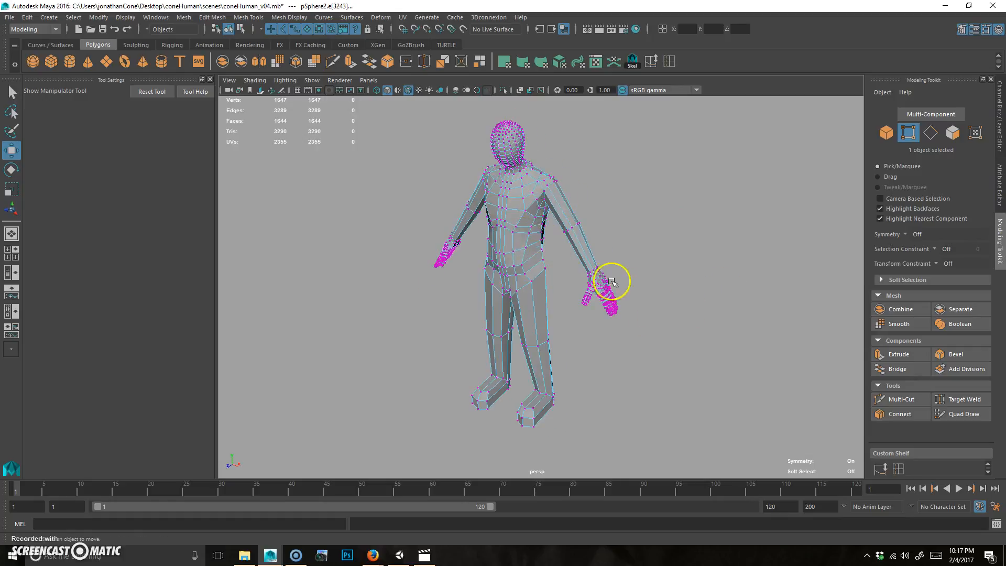
alt+drag(611, 282, 507, 126)
alt+drag(533, 334, 662, 323)
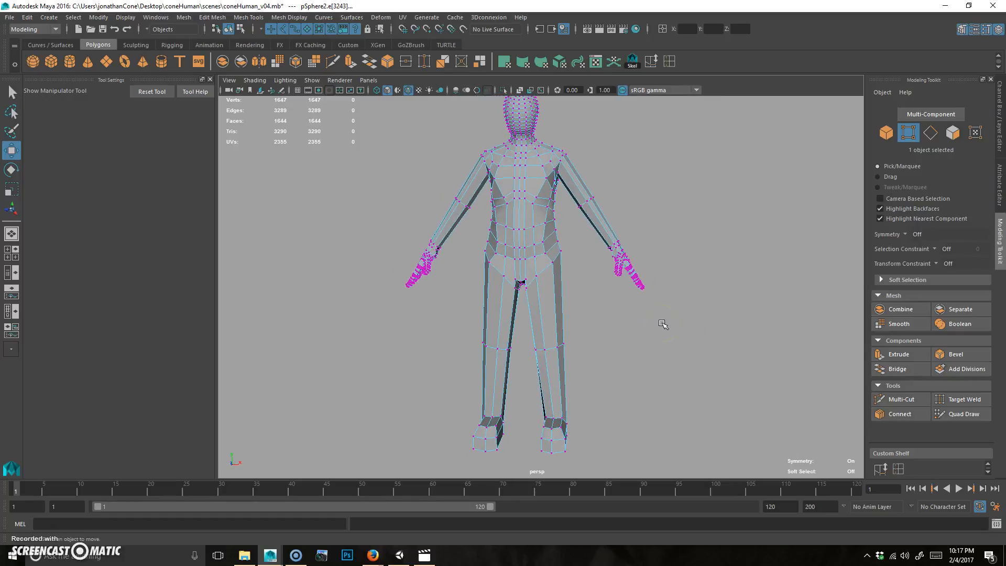